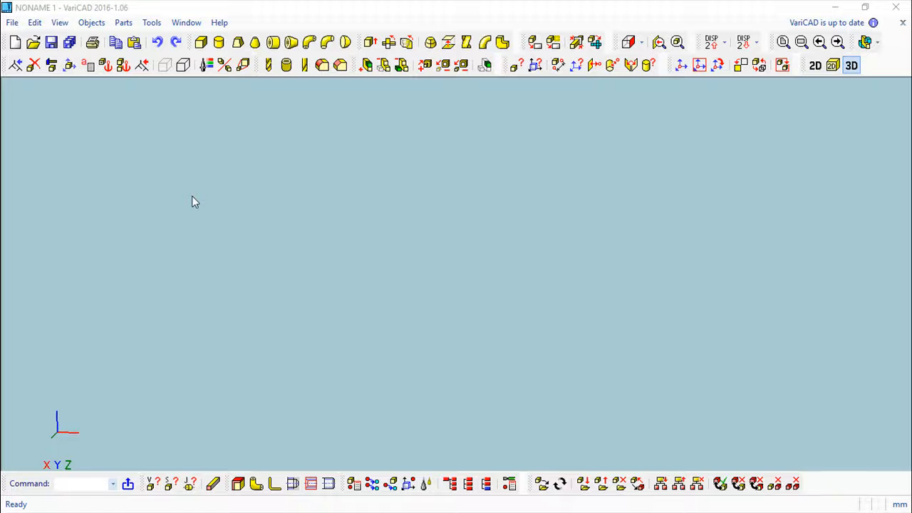
pyautogui.click(87, 25)
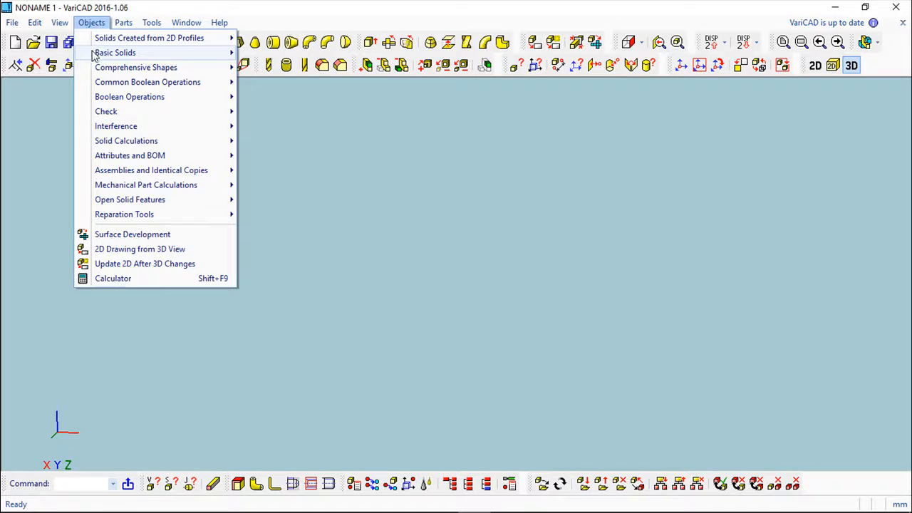
pyautogui.moveTo(94, 54)
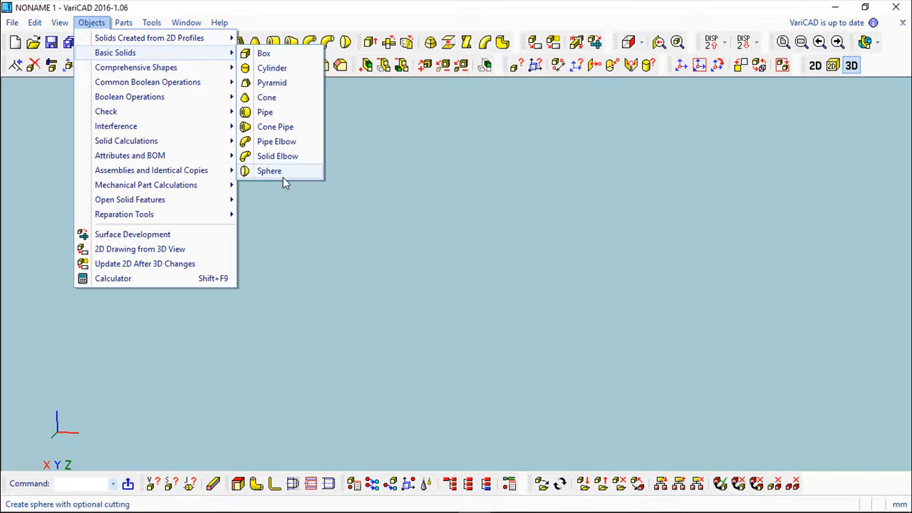
pyautogui.click(284, 5)
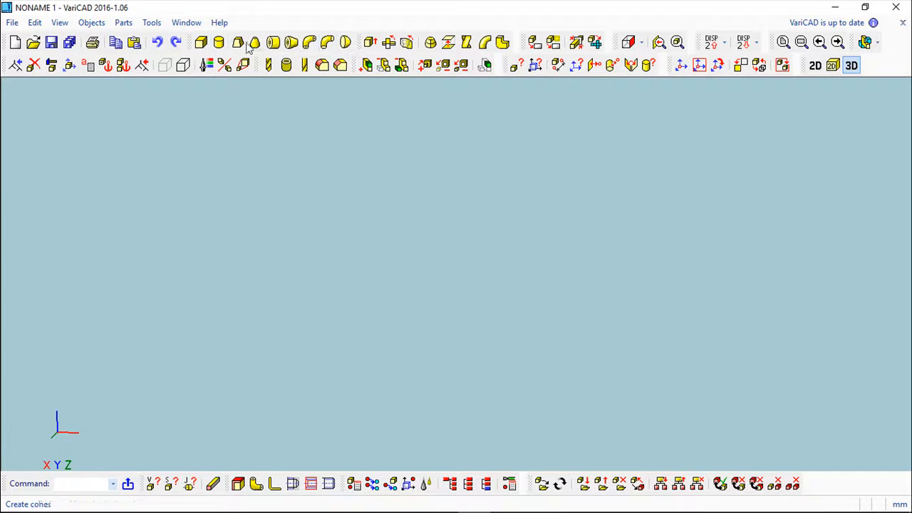
# Step: Create a box 100 mm high, 100 mm wide and 100 mm long in the default blue and place it in the 3D space
pyautogui.click(203, 46)
pyautogui.moveTo(203, 14); pyautogui.dragTo(220, 106)
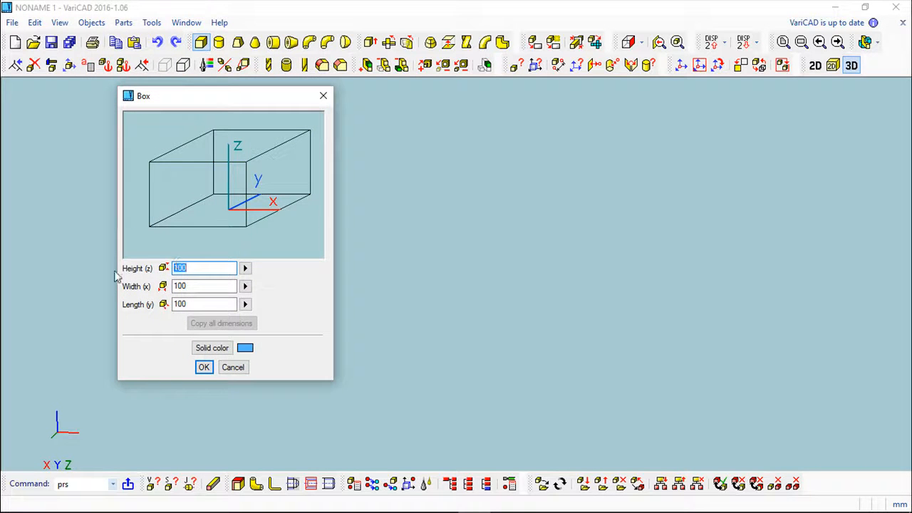
pyautogui.click(245, 269)
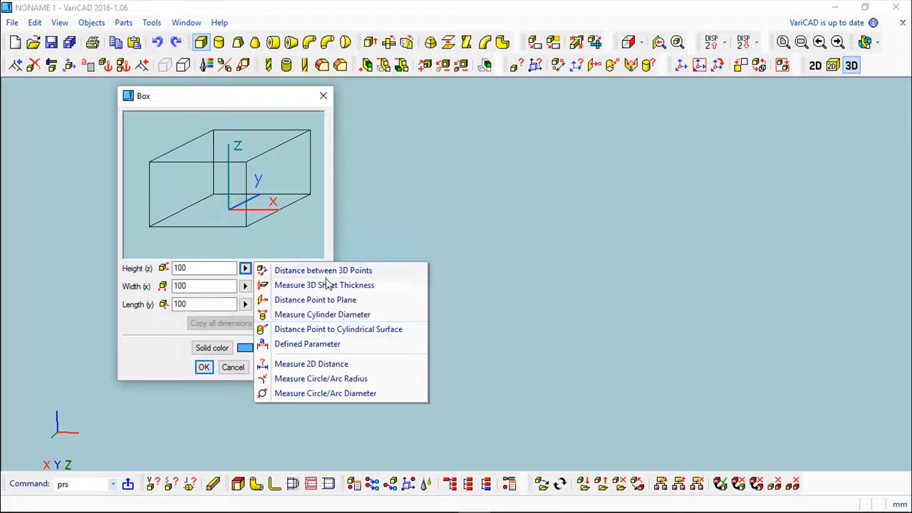
pyautogui.press('Escape')
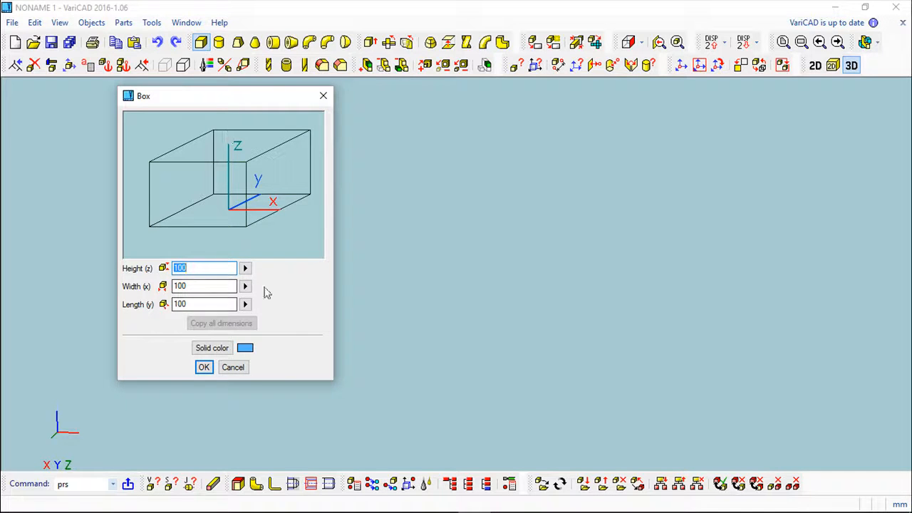
pyautogui.click(207, 348)
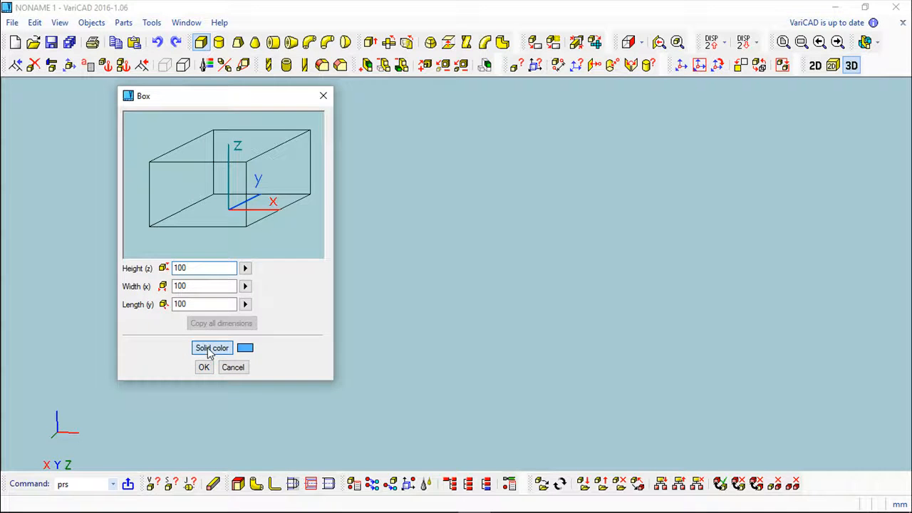
pyautogui.click(222, 310)
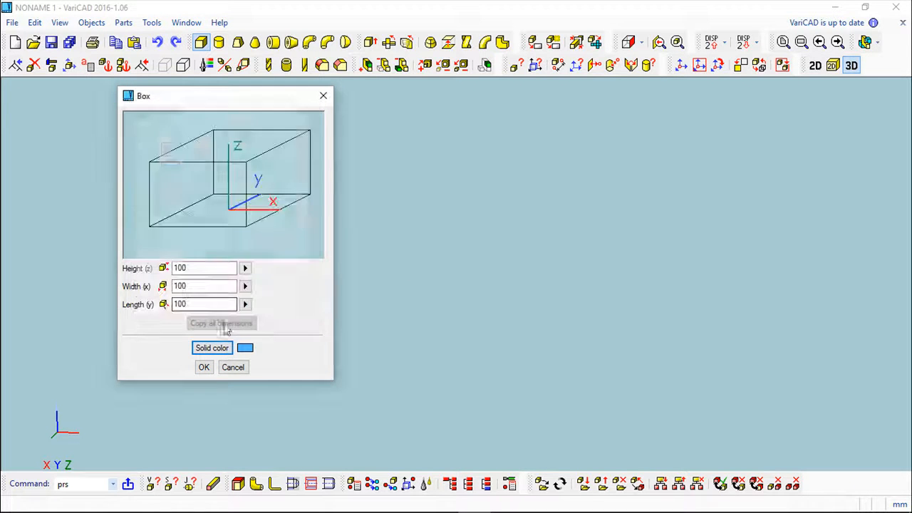
pyautogui.click(203, 367)
pyautogui.moveTo(568, 348)
pyautogui.mouseDown(button='middle')
pyautogui.moveTo(548, 362)
pyautogui.moveTo(556, 367)
pyautogui.mouseUp(button='middle')
pyautogui.click(796, 446)
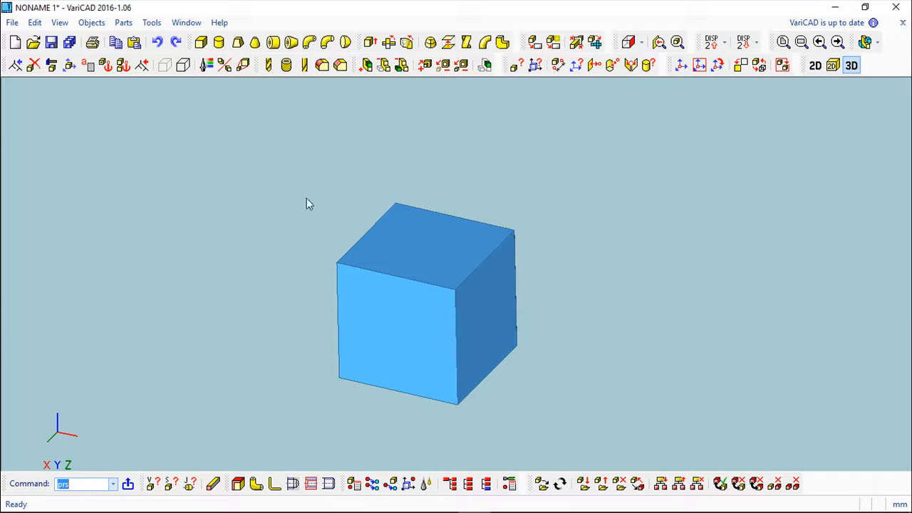
pyautogui.moveTo(581, 192); pyautogui.dragTo(510, 160, button='middle')
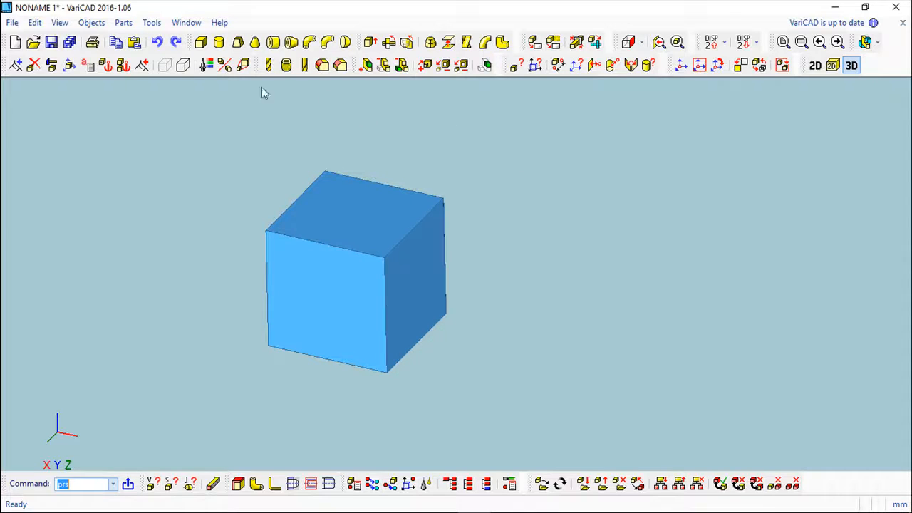
pyautogui.click(219, 44)
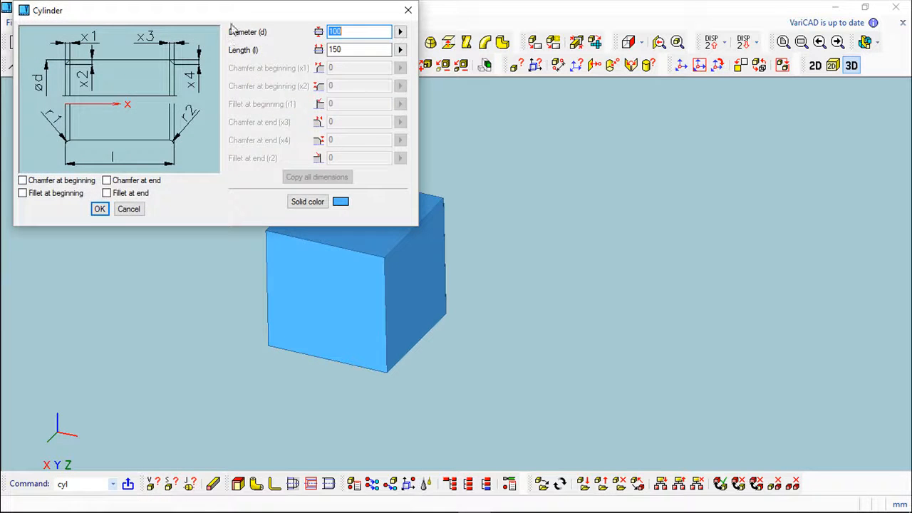
pyautogui.moveTo(235, 17); pyautogui.dragTo(237, 121)
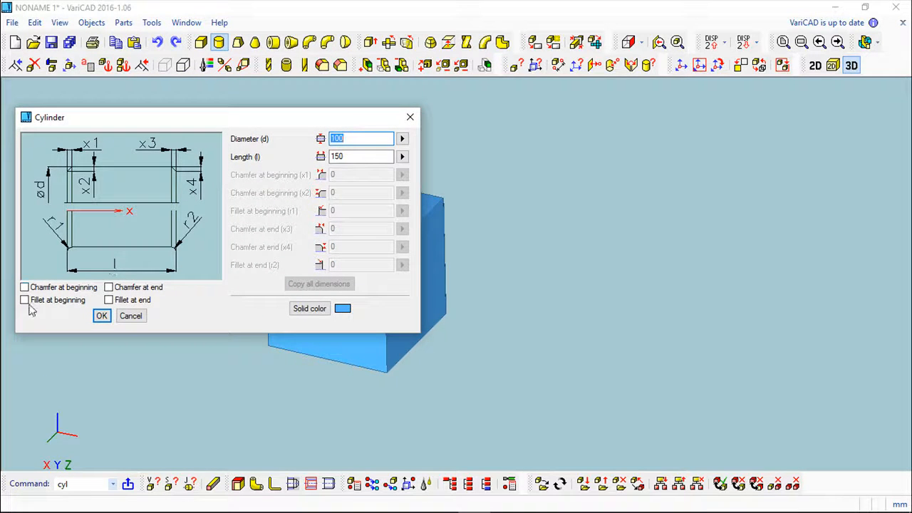
pyautogui.click(109, 287)
pyautogui.click(108, 300)
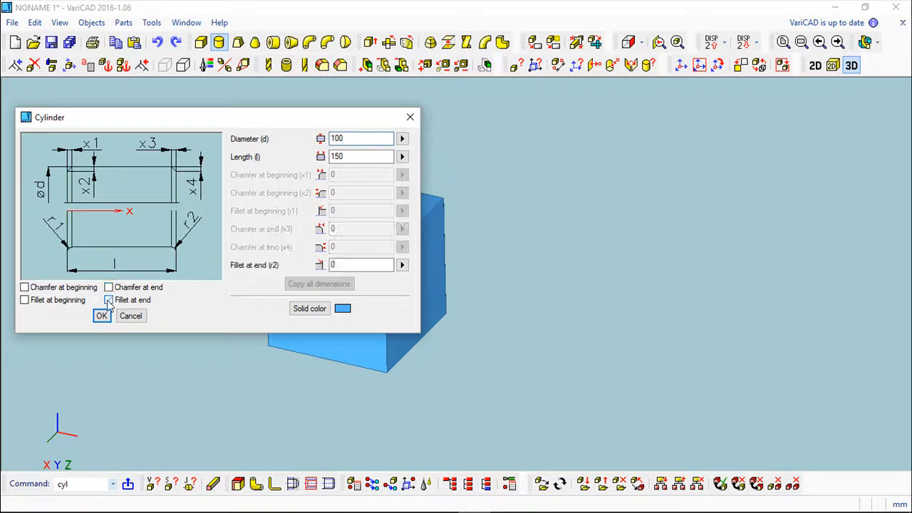
pyautogui.click(336, 266)
pyautogui.click(141, 317)
# Step: Examine the dimension parameters of the pyramid, cone, pipe, cone pipe and pipe elbow solids without creating any of them
pyautogui.click(238, 44)
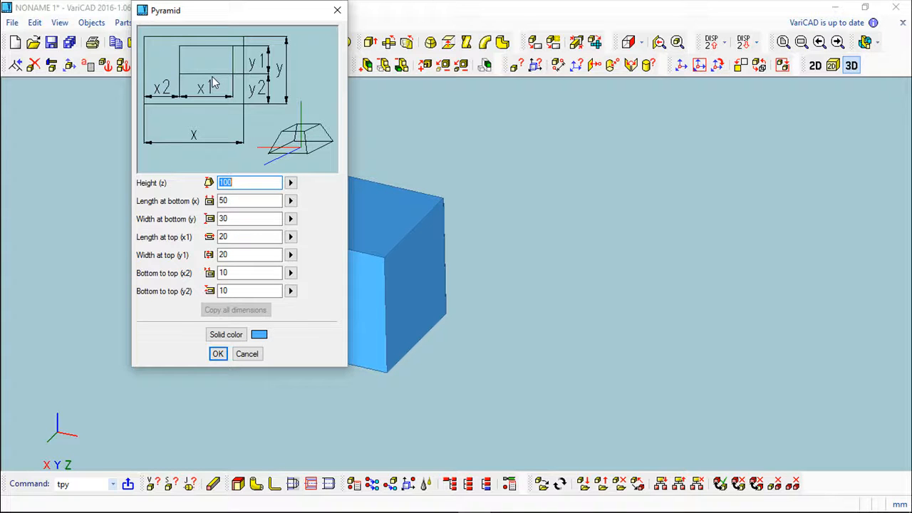
pyautogui.click(246, 353)
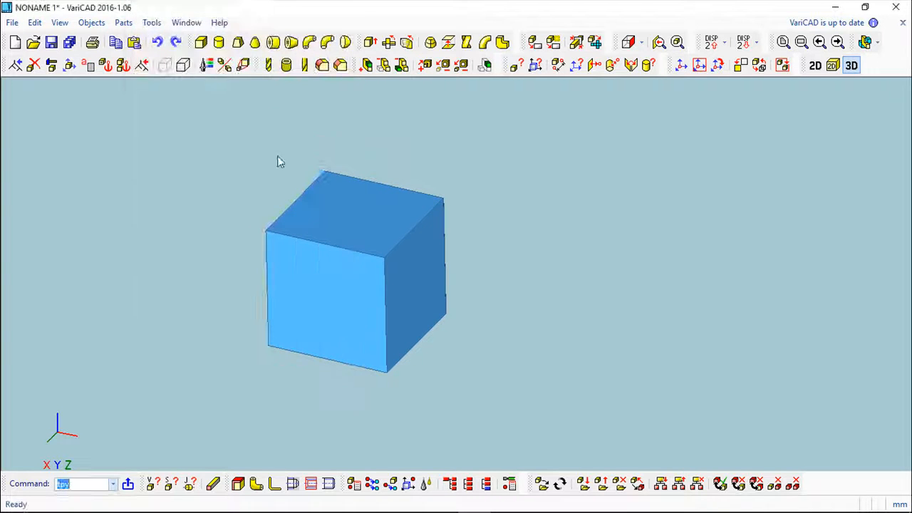
pyautogui.click(254, 42)
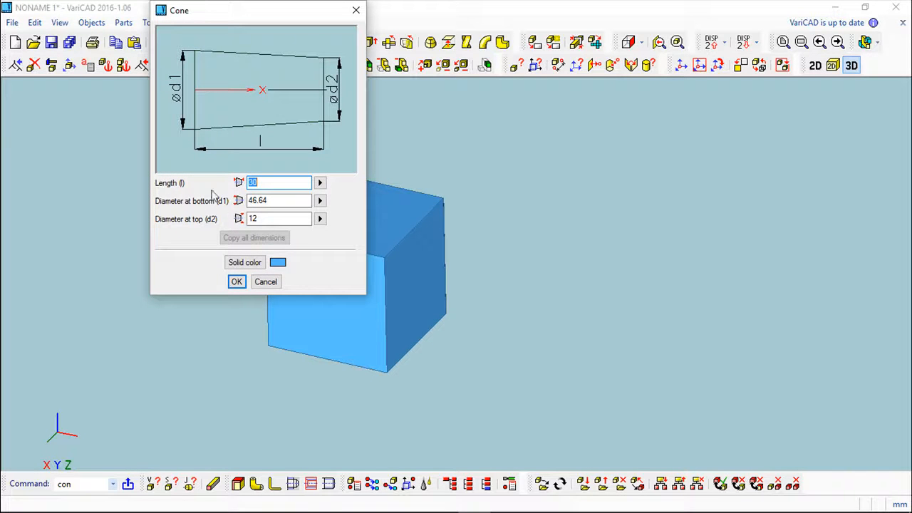
pyautogui.click(267, 281)
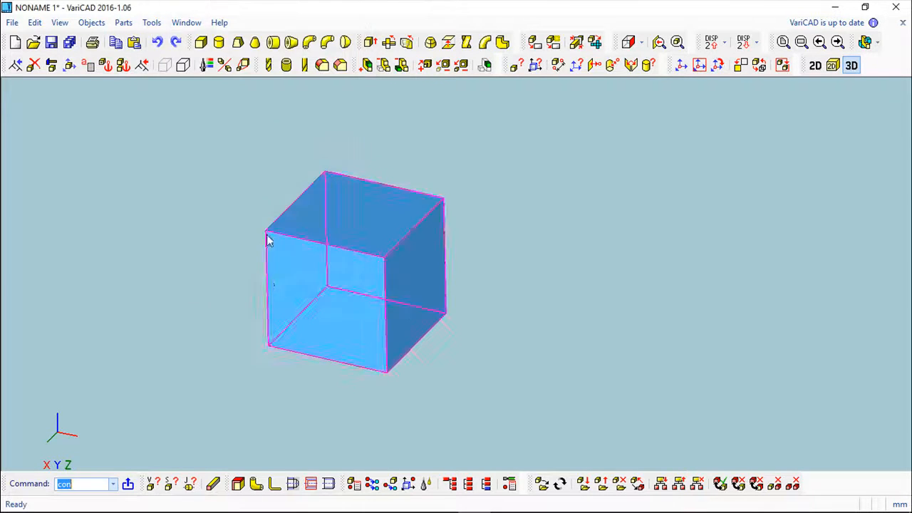
pyautogui.click(273, 43)
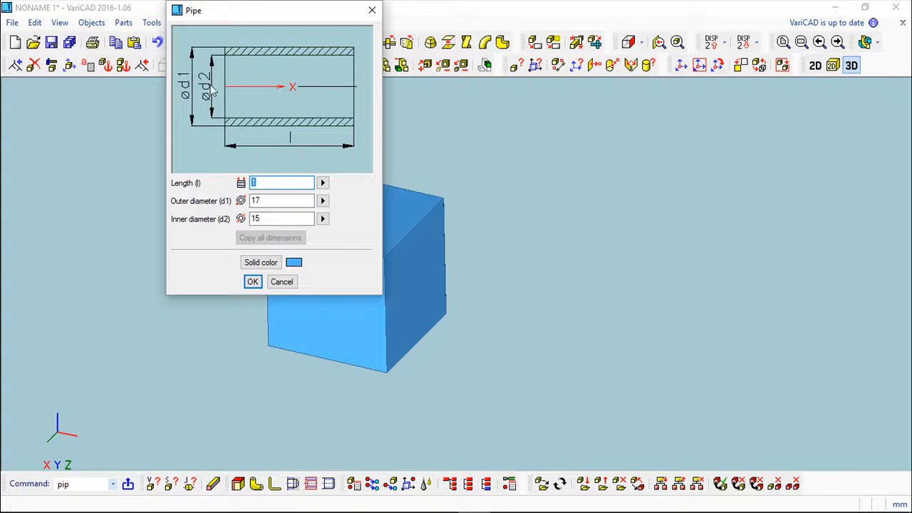
pyautogui.click(278, 285)
pyautogui.click(286, 65)
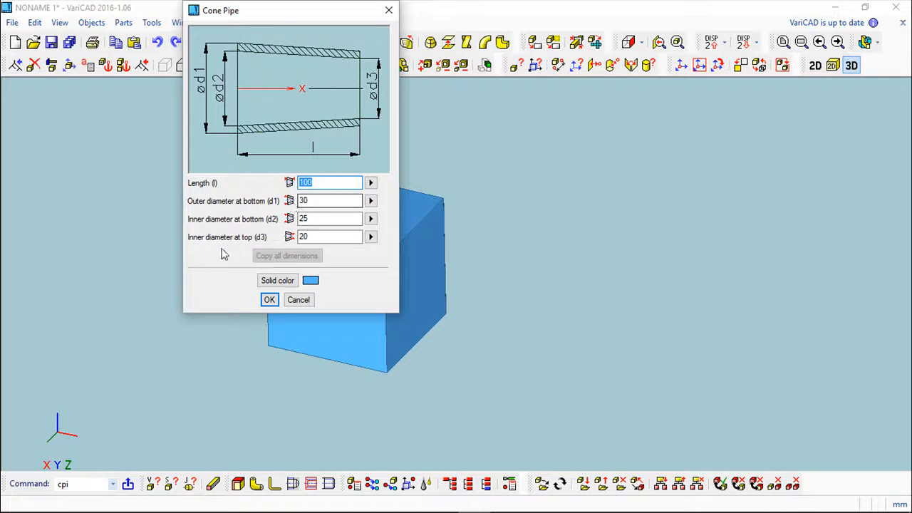
pyautogui.click(387, 11)
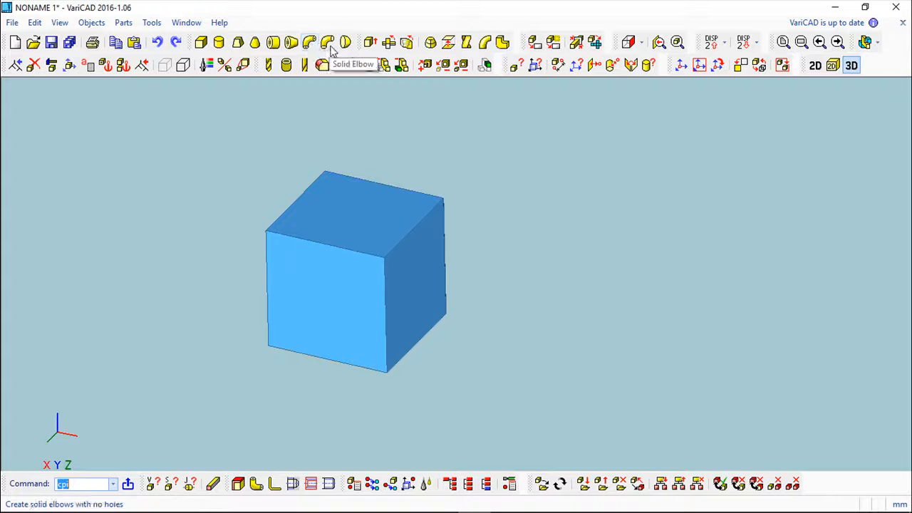
pyautogui.click(310, 44)
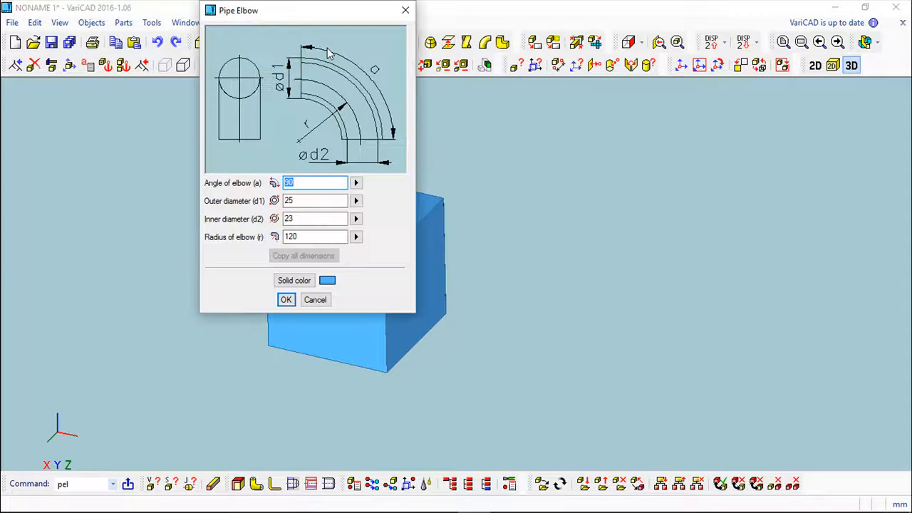
pyautogui.moveTo(297, 16); pyautogui.dragTo(314, 92)
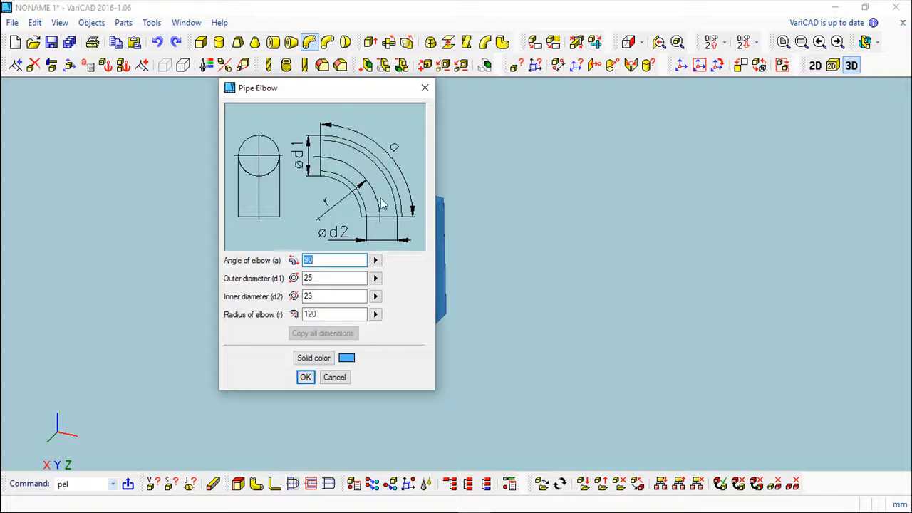
pyautogui.click(336, 378)
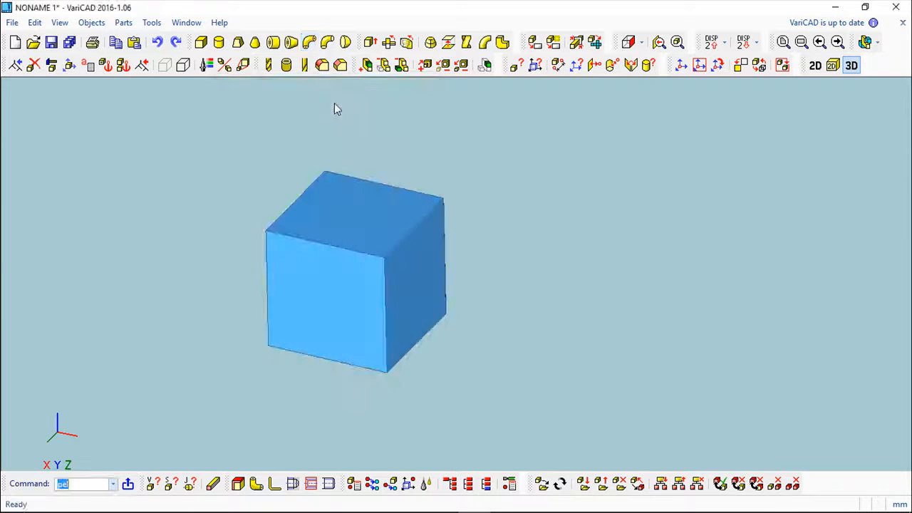
pyautogui.click(345, 43)
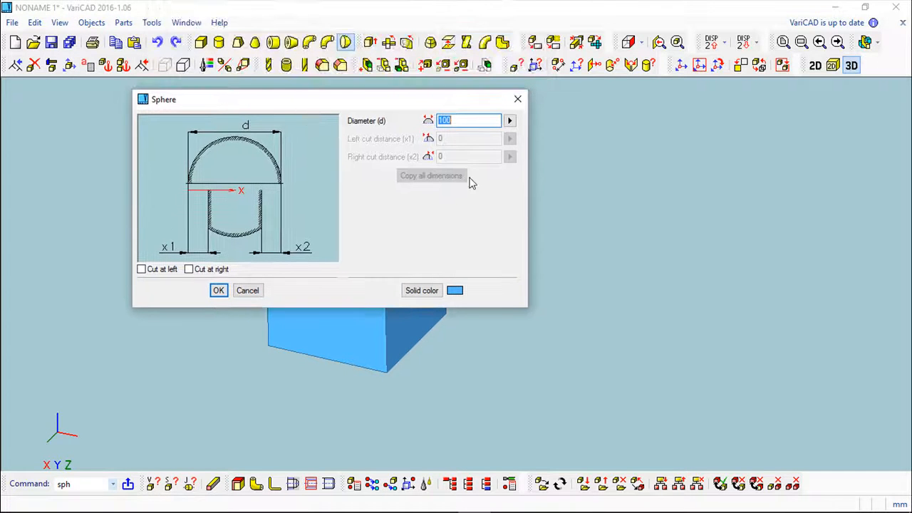
pyautogui.click(141, 270)
pyautogui.click(189, 270)
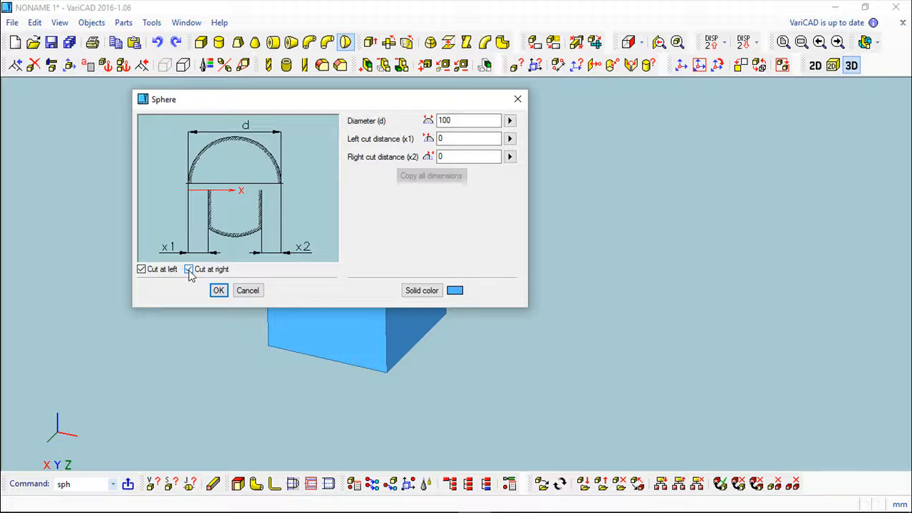
pyautogui.click(198, 269)
pyautogui.click(158, 269)
pyautogui.click(247, 290)
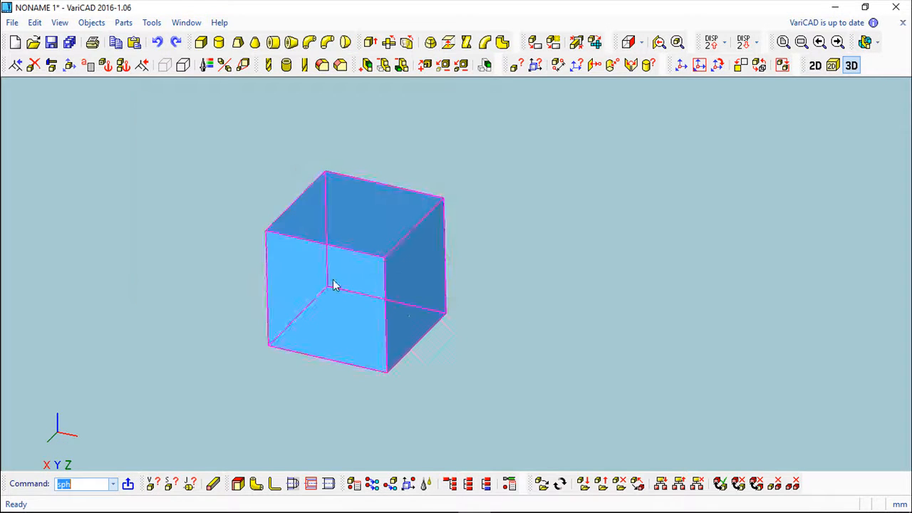
# Step: Switch to the 2D drawing area and draw a rectangle by two opposite corners near the middle of the sheet
pyautogui.scroll(-1, 555, 253)
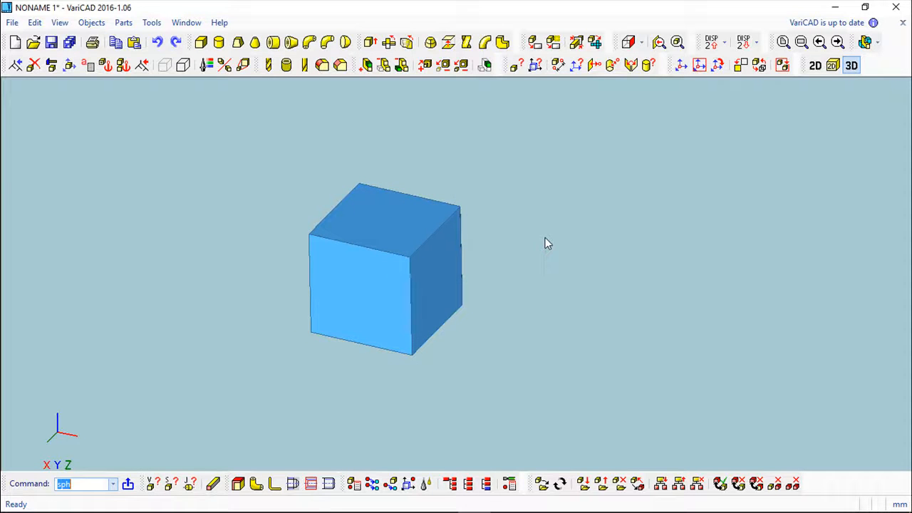
pyautogui.moveTo(526, 223); pyautogui.dragTo(371, 183, button='middle')
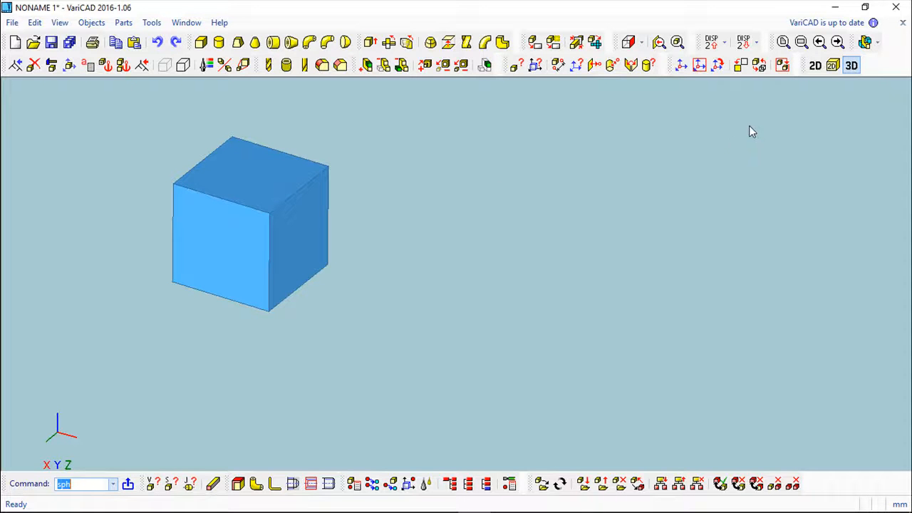
pyautogui.click(815, 65)
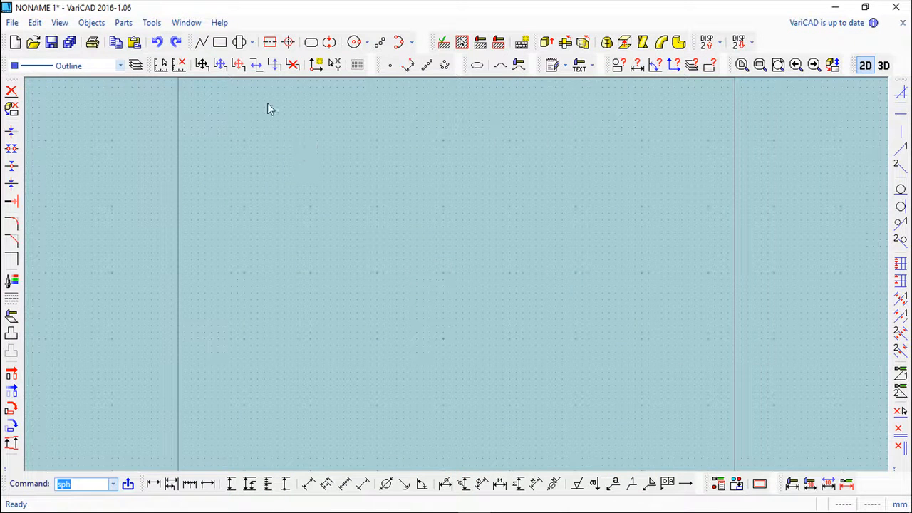
pyautogui.click(219, 42)
pyautogui.click(338, 234)
pyautogui.click(404, 308)
pyautogui.click(699, 90)
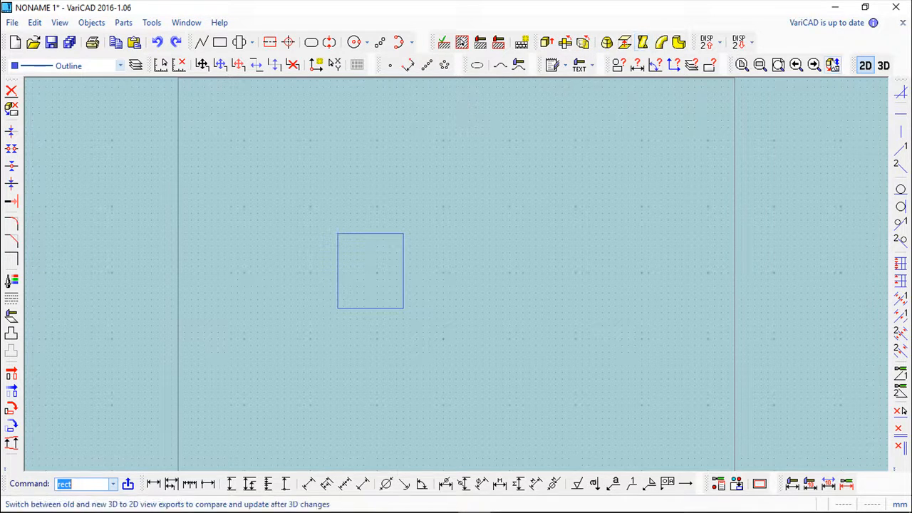
pyautogui.click(883, 66)
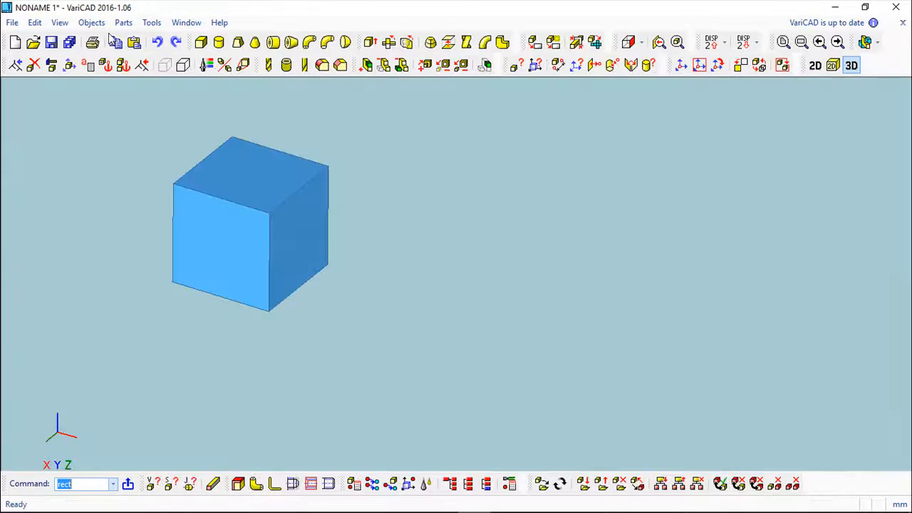
pyautogui.click(86, 23)
pyautogui.moveTo(109, 42)
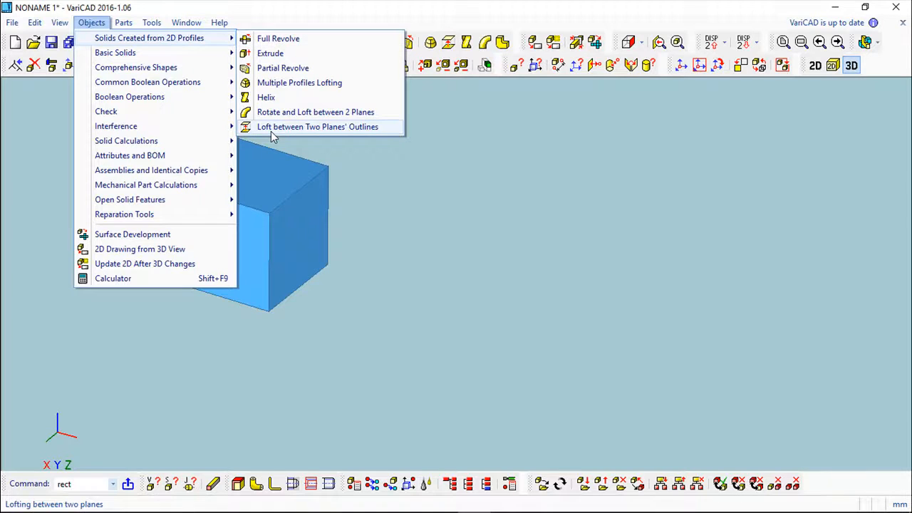
pyautogui.click(815, 66)
pyautogui.click(815, 67)
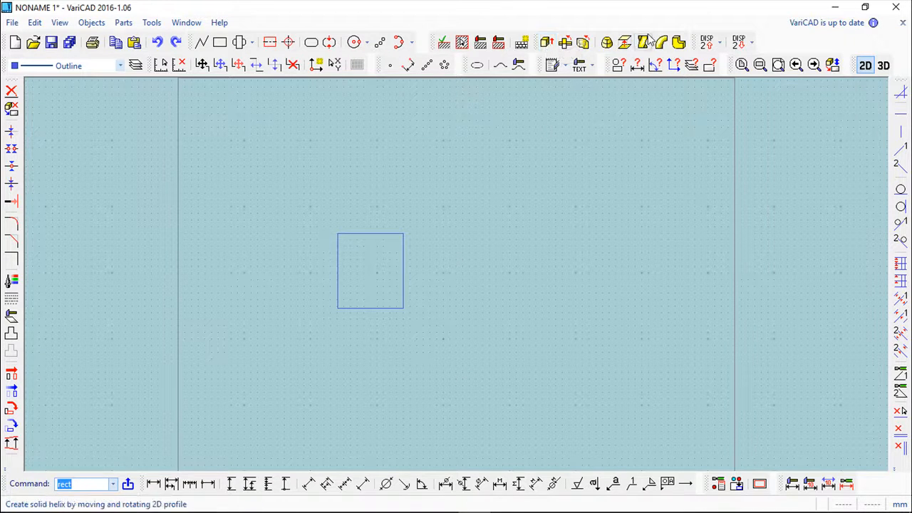
# Step: Extrude the rectangle into a 50 mm high solid with a 5° draft angle and place it in the 3D space at its proposed location
pyautogui.click(546, 44)
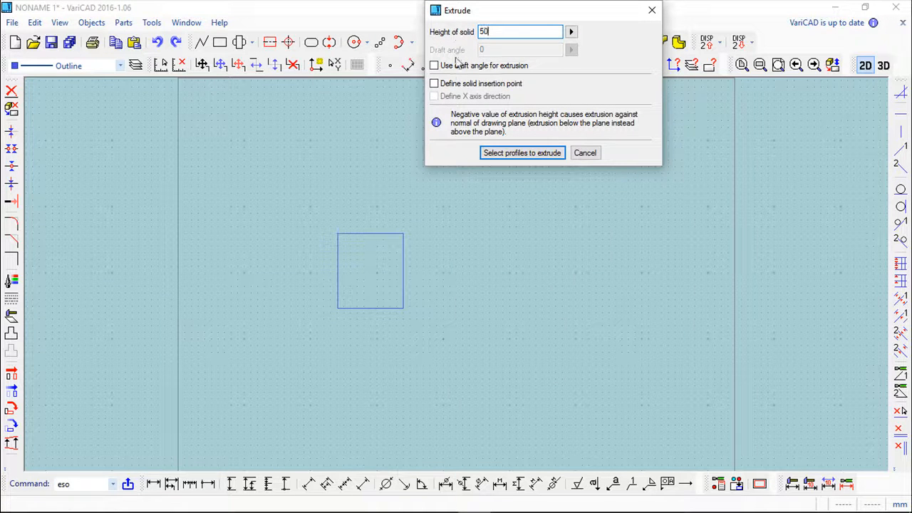
pyautogui.click(433, 66)
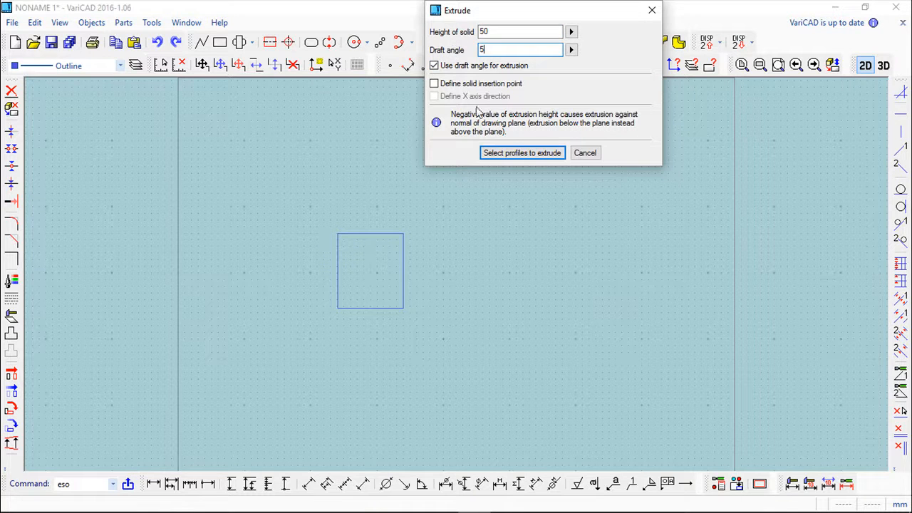
pyautogui.click(524, 154)
pyautogui.click(320, 204)
pyautogui.click(454, 358)
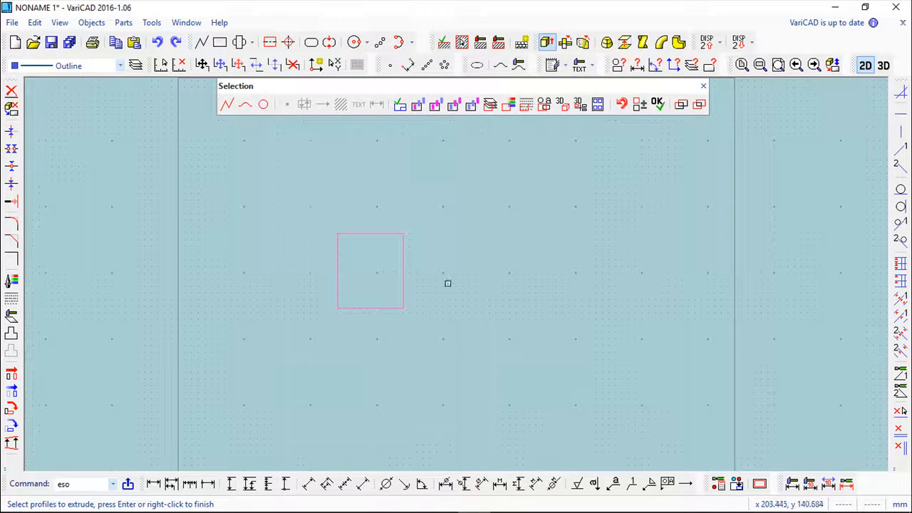
pyautogui.press('Return')
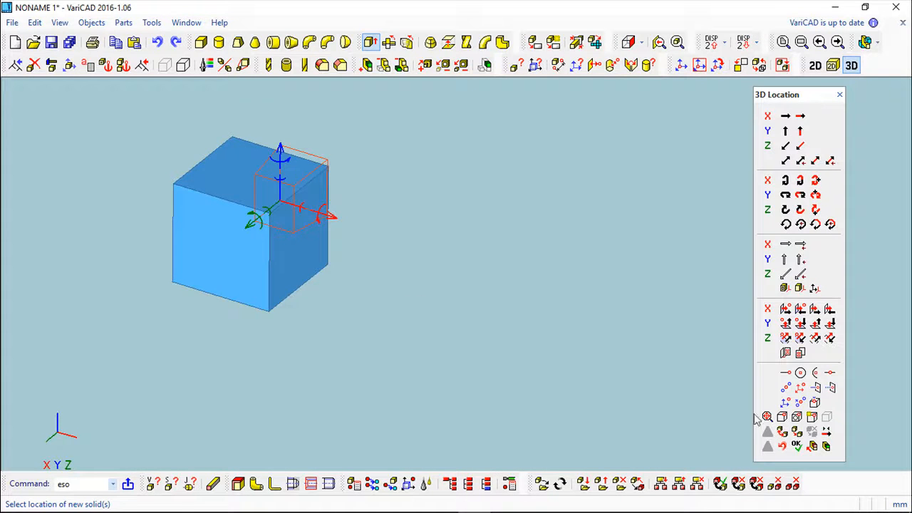
pyautogui.click(796, 446)
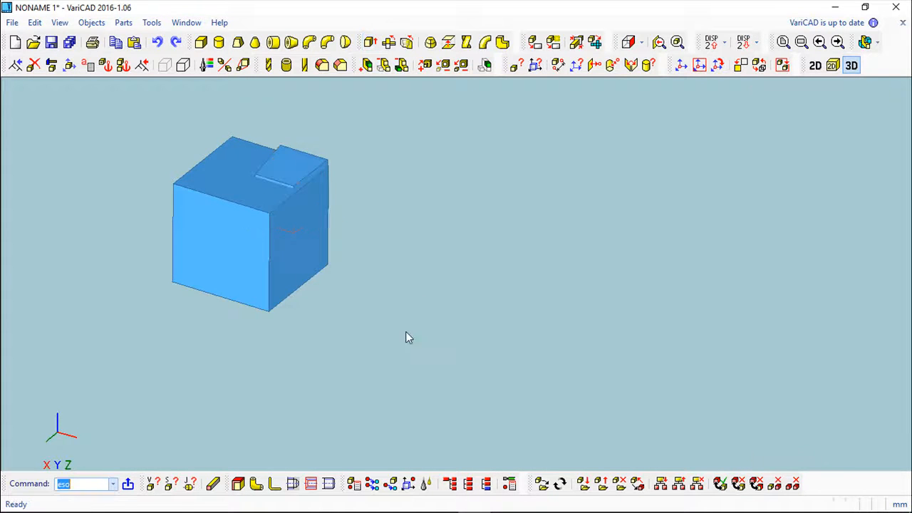
# Step: Try deleting the large box from the 3D space and undo that deletion
pyautogui.click(33, 65)
pyautogui.click(165, 172)
pyautogui.click(189, 228)
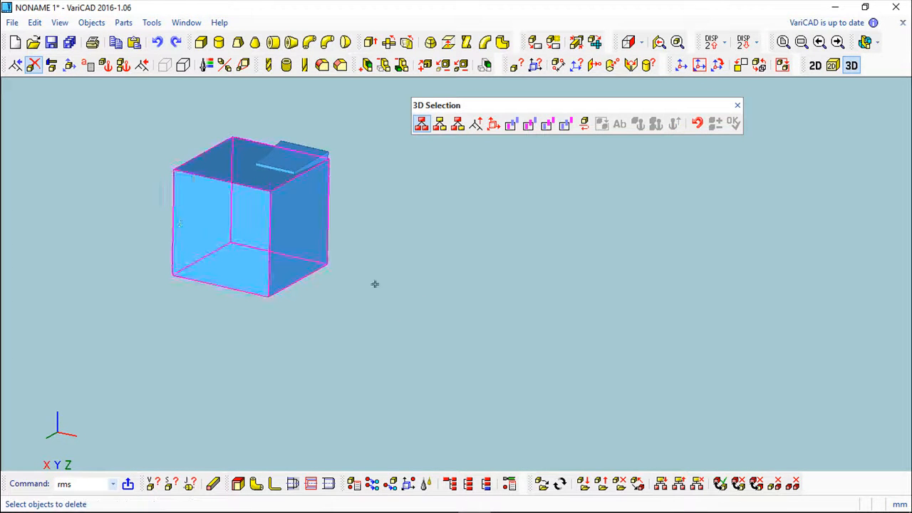
pyautogui.click(216, 213)
pyautogui.rightClick(372, 258)
pyautogui.moveTo(383, 247); pyautogui.dragTo(493, 305, button='middle')
pyautogui.click(737, 119)
pyautogui.moveTo(560, 264); pyautogui.dragTo(574, 262, button='middle')
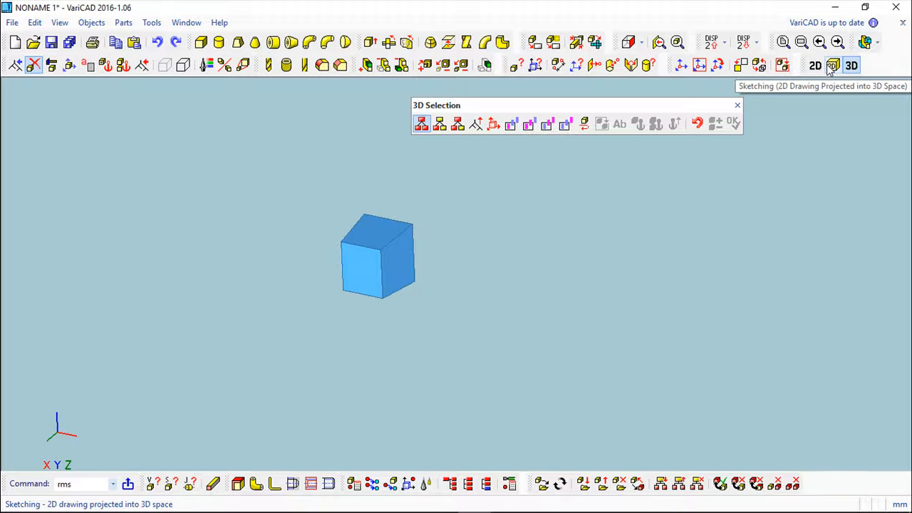
pyautogui.click(737, 105)
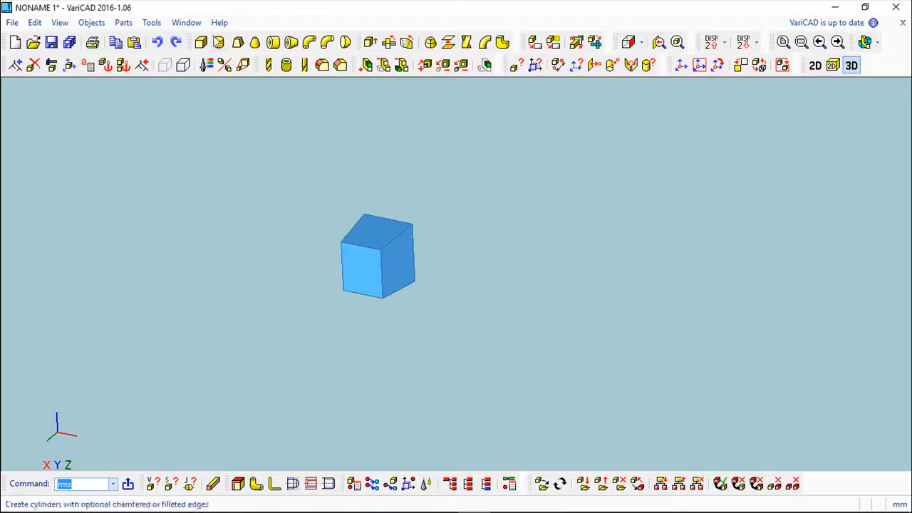
pyautogui.click(157, 43)
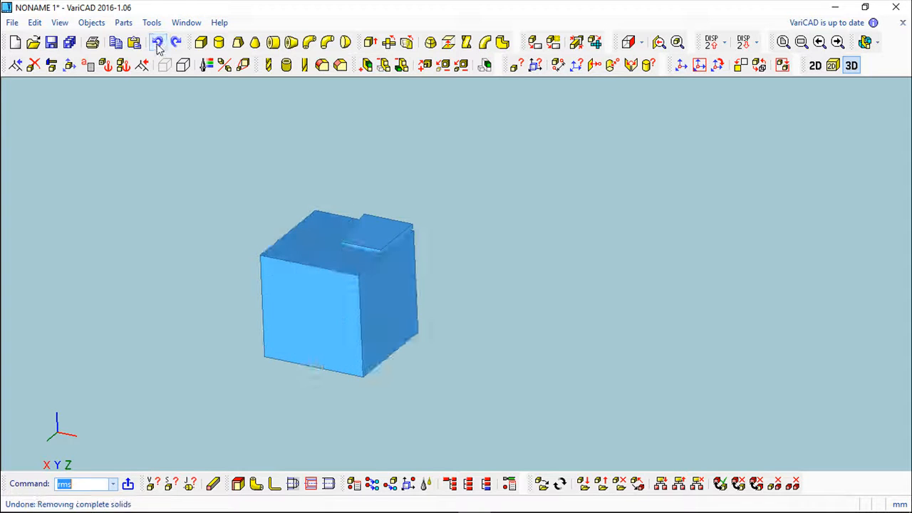
# Step: Delete the small extruded solid that protrudes from the large box
pyautogui.click(33, 65)
pyautogui.click(374, 226)
pyautogui.rightClick(562, 262)
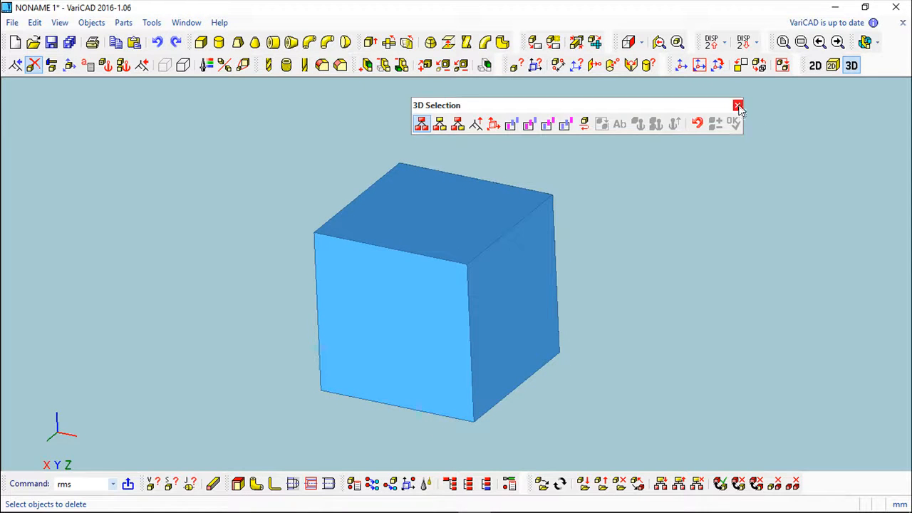
pyautogui.click(737, 106)
# Step: Set the sketching plane on the box's top face and draw a circle near the middle of that face
pyautogui.click(832, 66)
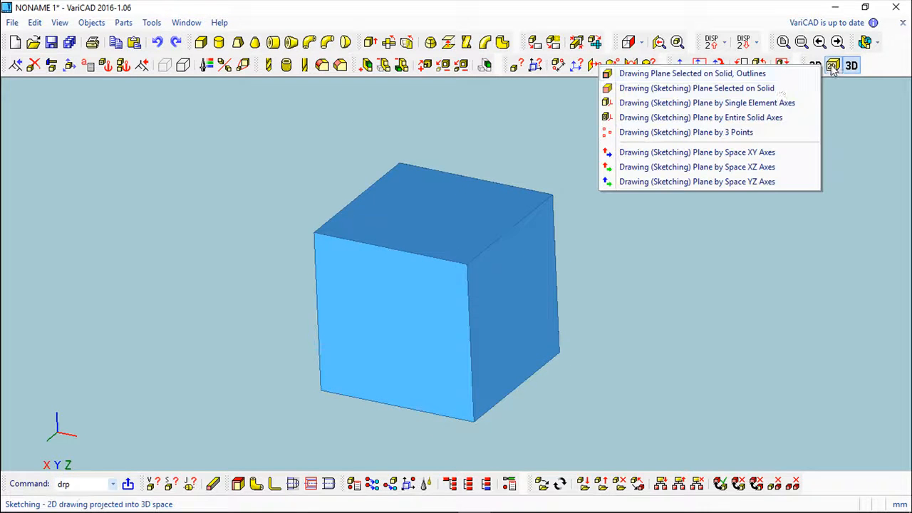
pyautogui.click(681, 90)
pyautogui.click(431, 214)
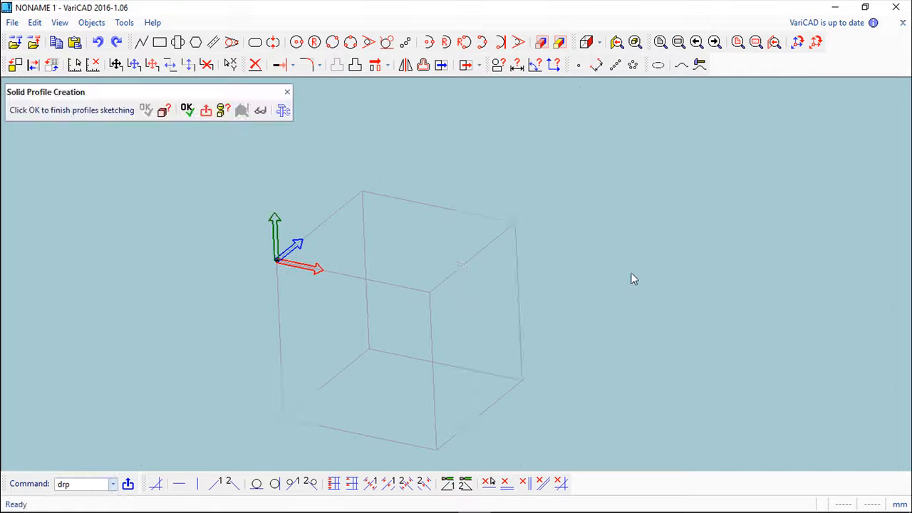
pyautogui.click(297, 42)
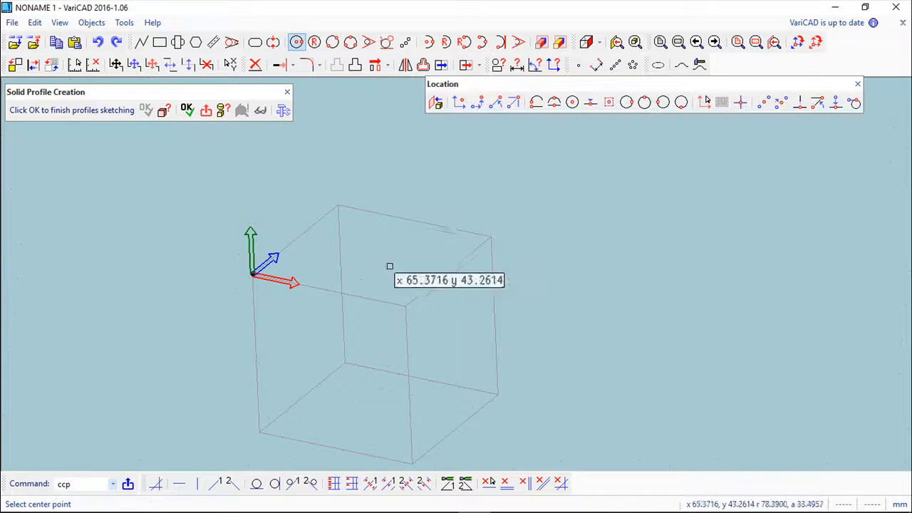
pyautogui.click(374, 251)
pyautogui.click(385, 273)
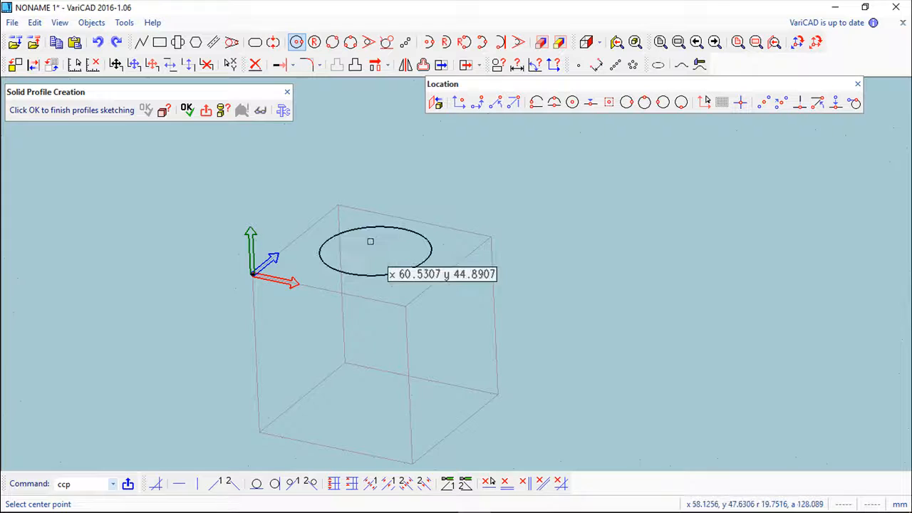
# Step: Finish the profile and extrude the circle 50 mm upward from the box's top face with a 5° draft angle
pyautogui.click(186, 109)
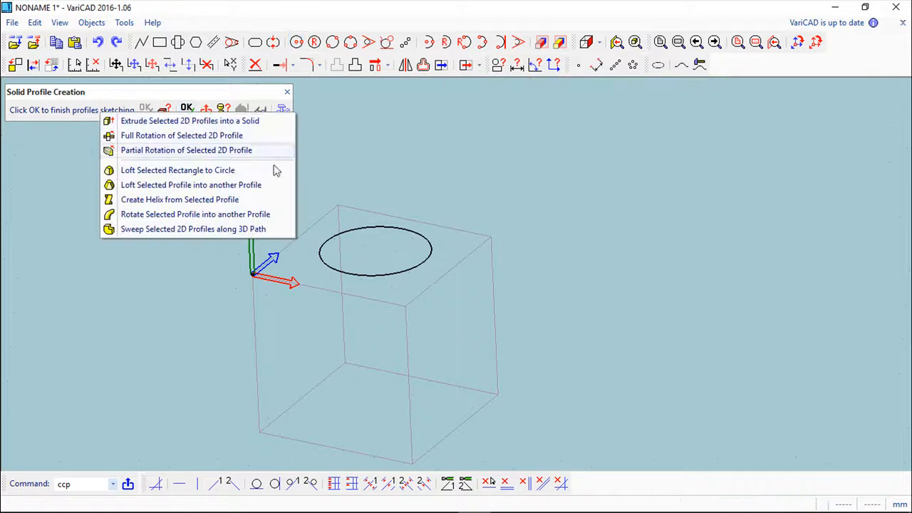
pyautogui.click(163, 121)
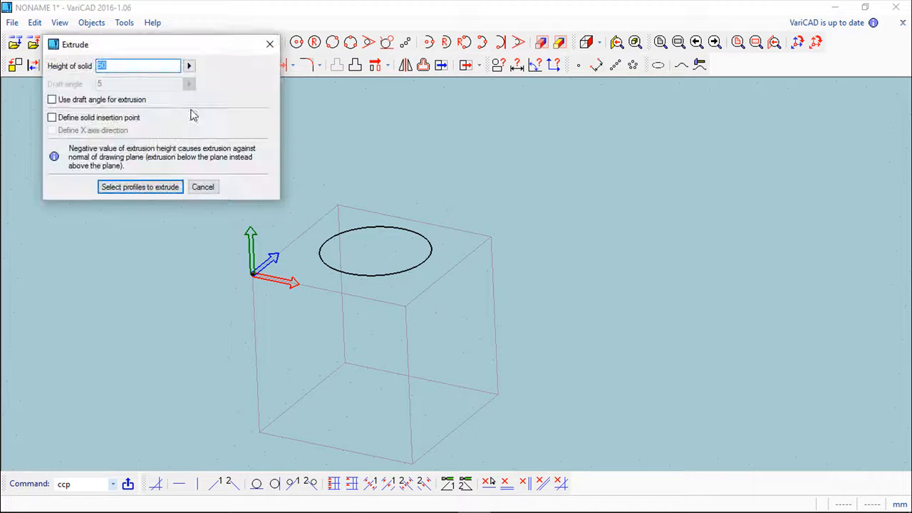
pyautogui.moveTo(206, 50); pyautogui.dragTo(775, 142)
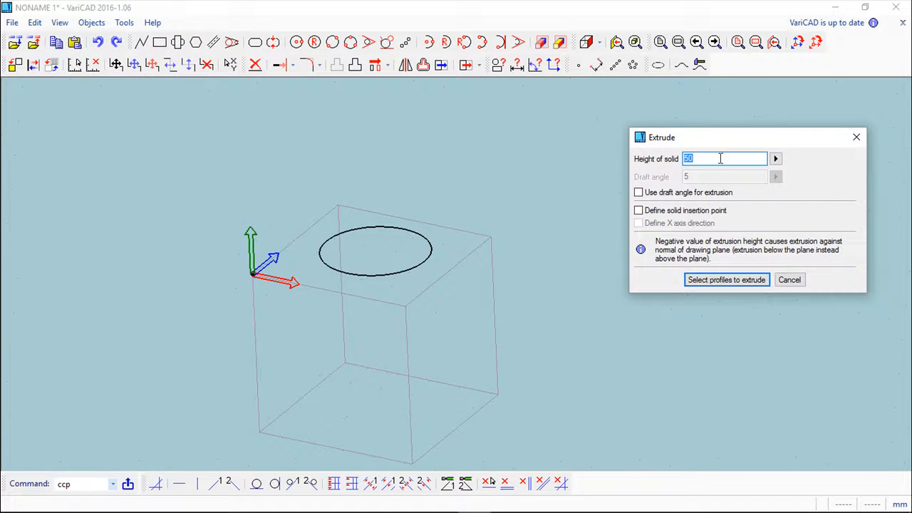
pyautogui.click(639, 193)
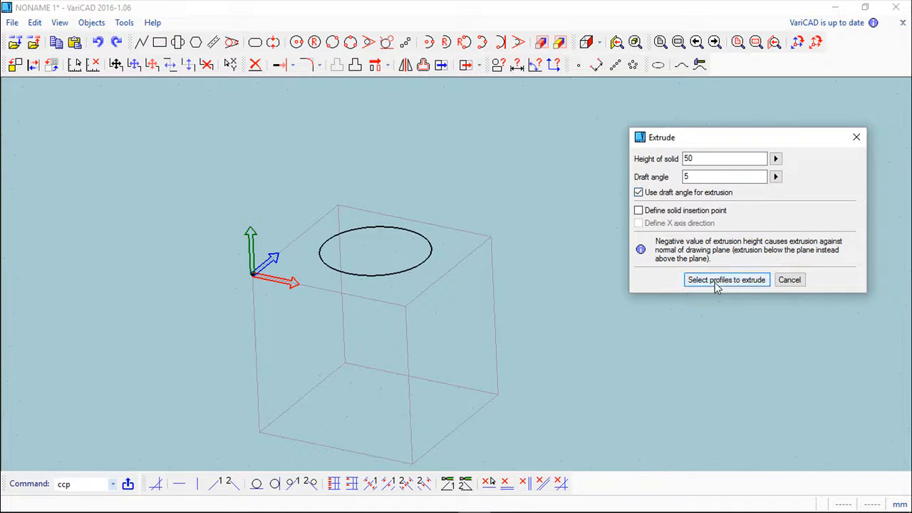
pyautogui.click(716, 281)
pyautogui.click(421, 261)
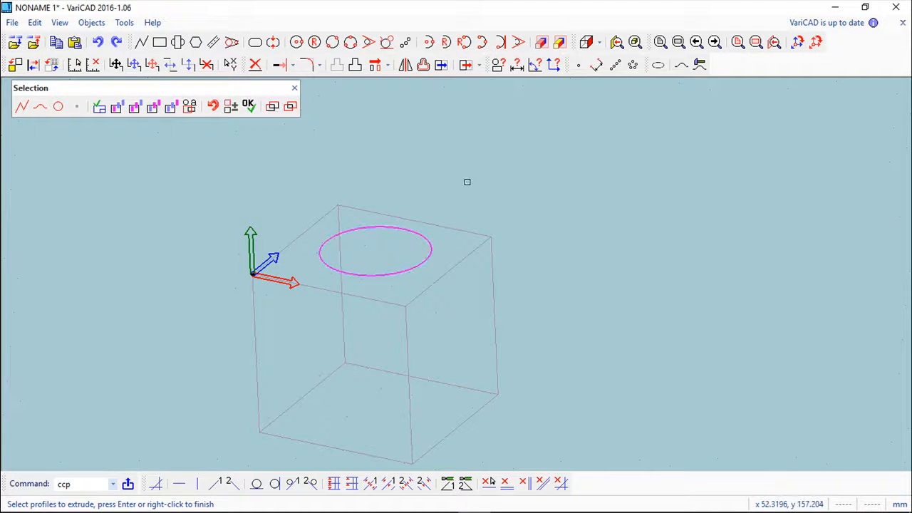
pyautogui.press('Return')
pyautogui.scroll(-1, 576, 188)
pyautogui.moveTo(651, 214)
pyautogui.mouseDown(button='middle')
pyautogui.moveTo(669, 219)
pyautogui.moveTo(649, 215)
pyautogui.mouseUp(button='middle')
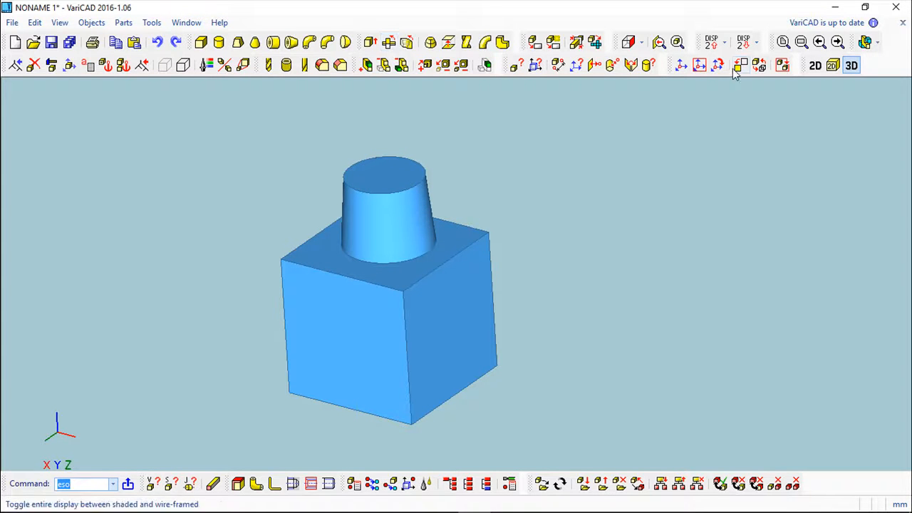
# Step: Switch to the 2D drawing area and apply Explode to the rectangle
pyautogui.click(815, 65)
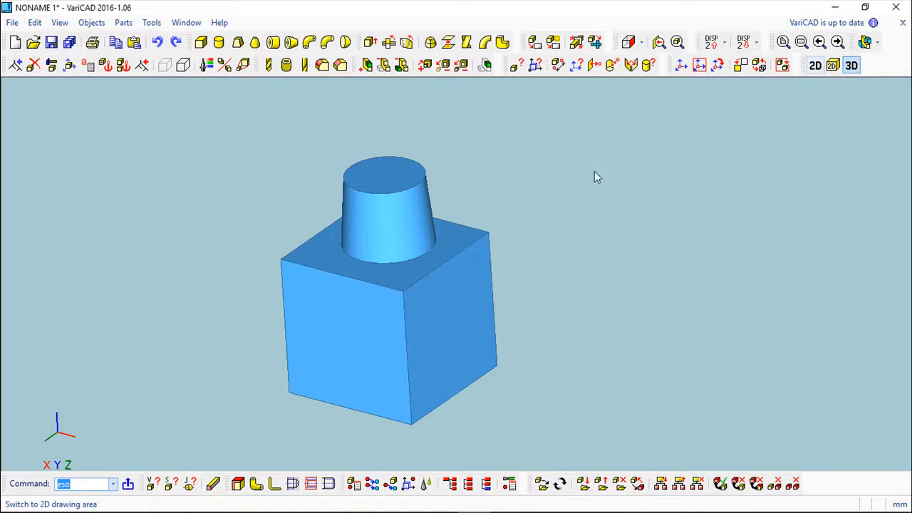
pyautogui.scroll(3, 476, 178)
pyautogui.scroll(4, 60, 174)
pyautogui.moveTo(340, 194); pyautogui.dragTo(277, 136, button='middle')
pyautogui.click(35, 22)
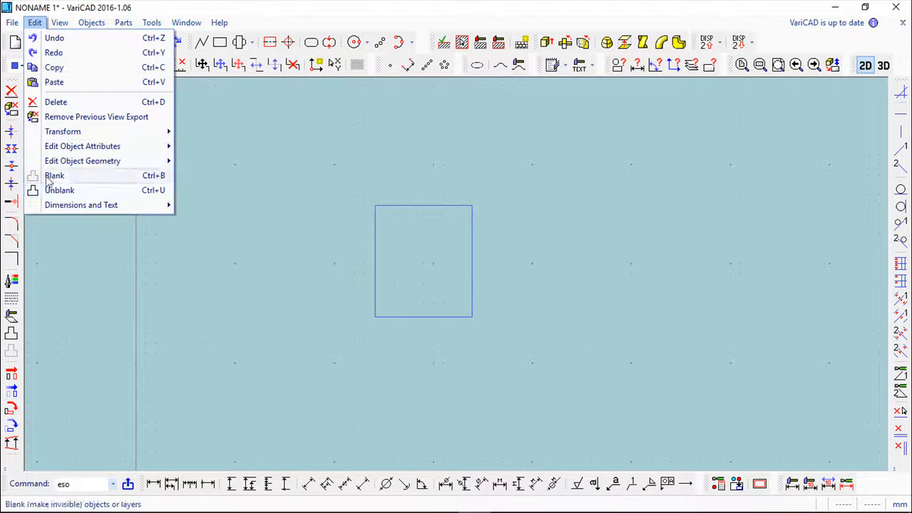
pyautogui.moveTo(64, 161)
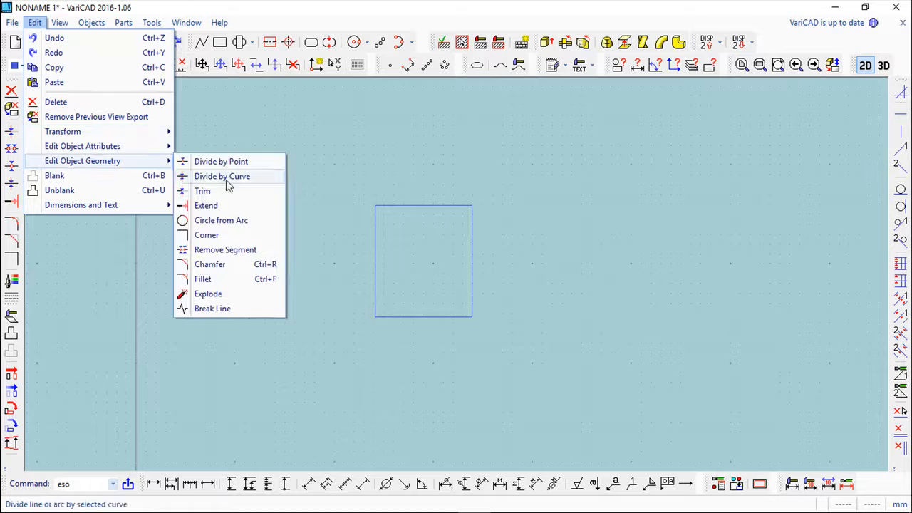
pyautogui.click(226, 294)
pyautogui.rightClick(543, 248)
# Step: Delete the lower side of the rectangle to leave an open three-sided profile
pyautogui.click(12, 91)
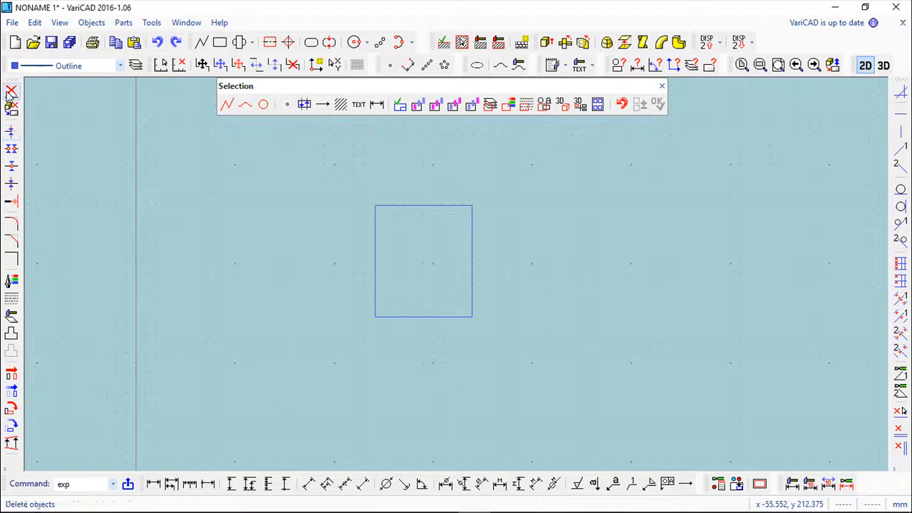
pyautogui.click(414, 314)
pyautogui.scroll(1, 535, 178)
pyautogui.click(661, 85)
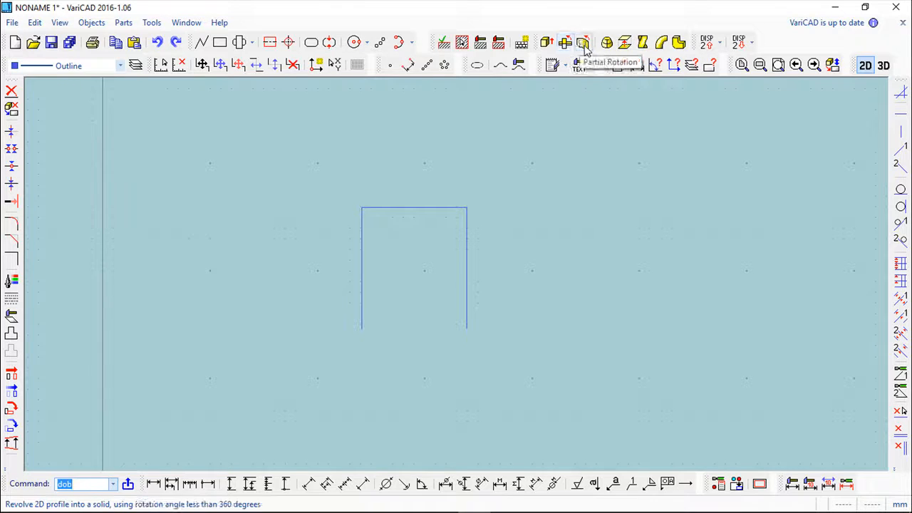
# Step: Revolve the open three-sided profile by a full rotation, with its lower left endpoint as insertion point, and place the solid in 3D
pyautogui.click(565, 42)
pyautogui.click(330, 180)
pyautogui.click(527, 379)
pyautogui.press('Return')
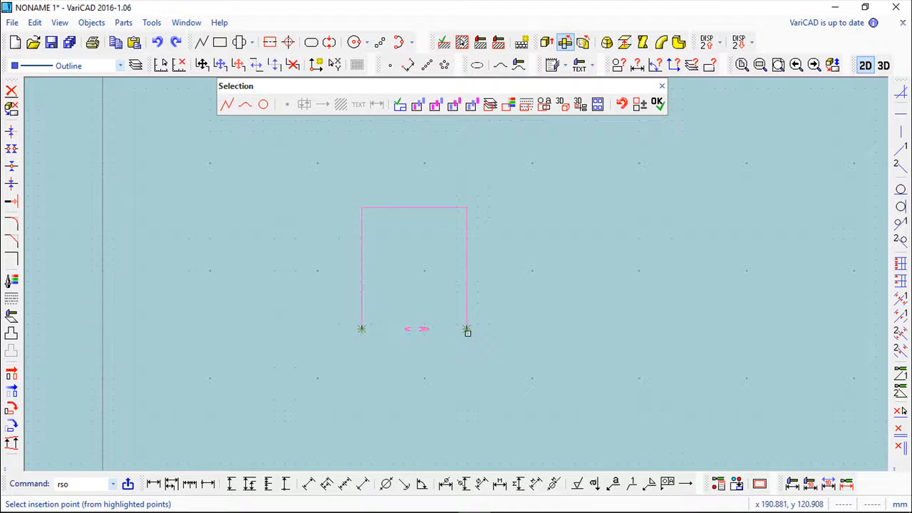
pyautogui.click(362, 329)
pyautogui.click(362, 329)
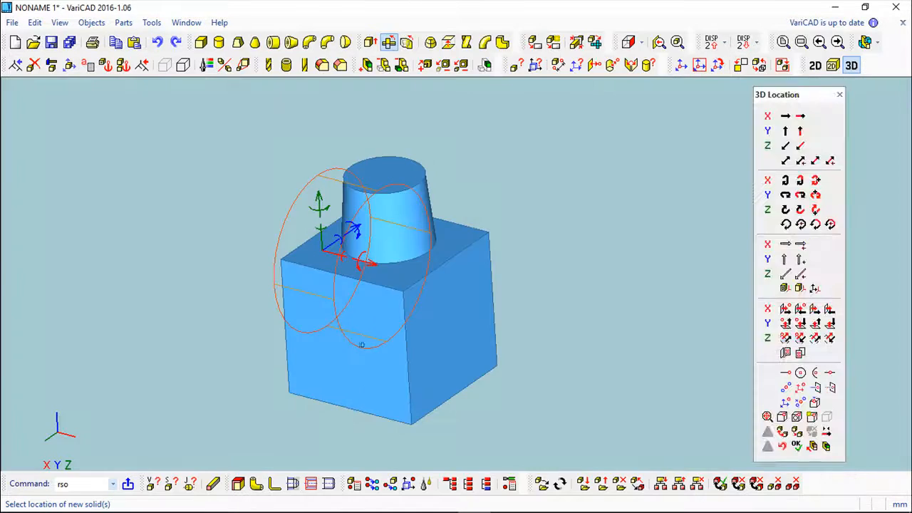
pyautogui.moveTo(541, 290); pyautogui.dragTo(520, 299, button='middle')
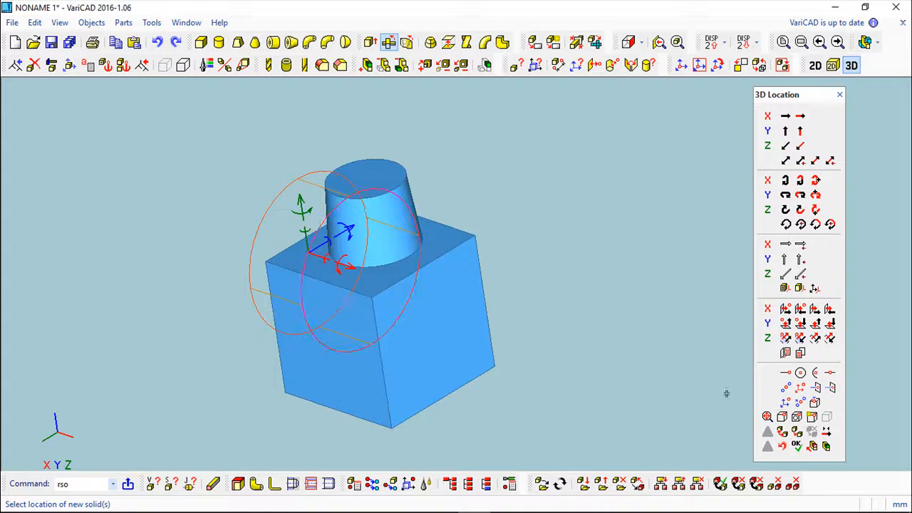
pyautogui.click(796, 446)
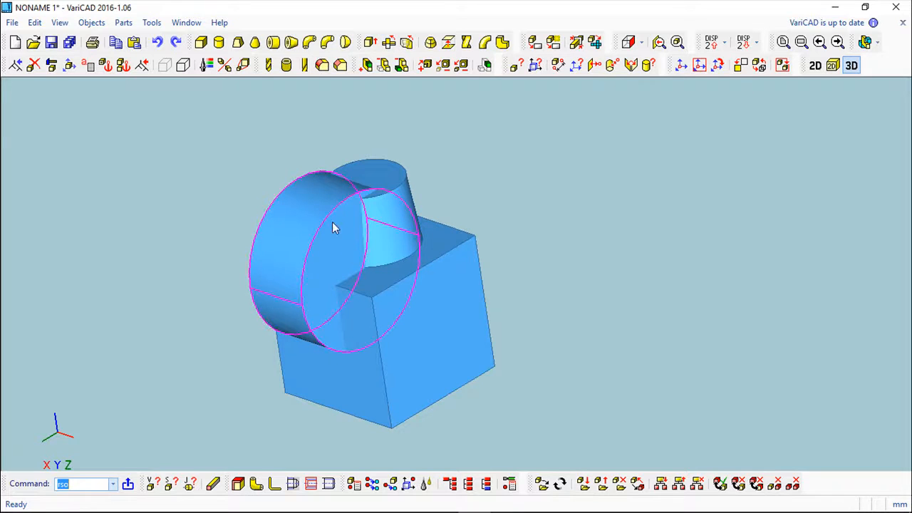
# Step: Delete the revolved cylindrical solid that overlaps the box and the tapered boss
pyautogui.press('Delete')
pyautogui.click(281, 221)
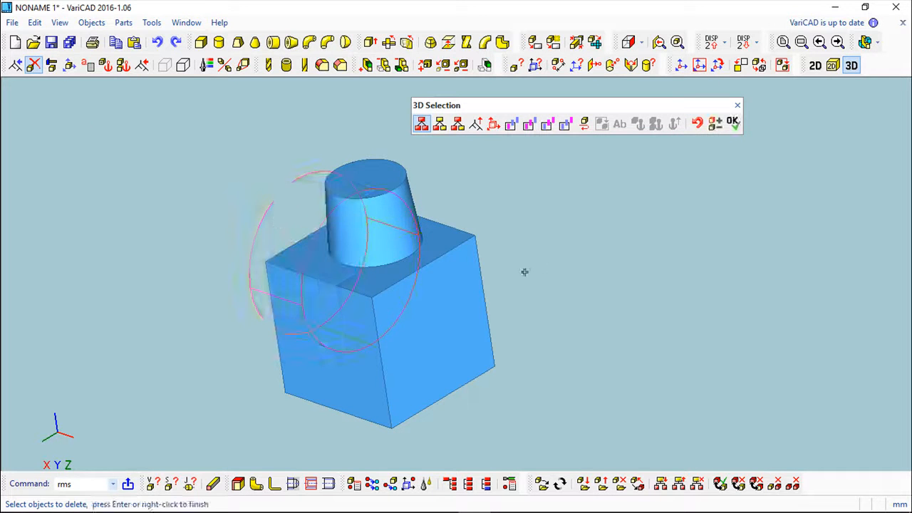
pyautogui.moveTo(540, 265); pyautogui.dragTo(619, 266, button='middle')
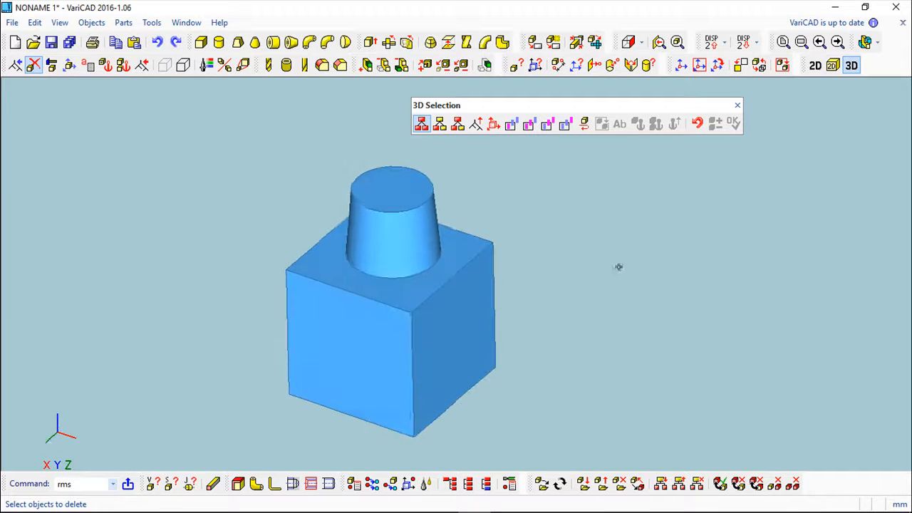
pyautogui.click(737, 106)
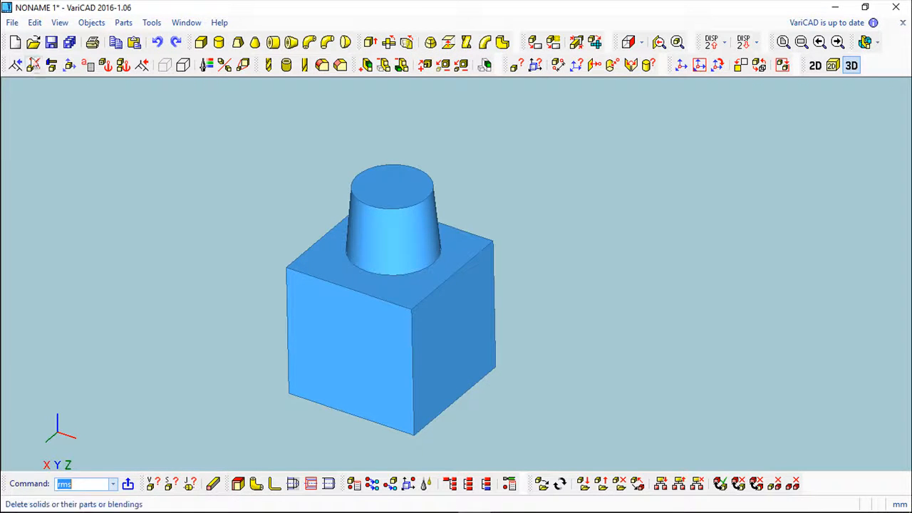
# Step: Delete the tapered round boss from the top of the box
pyautogui.click(34, 64)
pyautogui.click(402, 229)
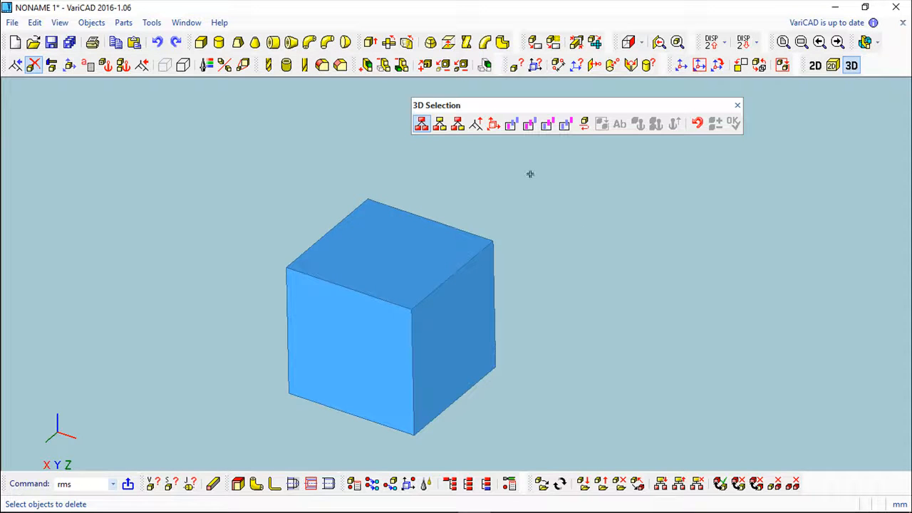
pyautogui.click(738, 106)
# Step: Create a cylinder with diameter 100 mm and length 150 mm, placed apart from the box with its axis pointing away from it
pyautogui.moveTo(588, 261); pyautogui.dragTo(446, 204, button='middle')
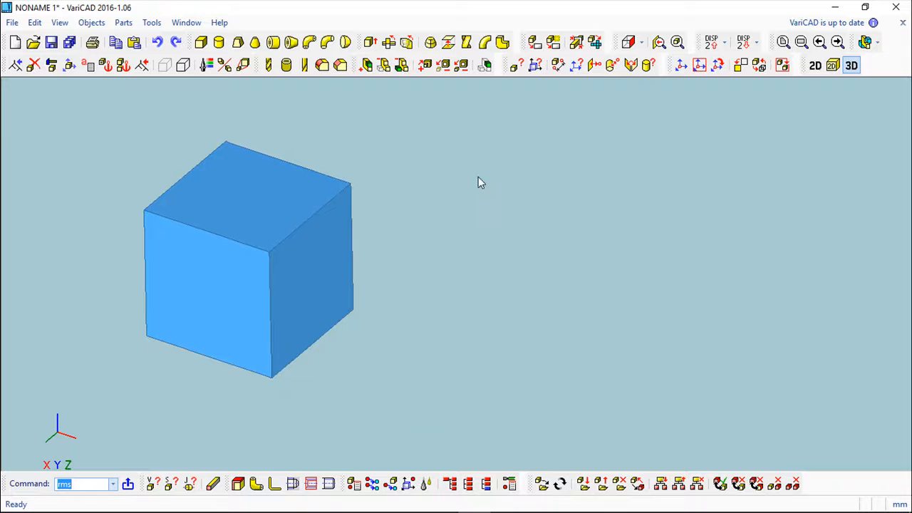
pyautogui.click(218, 45)
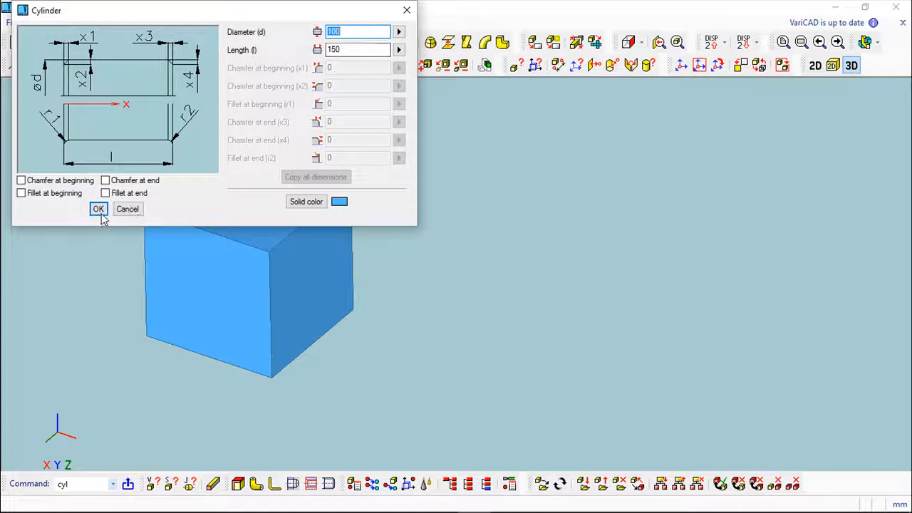
pyautogui.click(99, 212)
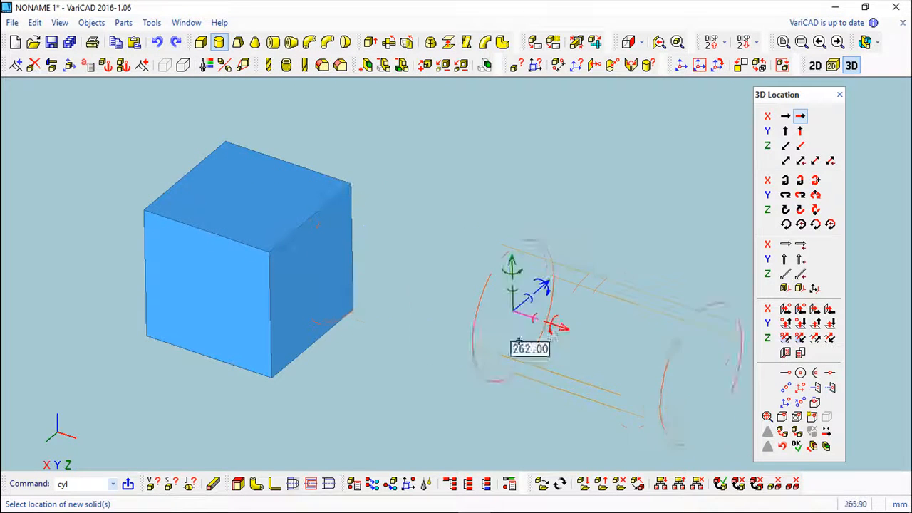
pyautogui.moveTo(487, 350); pyautogui.dragTo(525, 364, button='middle')
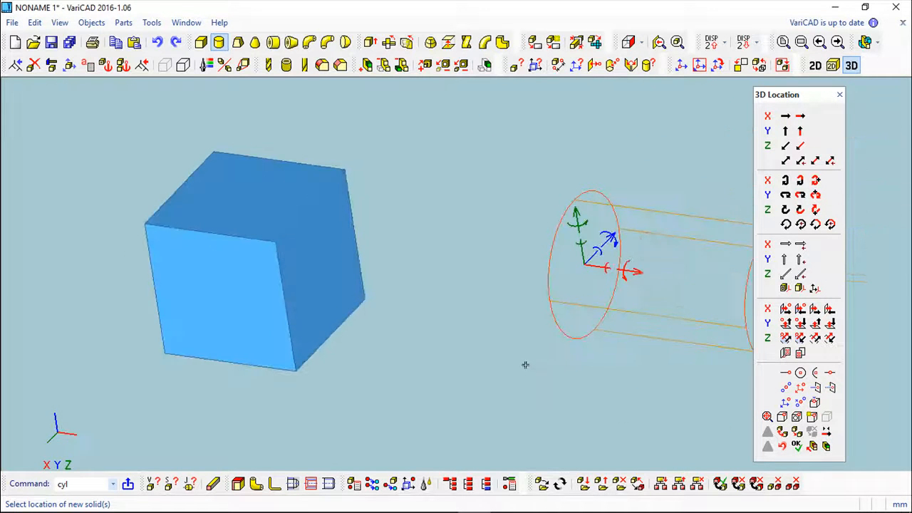
pyautogui.click(796, 446)
# Step: Loft a solid between the outlines of the box's side face and the cylinder end face nearest the box
pyautogui.moveTo(487, 335); pyautogui.dragTo(503, 311, button='middle')
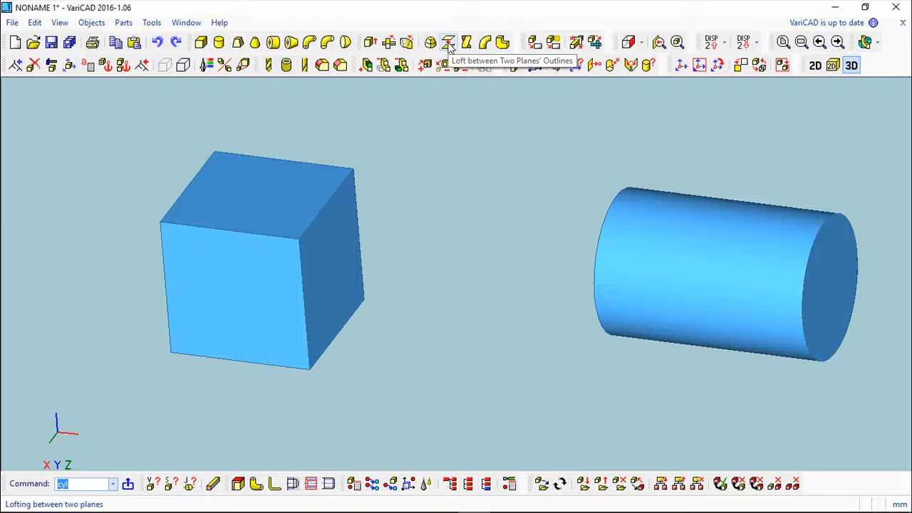
pyautogui.click(448, 43)
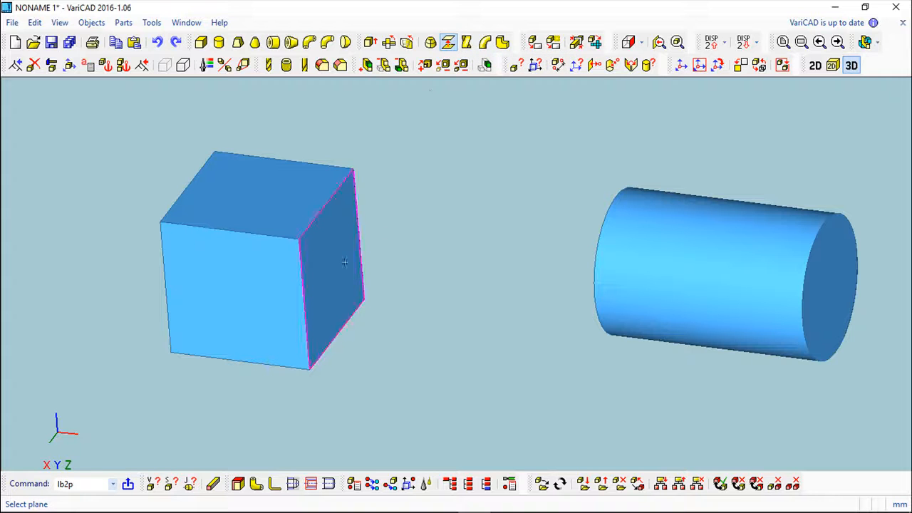
pyautogui.click(322, 250)
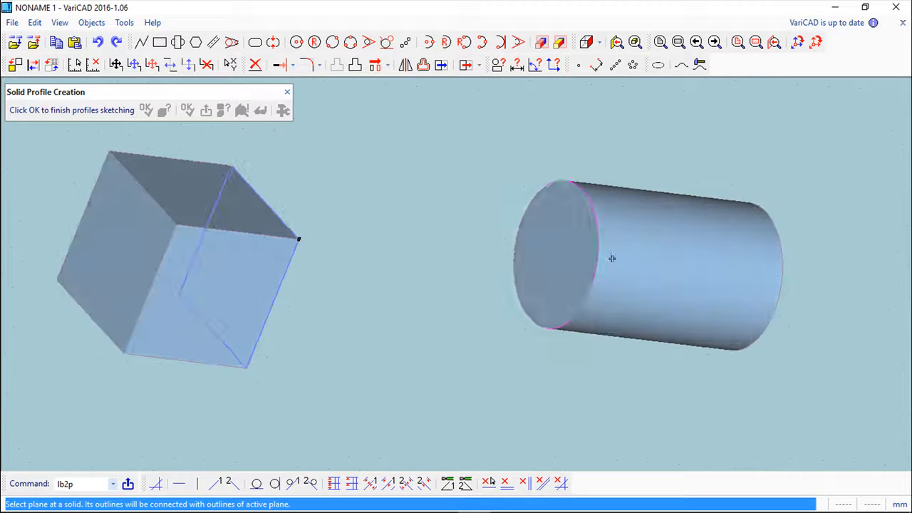
pyautogui.click(534, 245)
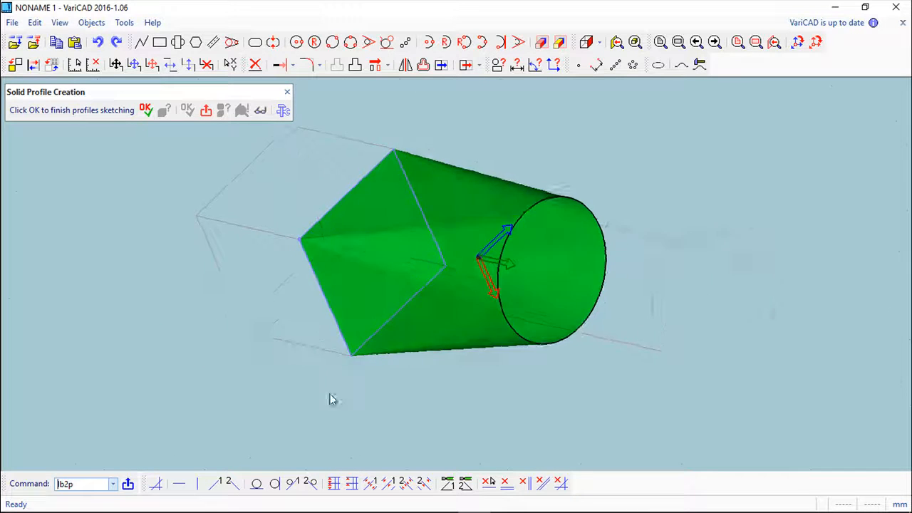
pyautogui.click(145, 110)
# Step: Delete the lofted transition solid between the box and the cylinder
pyautogui.moveTo(460, 421); pyautogui.dragTo(592, 378, button='middle')
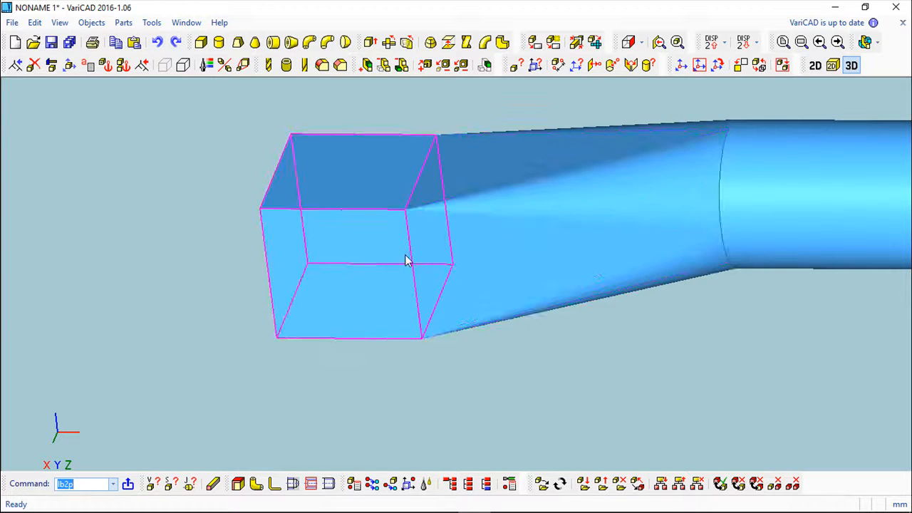
pyautogui.moveTo(709, 342); pyautogui.dragTo(713, 400, button='middle')
pyautogui.click(32, 66)
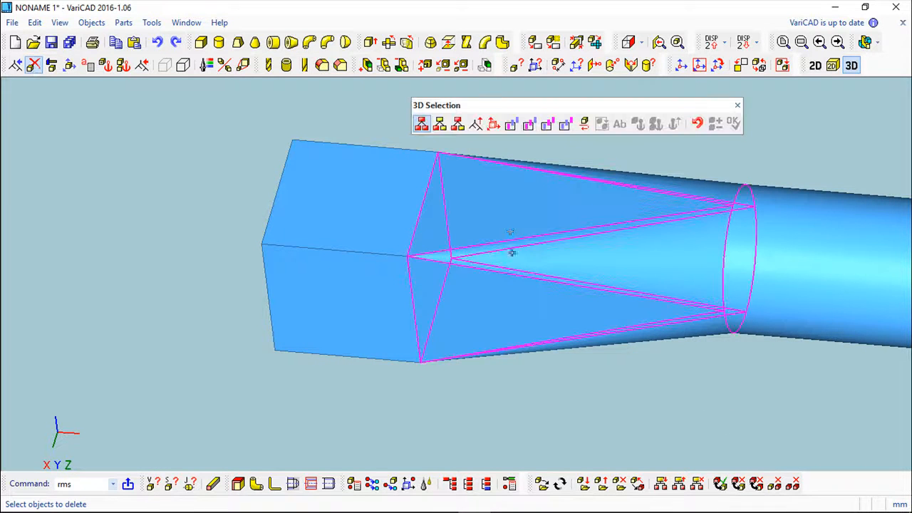
pyautogui.click(509, 231)
pyautogui.rightClick(629, 406)
pyautogui.scroll(-3, 616, 397)
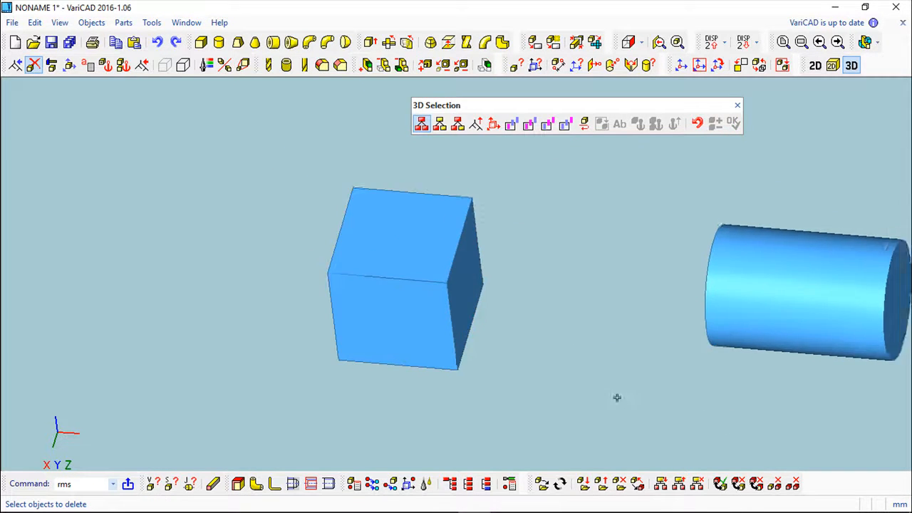
pyautogui.moveTo(633, 392); pyautogui.dragTo(649, 367, button='middle')
pyautogui.moveTo(556, 356); pyautogui.dragTo(366, 313, button='middle')
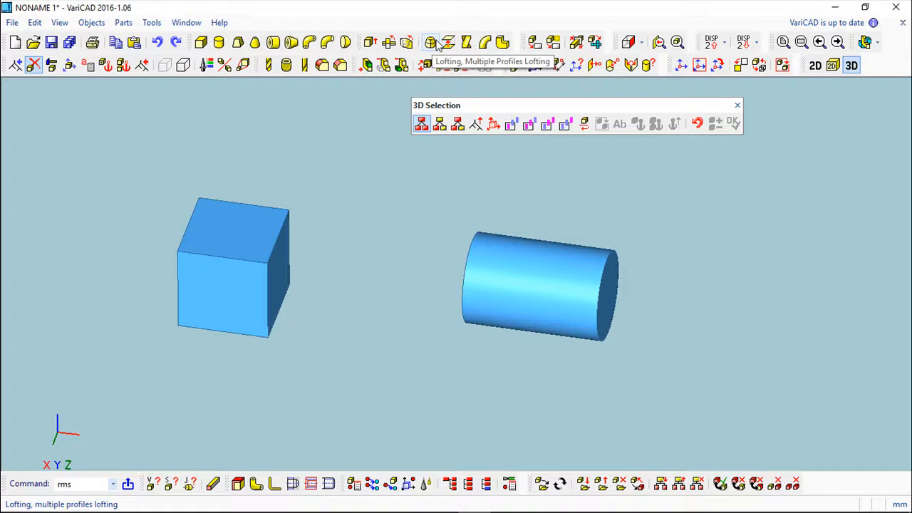
pyautogui.press('Escape')
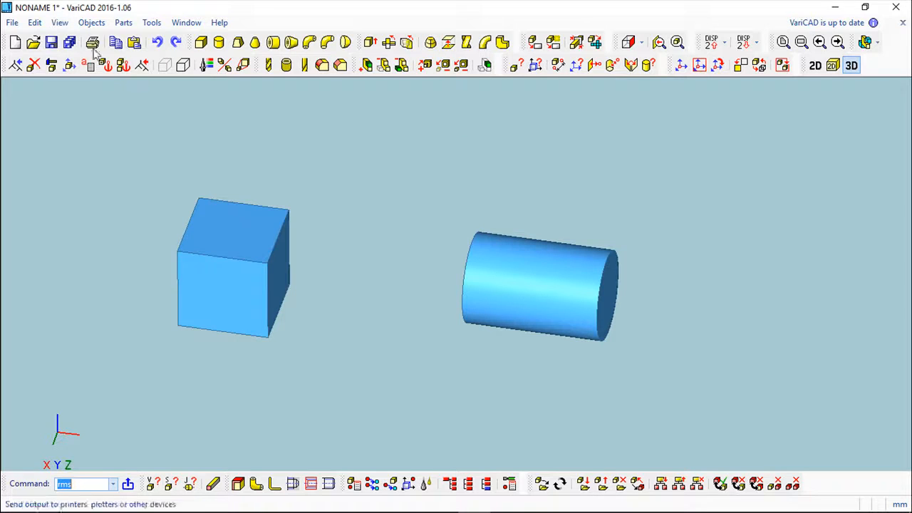
# Step: Create two boxes of 100 x 100 x 100 mm, one overlapping the cylinder's far end and the other standing apart beyond it
pyautogui.click(203, 44)
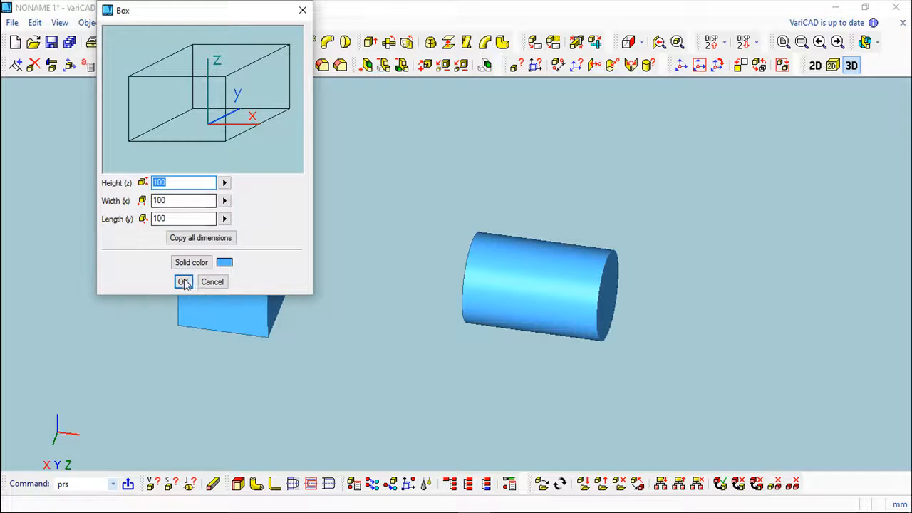
pyautogui.click(183, 281)
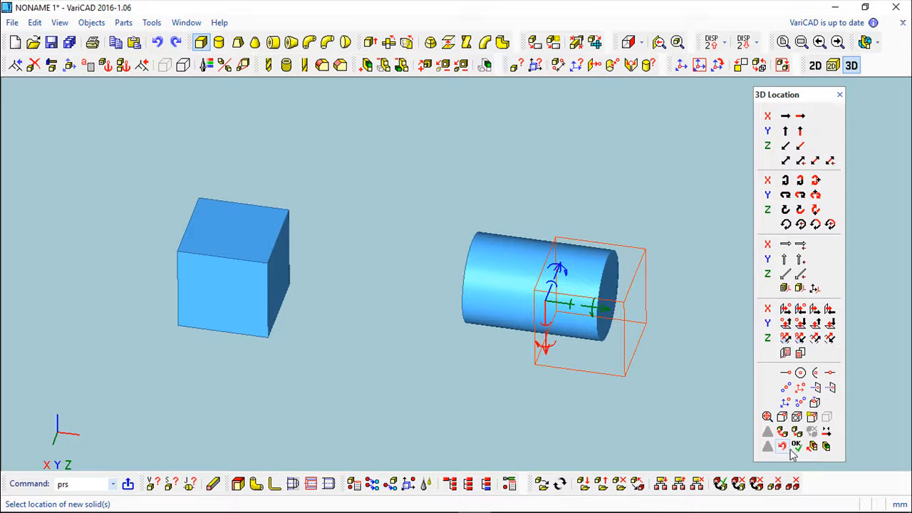
pyautogui.click(796, 447)
pyautogui.moveTo(490, 362); pyautogui.dragTo(269, 279, button='middle')
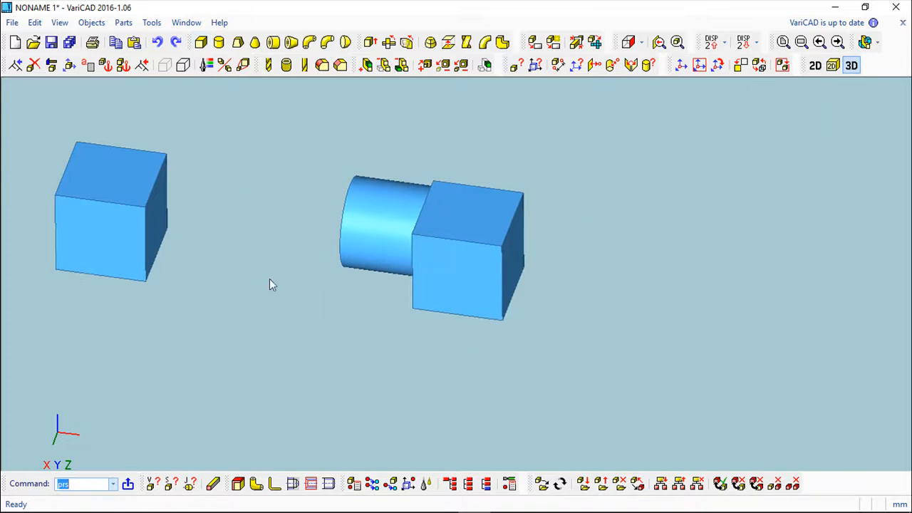
pyautogui.click(201, 42)
pyautogui.click(181, 282)
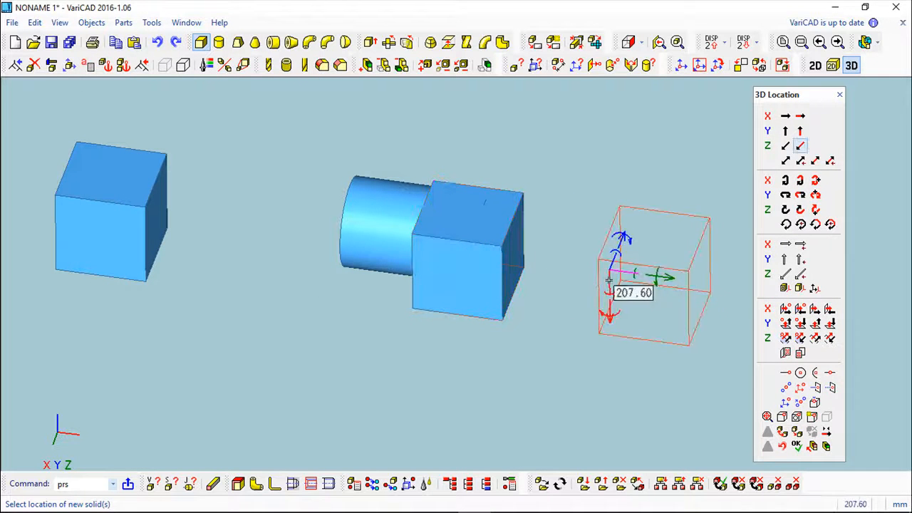
pyautogui.moveTo(613, 283); pyautogui.dragTo(604, 223)
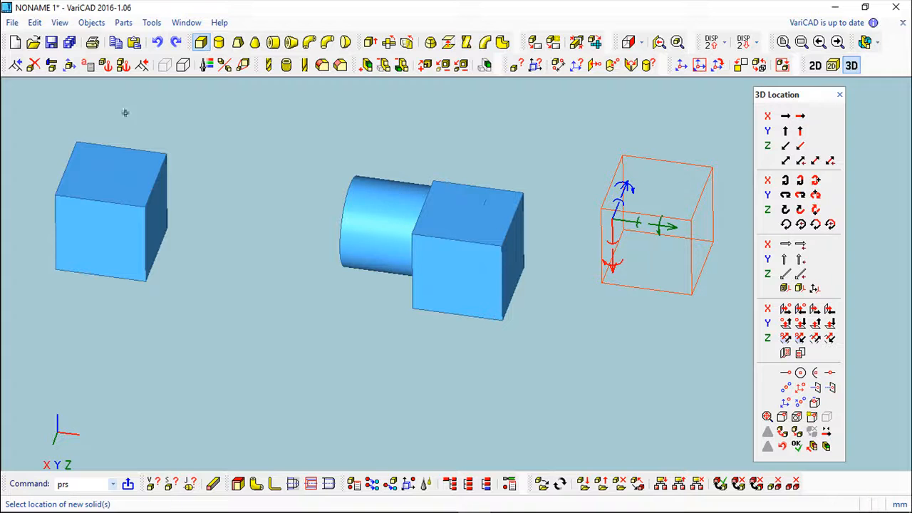
pyautogui.click(797, 446)
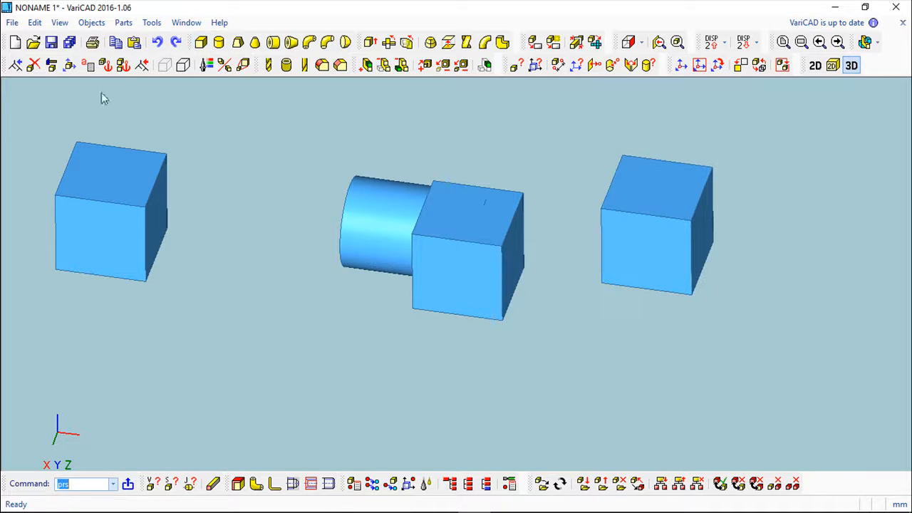
# Step: Delete the cylinder so that only the three boxes are left
pyautogui.click(33, 65)
pyautogui.click(364, 202)
pyautogui.moveTo(316, 283); pyautogui.dragTo(286, 273, button='middle')
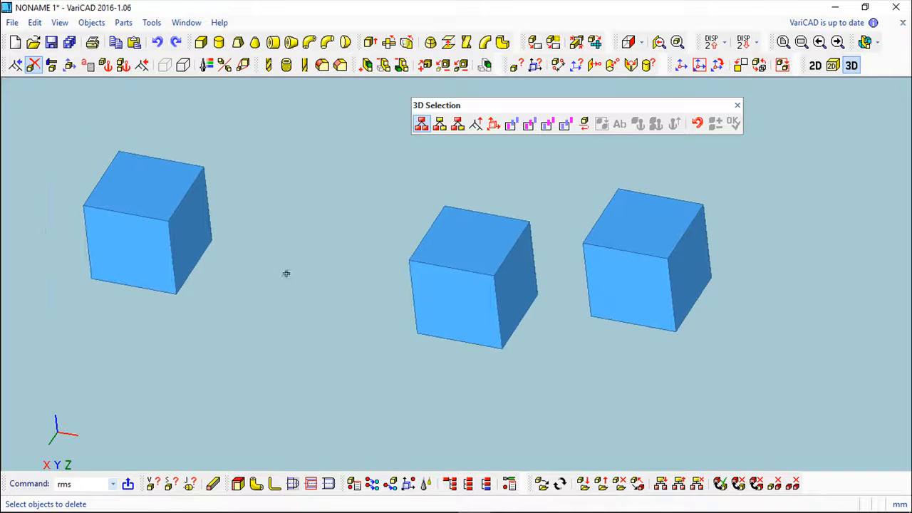
pyautogui.click(738, 106)
# Step: Start a multiple-profile loft using the outlines of the first box's side face that looks towards the middle box
pyautogui.click(430, 42)
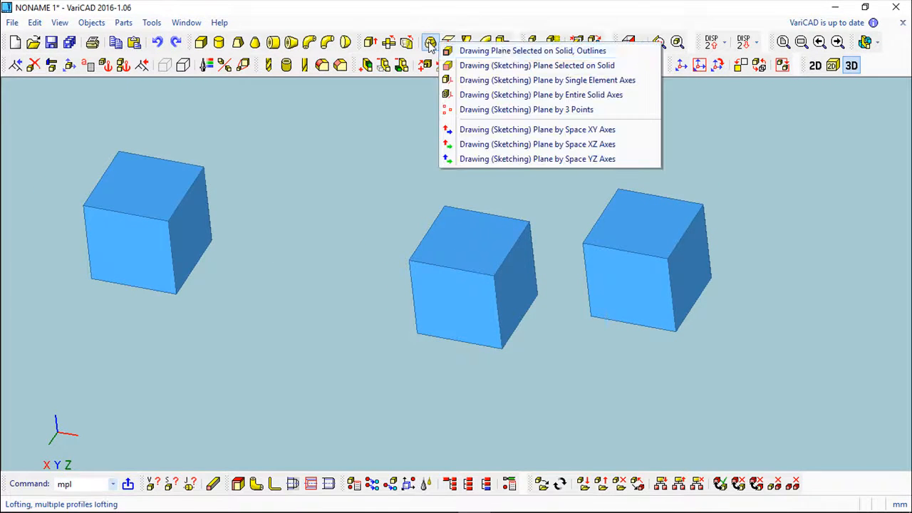
pyautogui.click(514, 52)
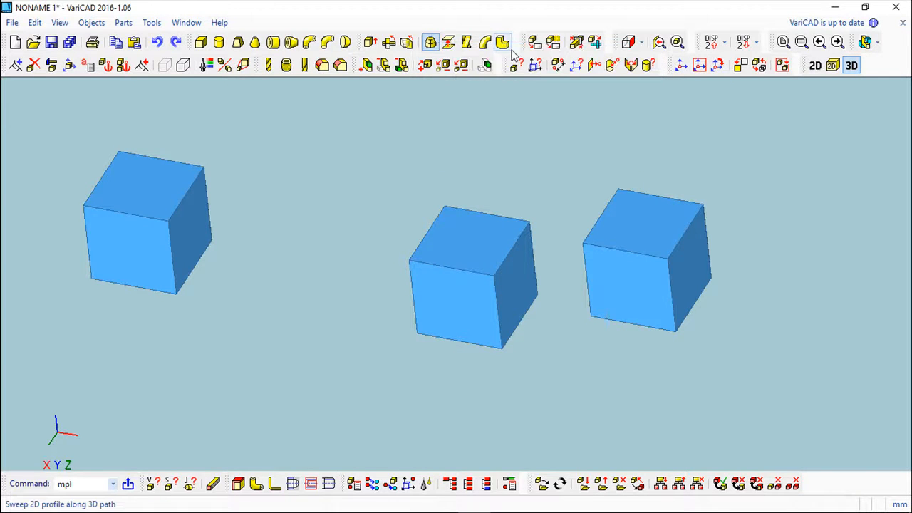
pyautogui.click(194, 221)
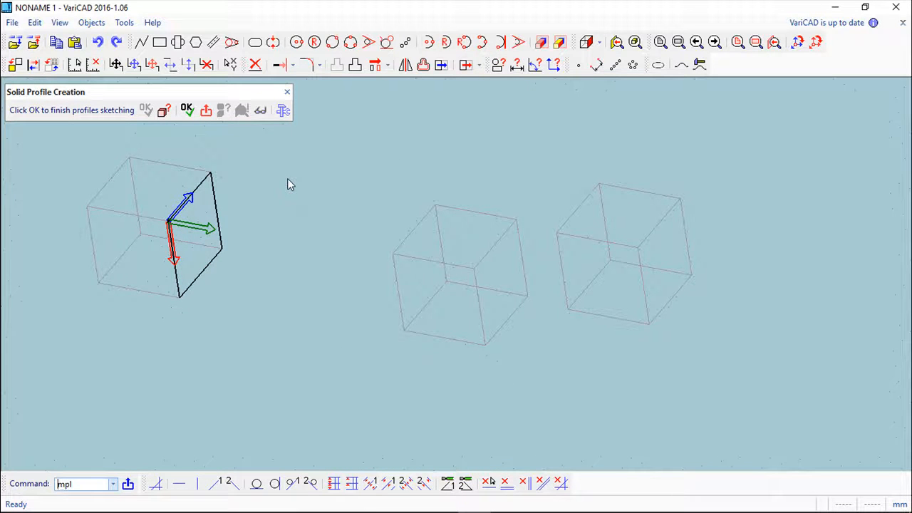
# Step: Add a new drawing plane to the loft, located at the middle box's upper front corner nearest the first box
pyautogui.rightClick(287, 179)
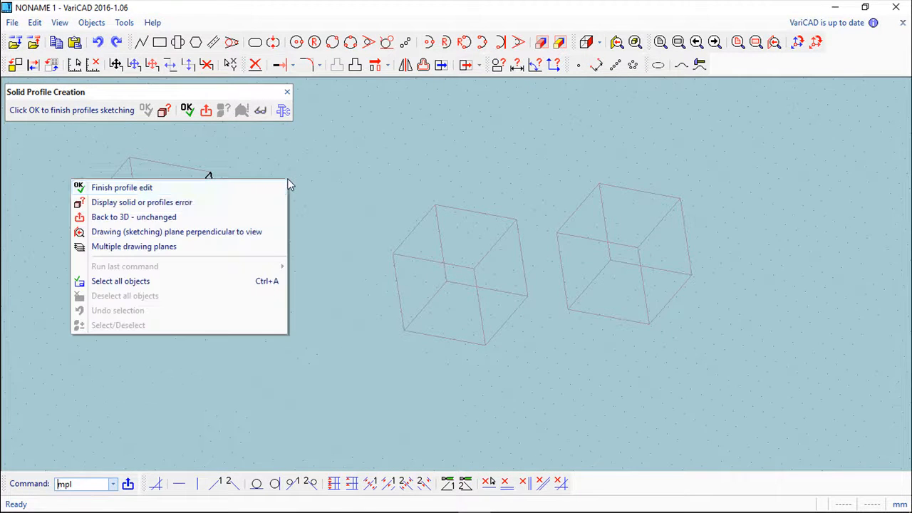
pyautogui.click(133, 250)
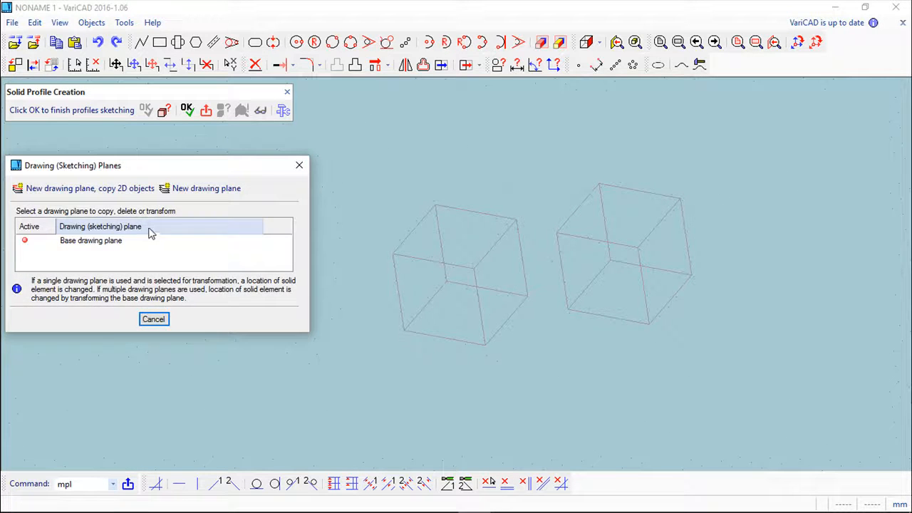
pyautogui.moveTo(155, 168)
pyautogui.mouseDown()
pyautogui.moveTo(240, 283)
pyautogui.moveTo(224, 330)
pyautogui.mouseUp()
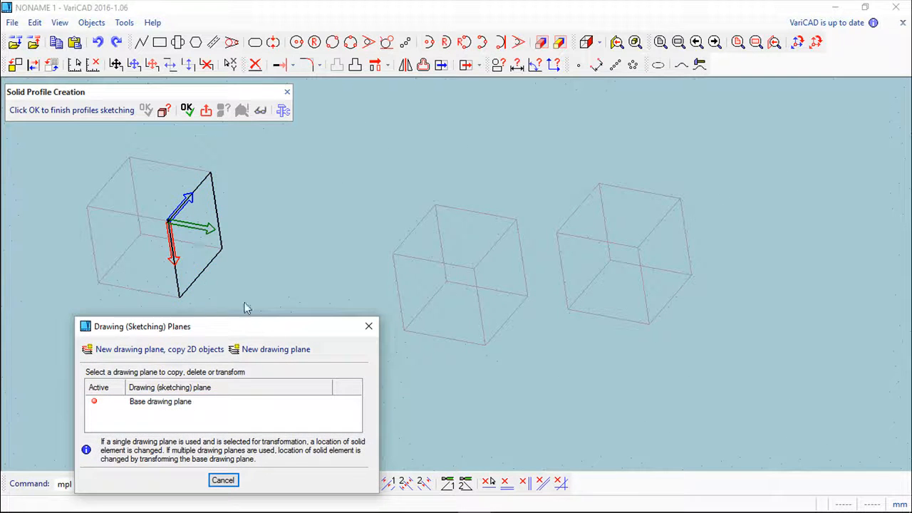
pyautogui.click(276, 349)
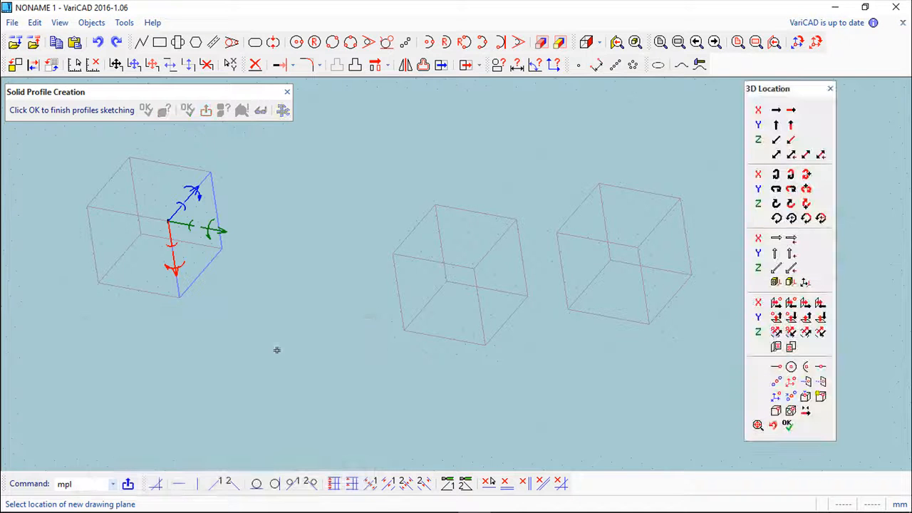
pyautogui.click(393, 254)
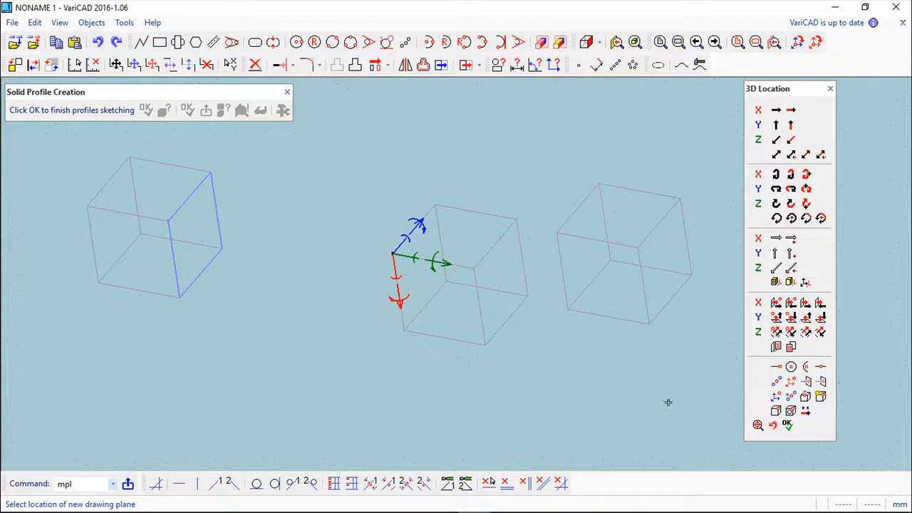
pyautogui.click(787, 425)
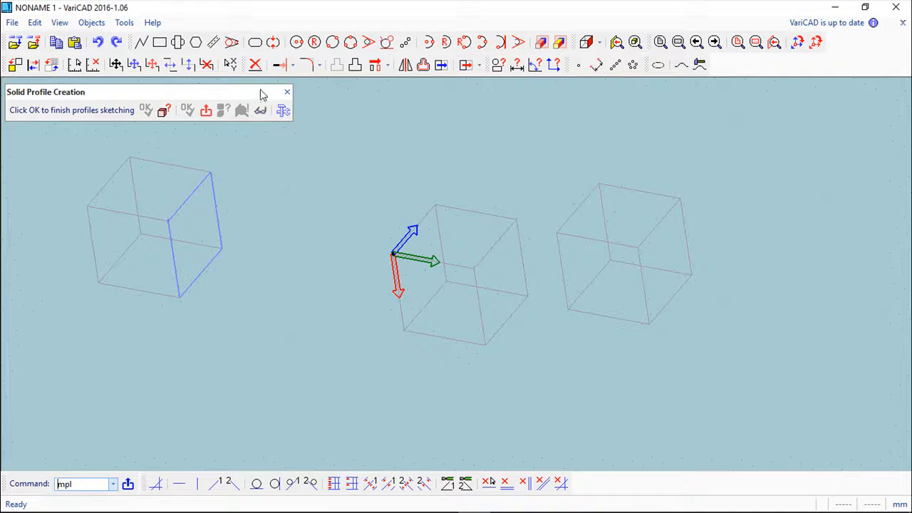
# Step: Draw a rectangular profile on the new plane between opposite corners of the middle box's face nearest the first box, using 3D snap points
pyautogui.scroll(2, 295, 191)
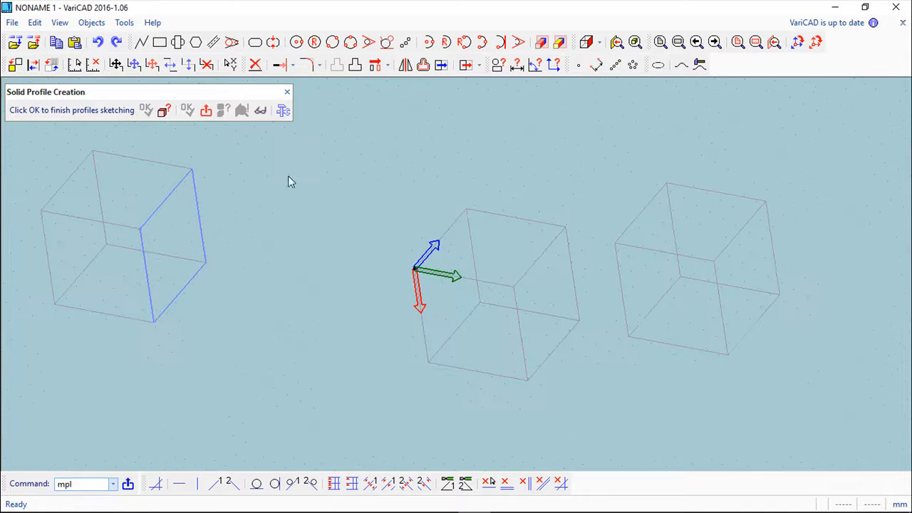
pyautogui.click(159, 42)
pyautogui.click(434, 103)
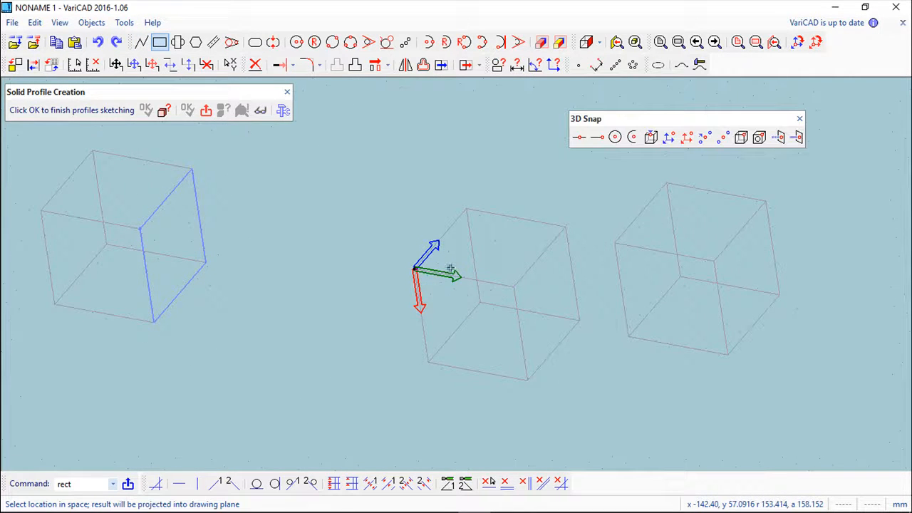
pyautogui.click(416, 269)
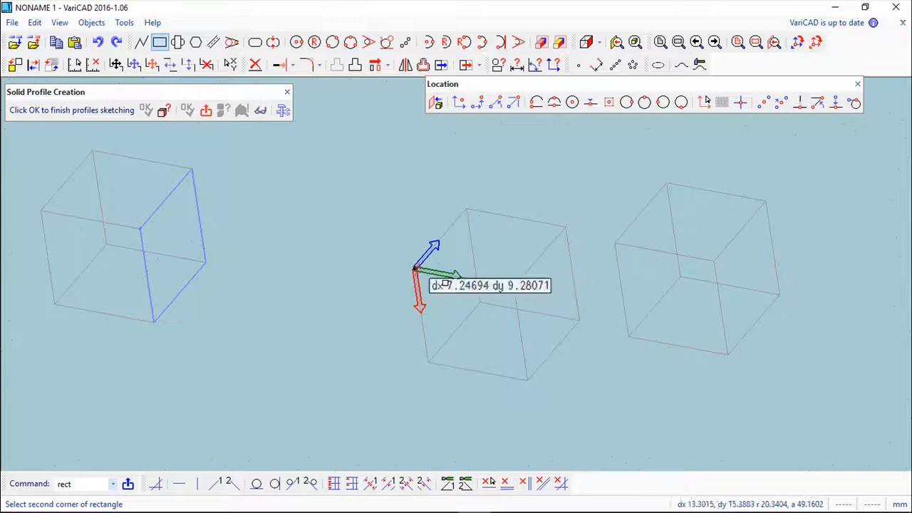
pyautogui.click(435, 104)
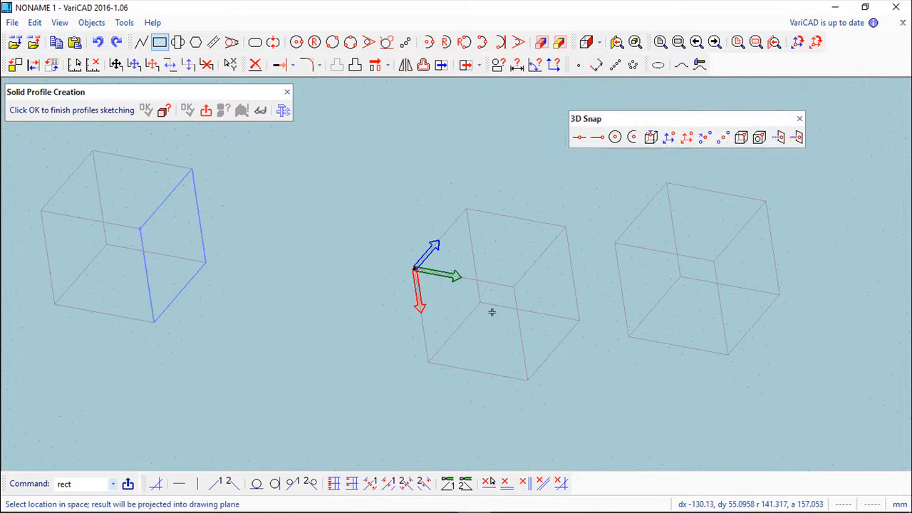
pyautogui.click(484, 292)
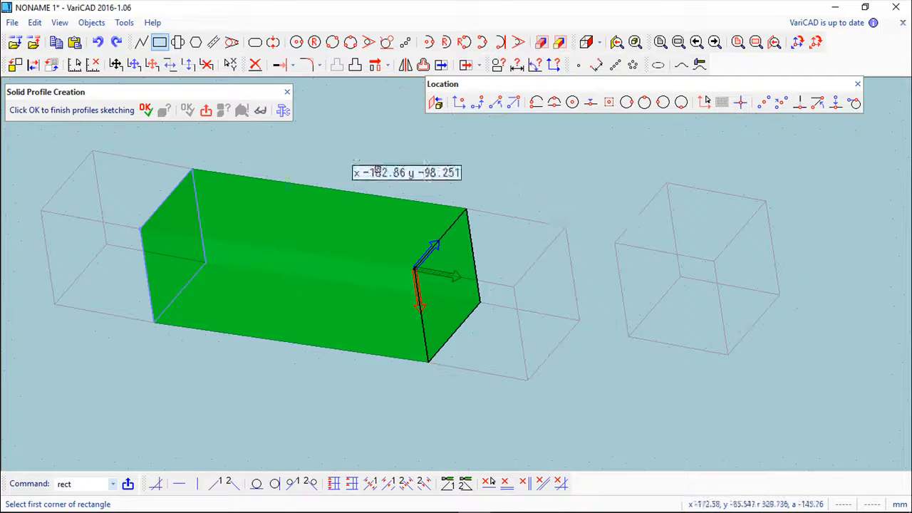
pyautogui.click(857, 84)
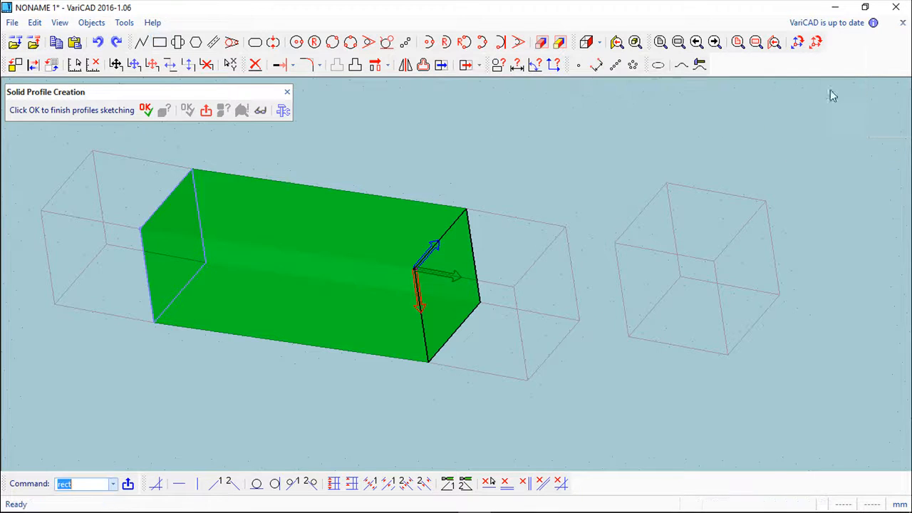
# Step: Add a third drawing plane to the loft, located at the last box's upper front corner nearest the middle box
pyautogui.rightClick(447, 139)
pyautogui.click(302, 190)
pyautogui.click(347, 135)
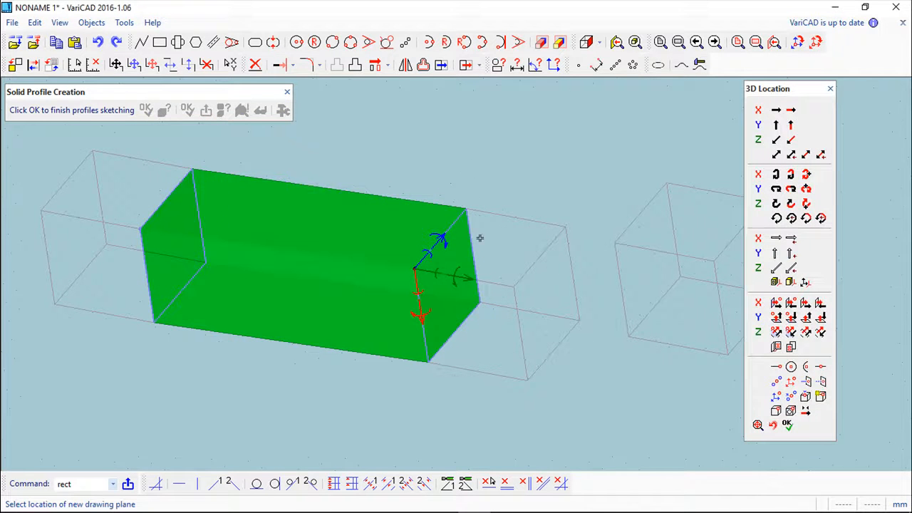
pyautogui.click(615, 244)
pyautogui.click(788, 425)
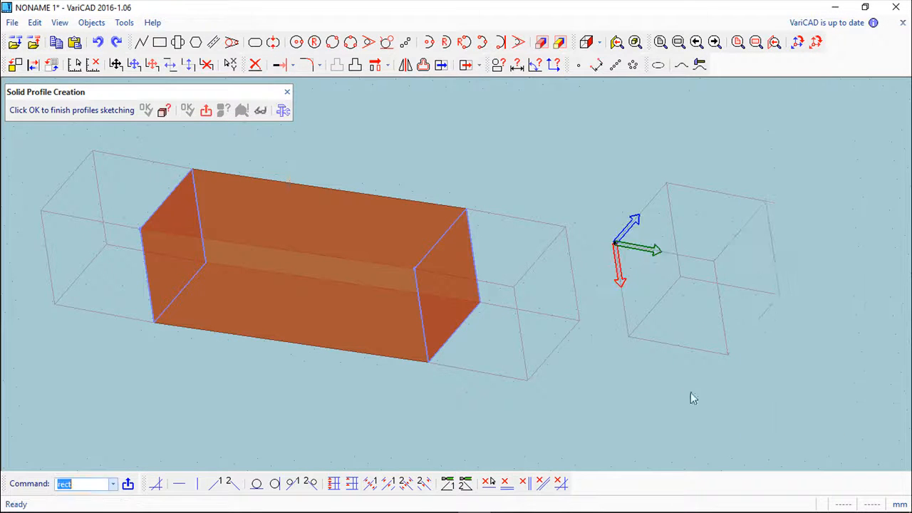
# Step: Draw a rectangular profile between opposite corners of the last box's face nearest the middle box and finish the multiple-profile loft
pyautogui.moveTo(623, 365); pyautogui.dragTo(444, 350, button='middle')
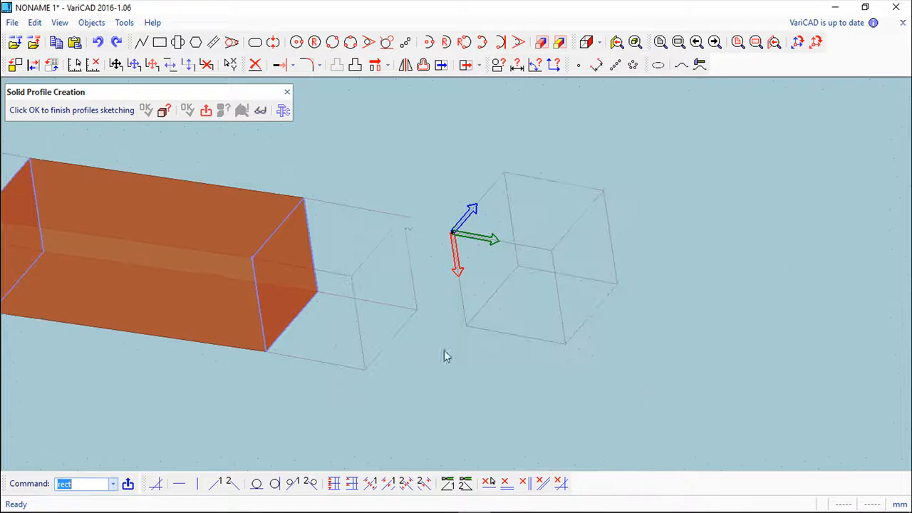
pyautogui.click(159, 42)
pyautogui.click(436, 102)
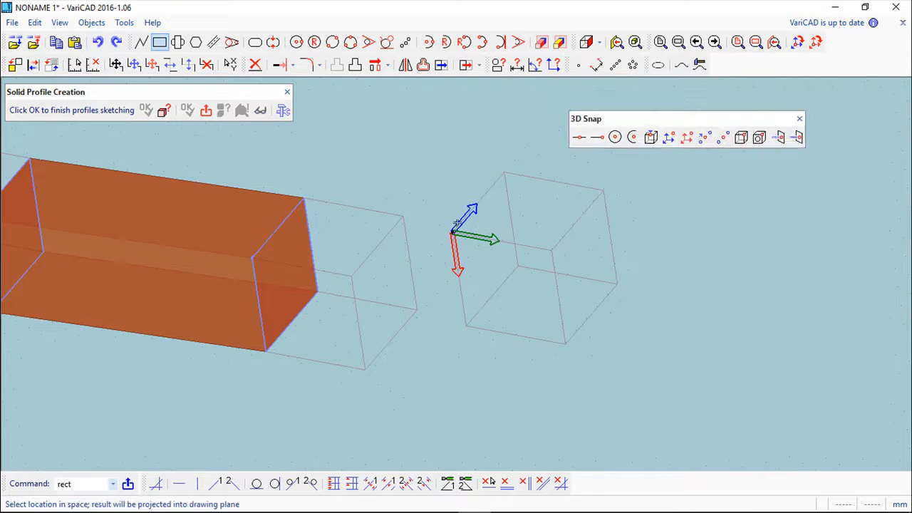
pyautogui.click(453, 231)
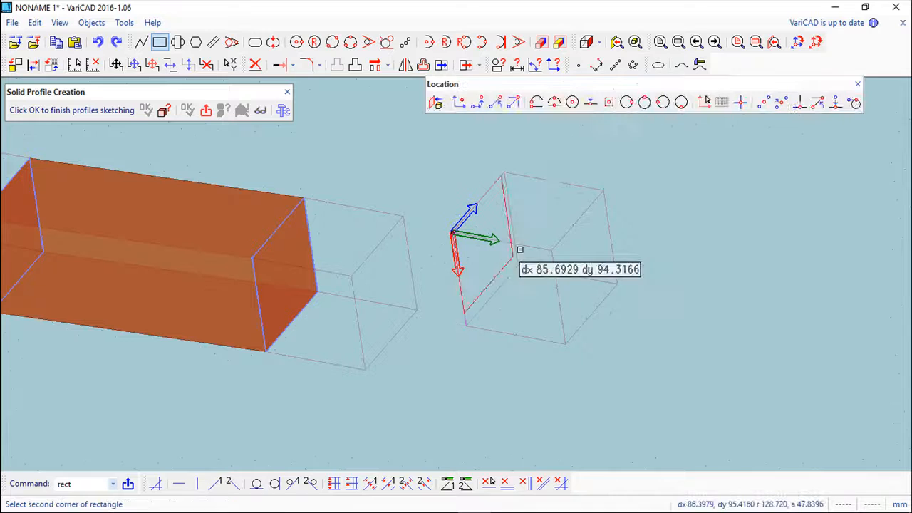
pyautogui.click(455, 124)
pyautogui.click(519, 257)
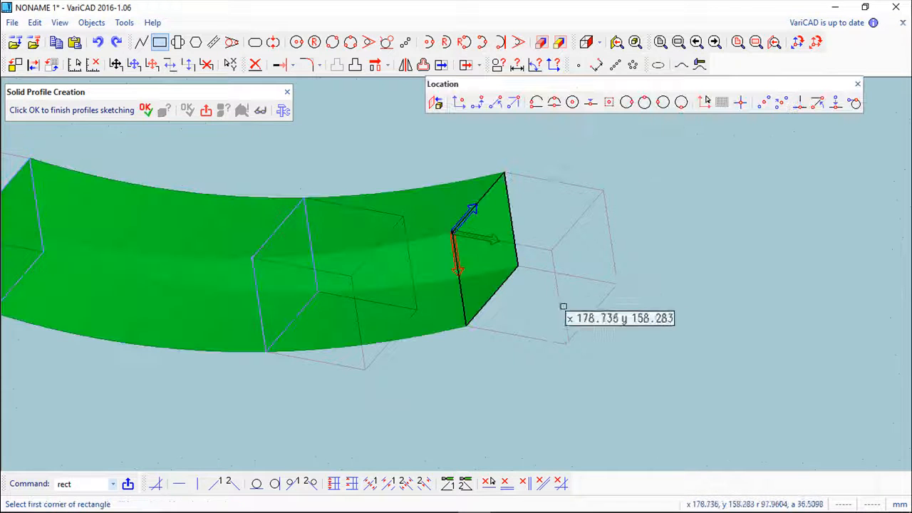
pyautogui.click(146, 110)
pyautogui.moveTo(271, 266); pyautogui.dragTo(248, 268, button='middle')
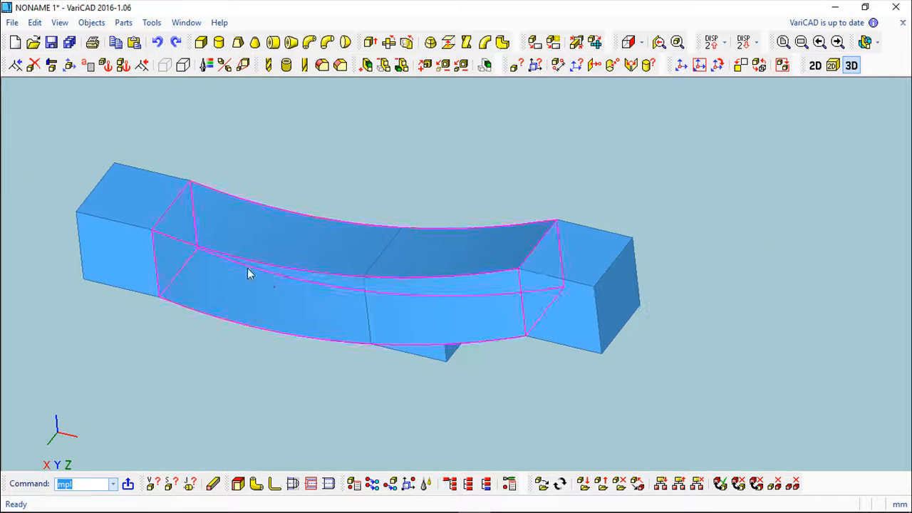
# Step: Delete the curved lofted solid so that only the three boxes are left
pyautogui.click(34, 65)
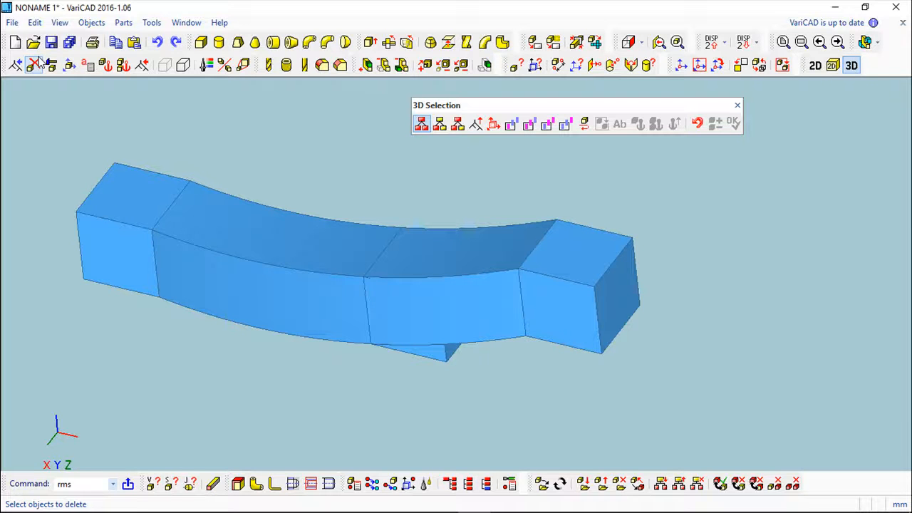
pyautogui.click(224, 217)
pyautogui.rightClick(268, 186)
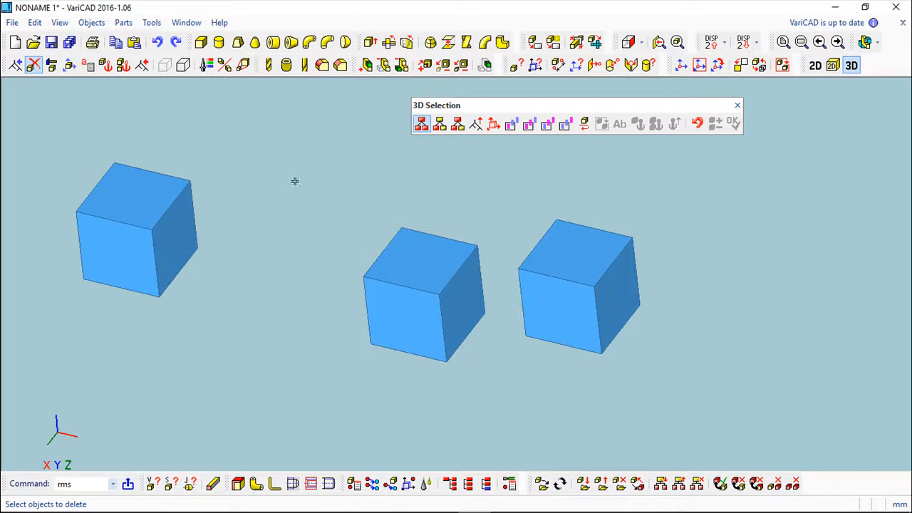
pyautogui.scroll(-2, 292, 181)
pyautogui.moveTo(298, 166); pyautogui.dragTo(340, 195, button='middle')
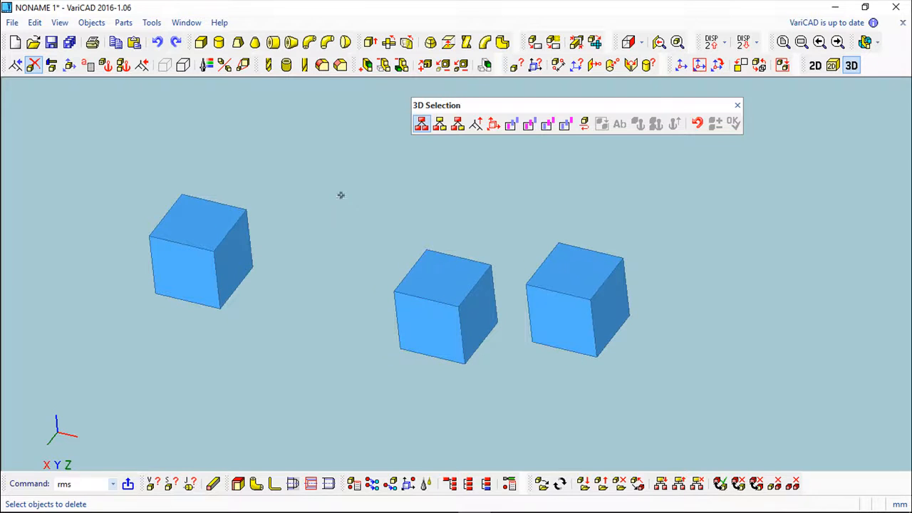
pyautogui.click(737, 106)
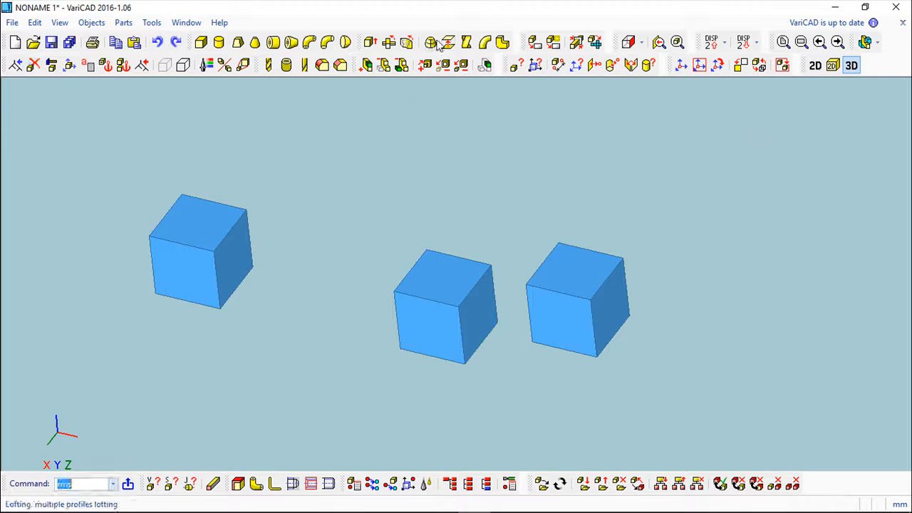
# Step: Start a rotate-and-loft between two planes with the sketching plane selected on the first box's front face
pyautogui.click(485, 46)
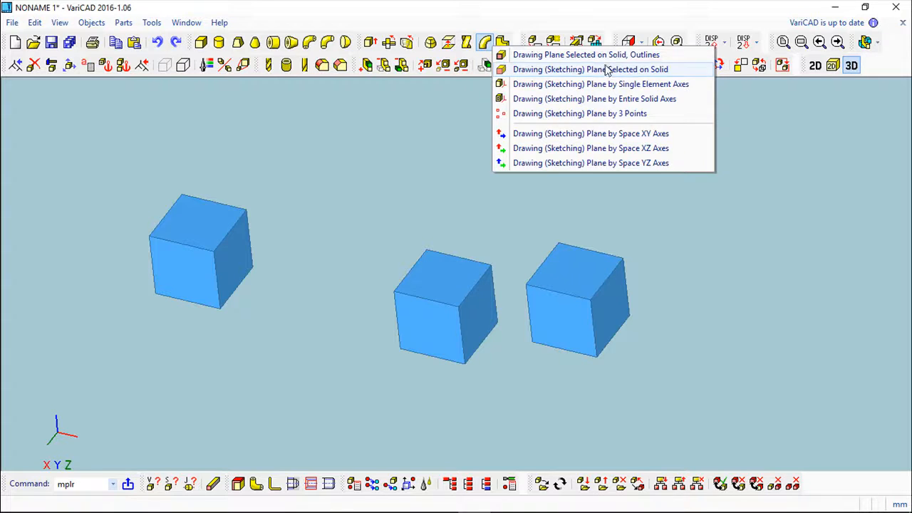
pyautogui.click(606, 70)
pyautogui.moveTo(304, 191); pyautogui.dragTo(373, 183, button='middle')
pyautogui.scroll(5, 329, 209)
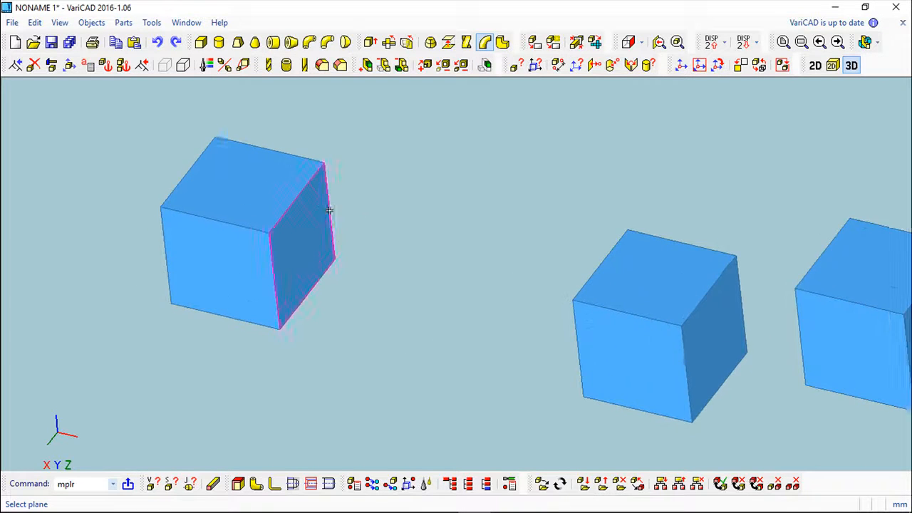
pyautogui.moveTo(318, 240); pyautogui.dragTo(419, 206, button='middle')
pyautogui.click(279, 242)
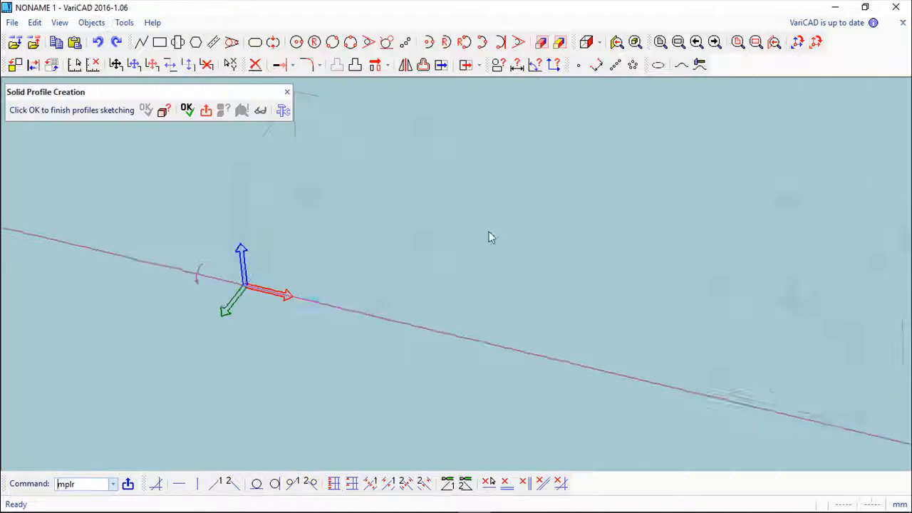
pyautogui.moveTo(460, 176); pyautogui.dragTo(517, 224, button='middle')
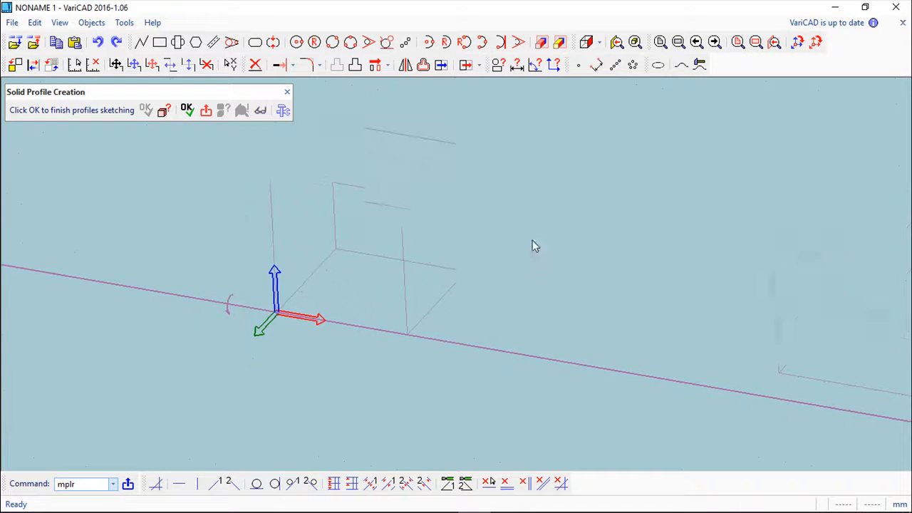
# Step: Draw a circle of radius 50 on the first box's front face, centred at about x 55, y 51
pyautogui.click(315, 42)
pyautogui.click(371, 280)
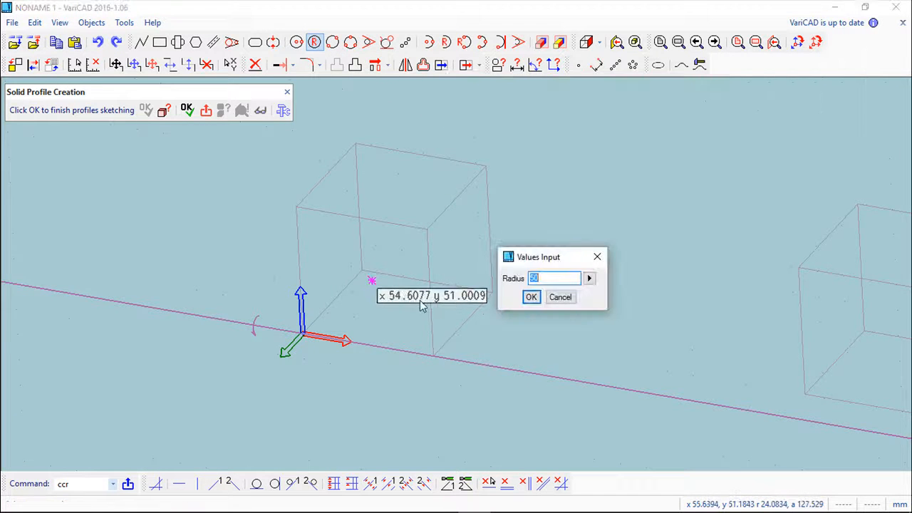
pyautogui.click(530, 297)
pyautogui.scroll(-3, 413, 267)
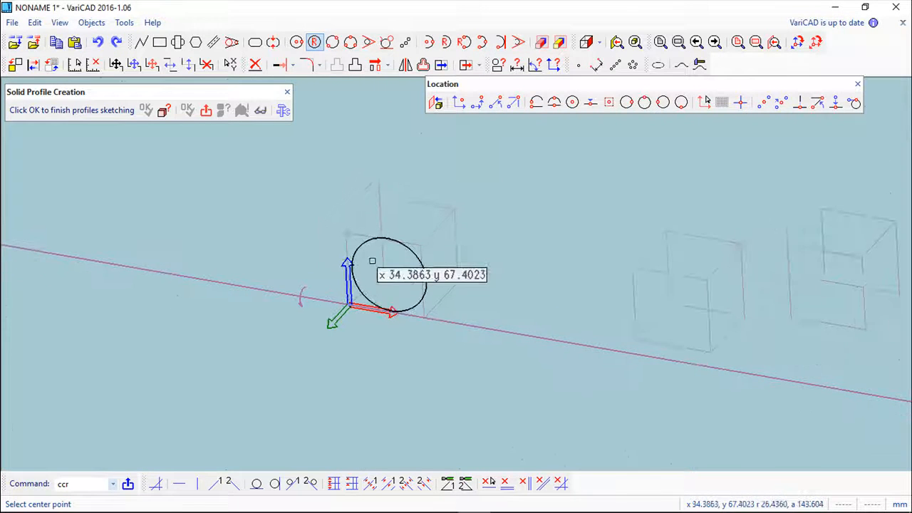
pyautogui.moveTo(306, 352); pyautogui.dragTo(301, 277, button='middle')
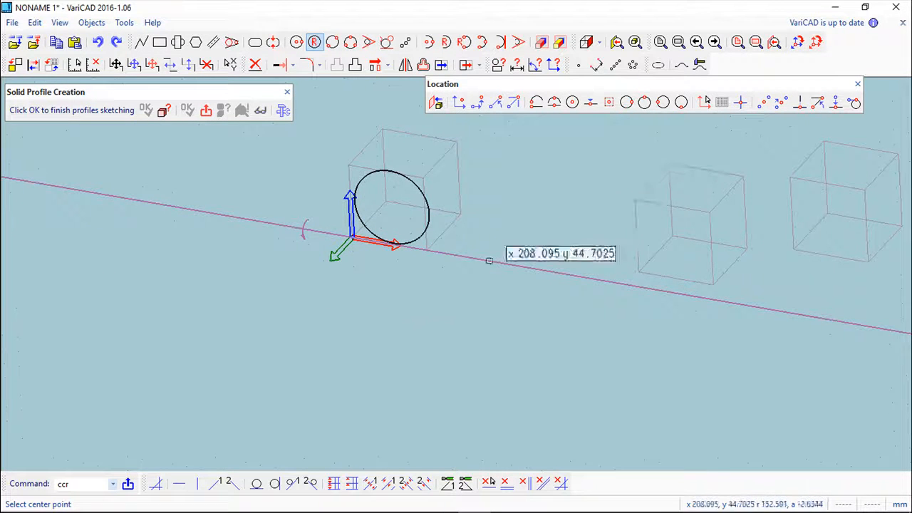
pyautogui.click(857, 86)
# Step: Activate the top drawing plane and draw a circle with a radius of about 66 on it, below the first box
pyautogui.rightClick(391, 332)
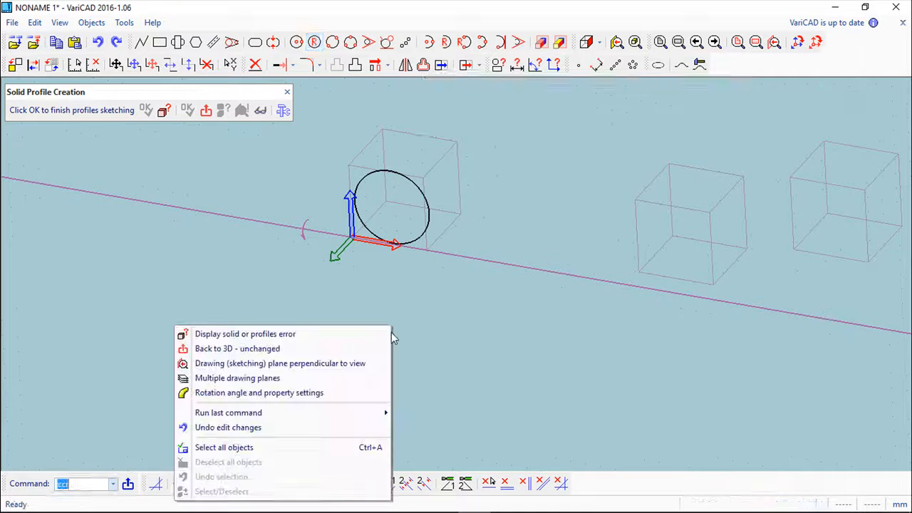
pyautogui.click(223, 378)
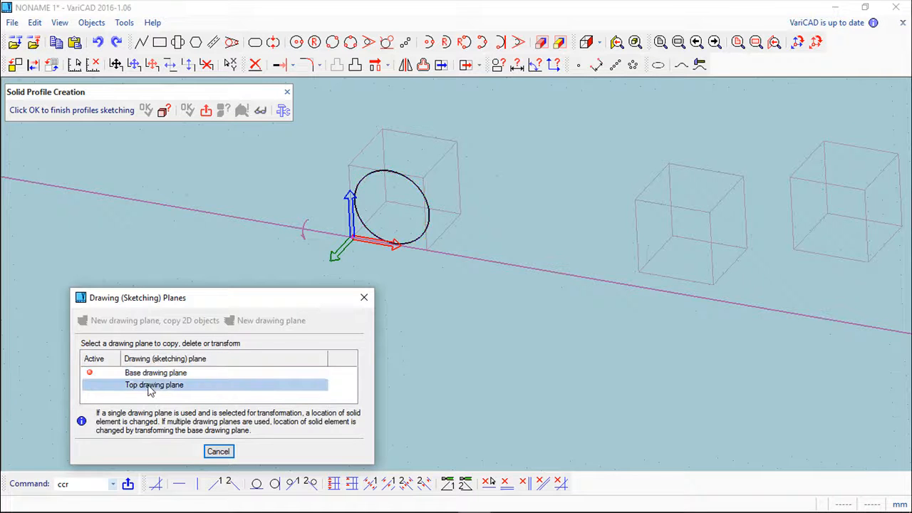
pyautogui.rightClick(151, 391)
pyautogui.click(212, 394)
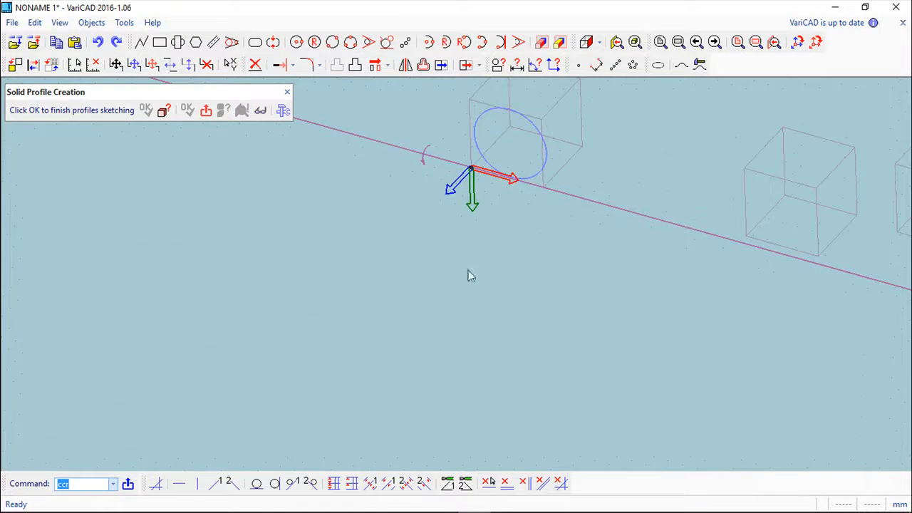
pyautogui.click(296, 42)
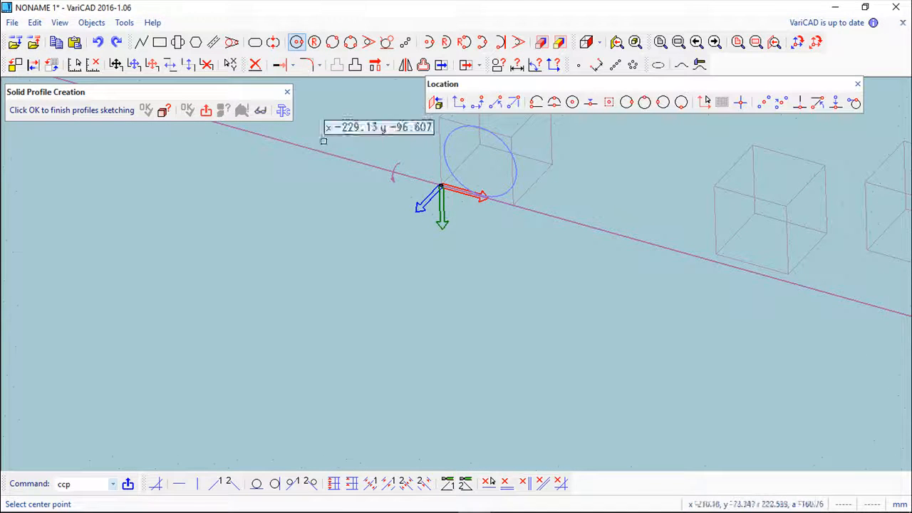
pyautogui.click(451, 335)
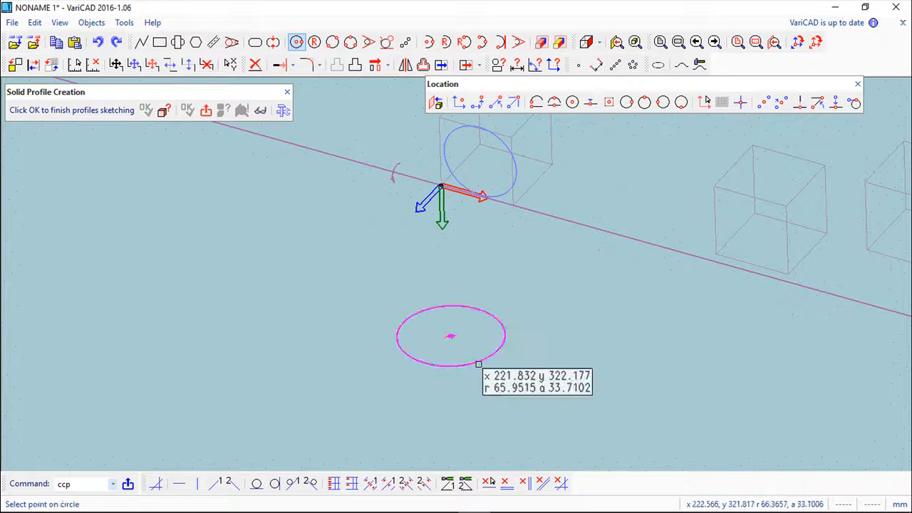
pyautogui.click(478, 363)
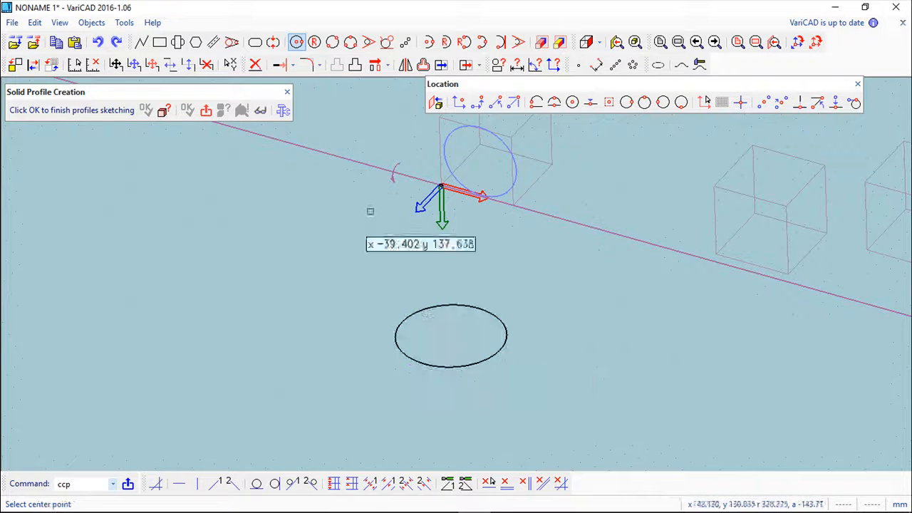
pyautogui.click(858, 84)
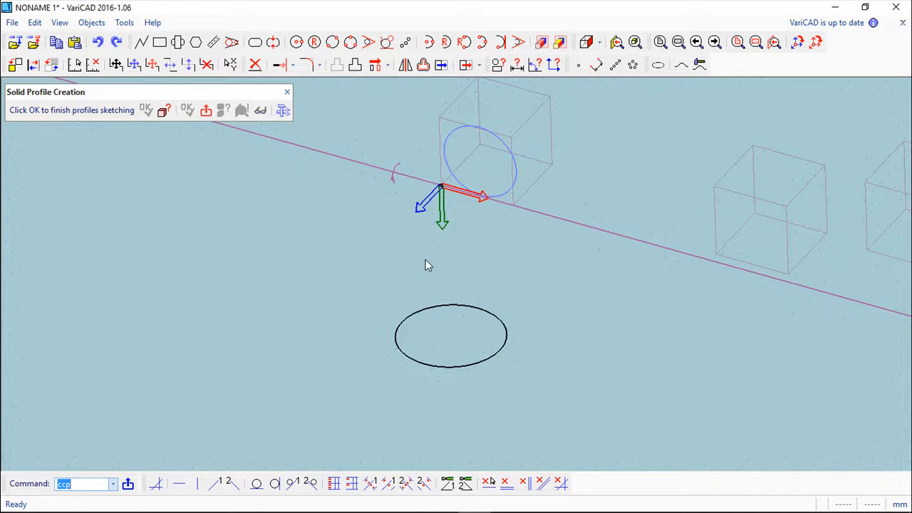
pyautogui.moveTo(425, 265); pyautogui.dragTo(406, 259)
pyautogui.moveTo(468, 370); pyautogui.dragTo(470, 263)
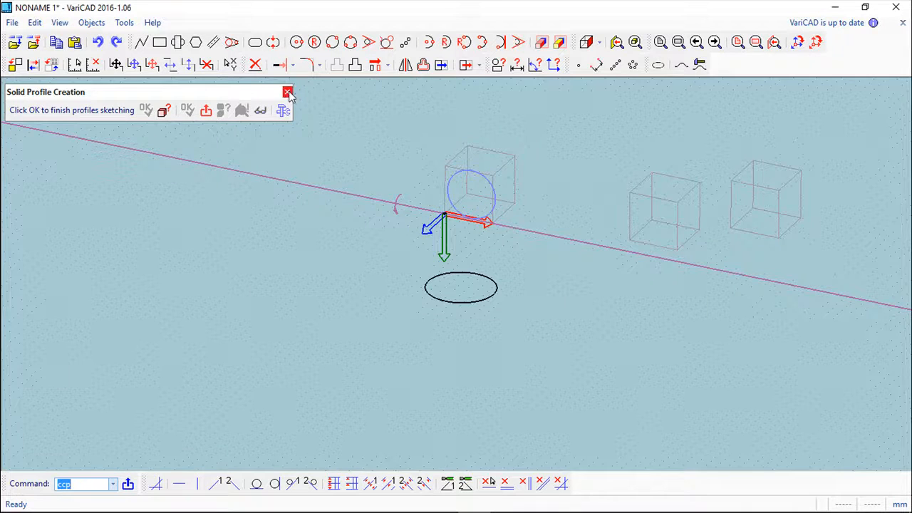
# Step: Discard both circle profiles and return to 3D space without changes
pyautogui.scroll(-1, 349, 266)
pyautogui.scroll(4, 348, 267)
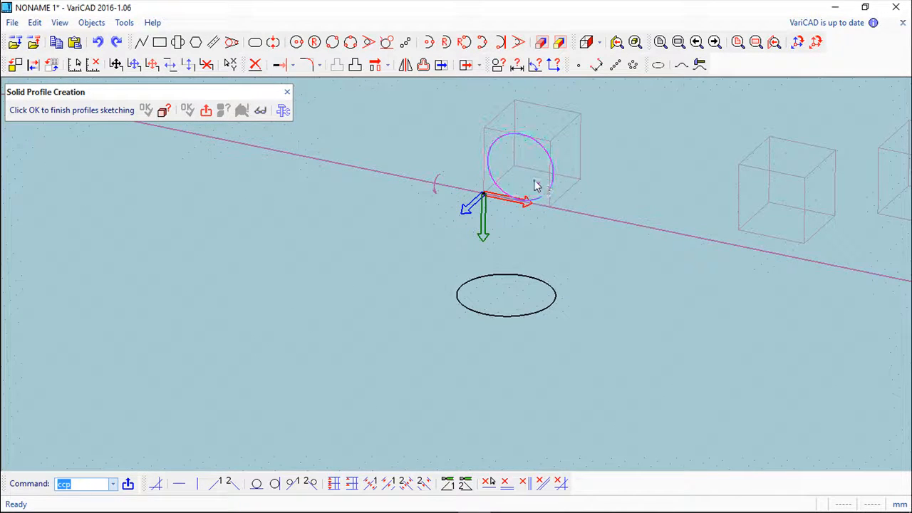
pyautogui.click(287, 94)
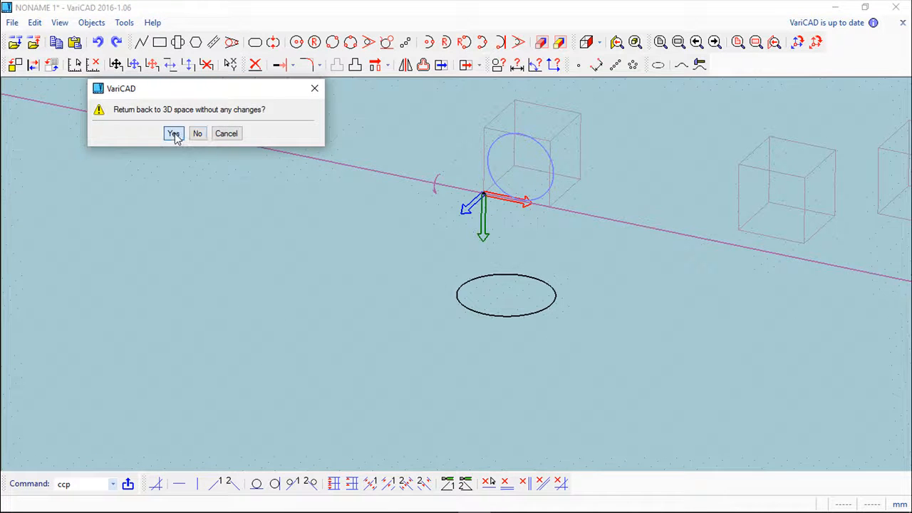
pyautogui.click(174, 133)
# Step: Start a new rotate-and-loft between two planes with the sketching plane on the first box's front face
pyautogui.scroll(-2, 486, 270)
pyautogui.scroll(2, 429, 276)
pyautogui.moveTo(505, 161); pyautogui.dragTo(452, 249, button='middle')
pyautogui.moveTo(484, 291); pyautogui.dragTo(451, 288, button='middle')
pyautogui.scroll(2, 451, 287)
pyautogui.moveTo(465, 252); pyautogui.dragTo(492, 215, button='middle')
pyautogui.click(486, 43)
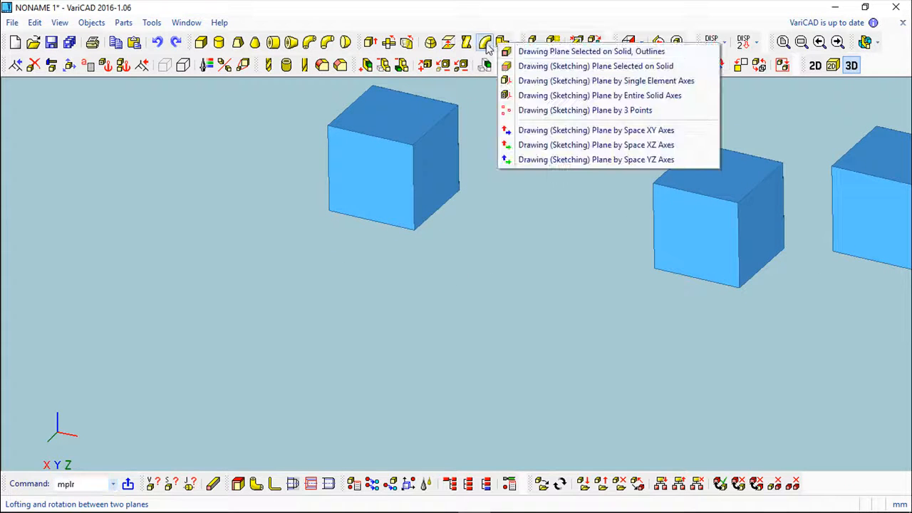
pyautogui.click(549, 66)
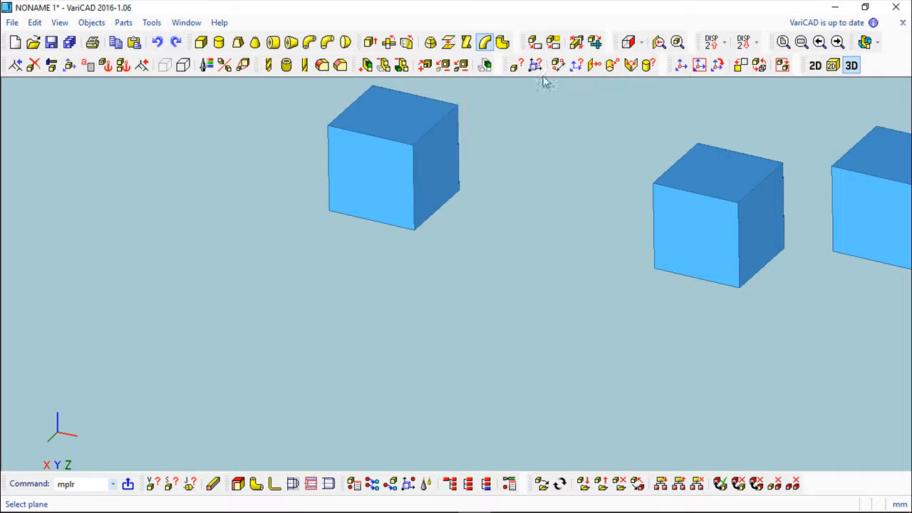
pyautogui.click(369, 163)
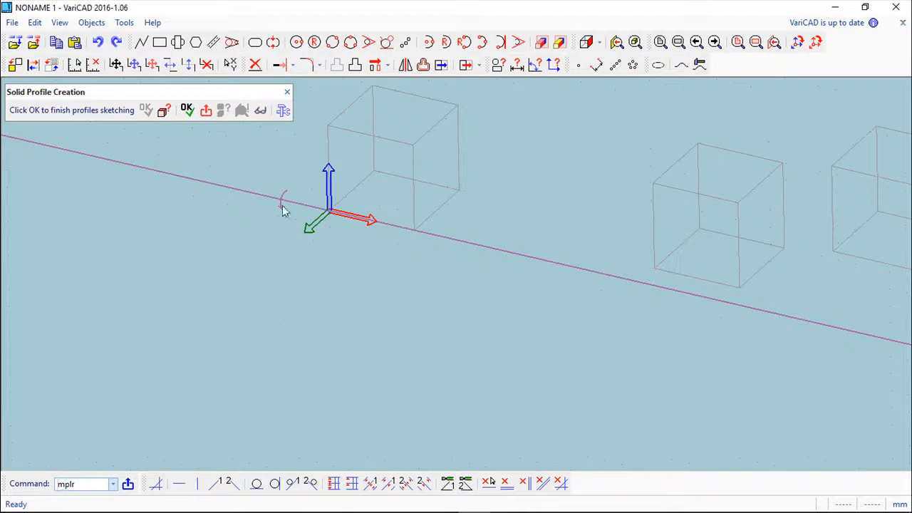
pyautogui.moveTo(297, 201); pyautogui.dragTo(257, 324, button='middle')
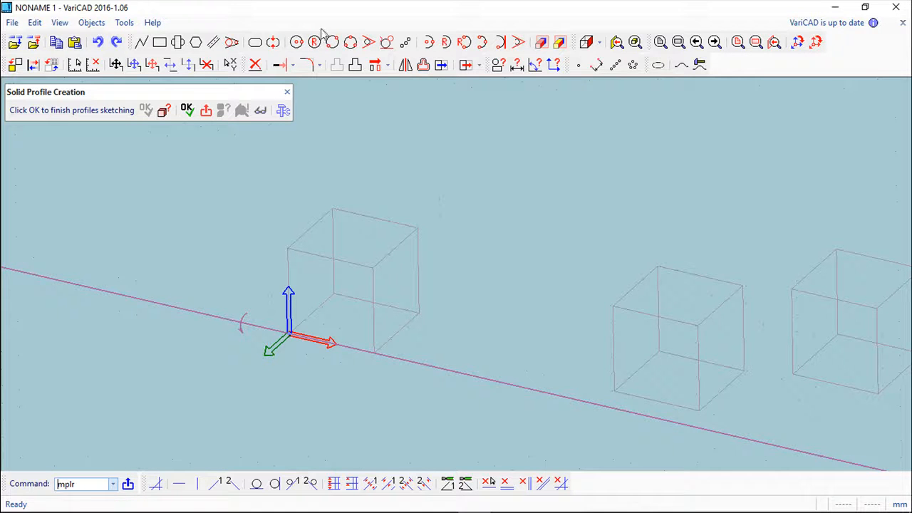
pyautogui.moveTo(490, 219); pyautogui.dragTo(513, 119, button='middle')
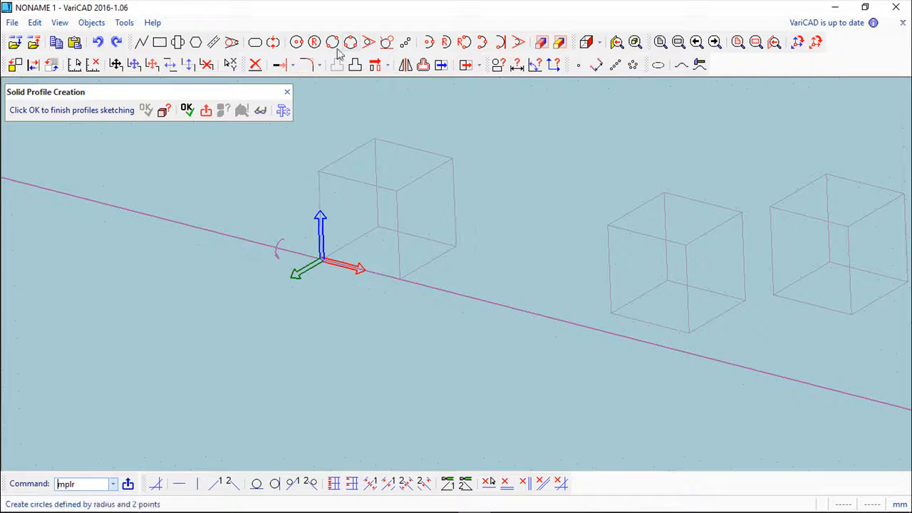
# Step: Draw a circle by centre and radius on the base drawing plane, centred at about x 109, y 148
pyautogui.click(314, 42)
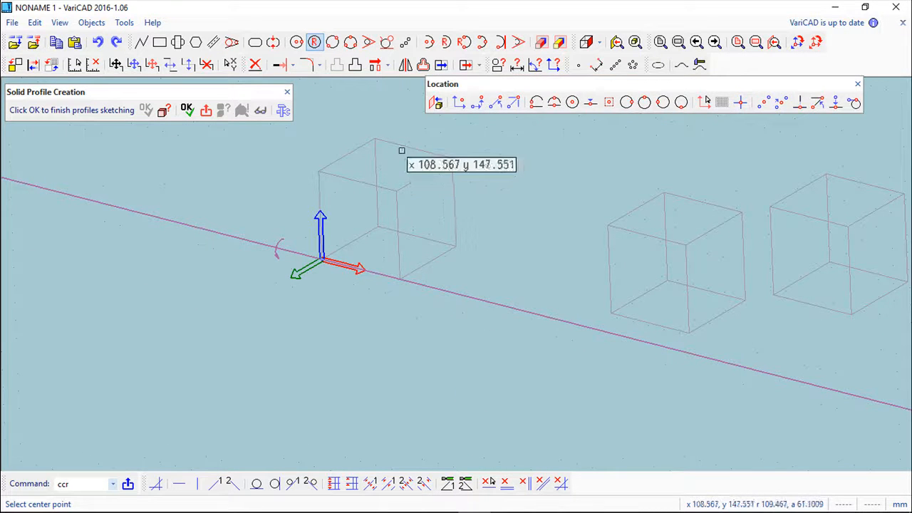
pyautogui.click(401, 148)
pyautogui.click(558, 169)
pyautogui.moveTo(472, 238); pyautogui.dragTo(506, 236, button='middle')
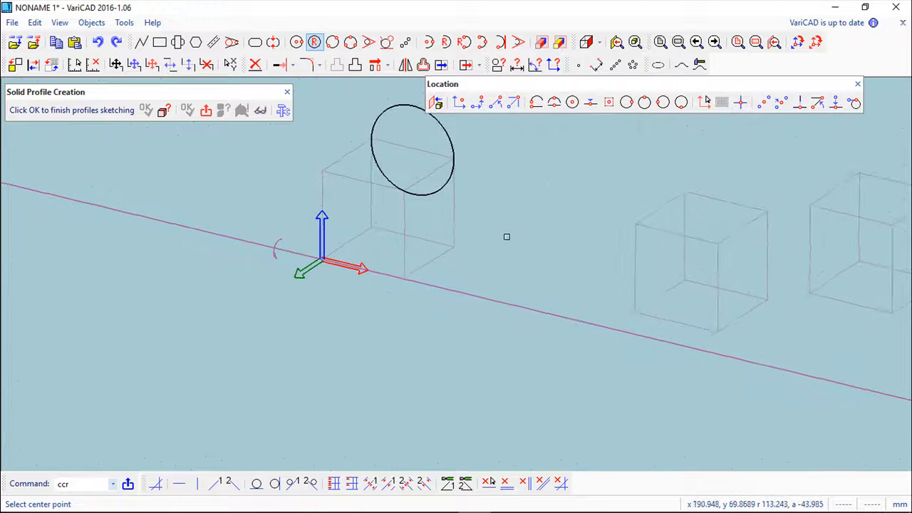
# Step: Activate the top drawing plane and draw a circle with radius 50 on it, centred at about x 74, y 196
pyautogui.click(857, 85)
pyautogui.rightClick(228, 190)
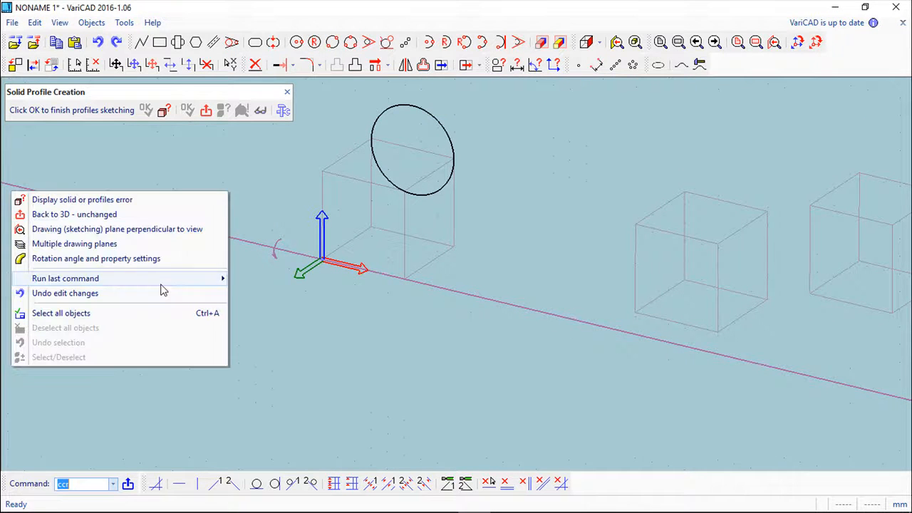
pyautogui.click(78, 244)
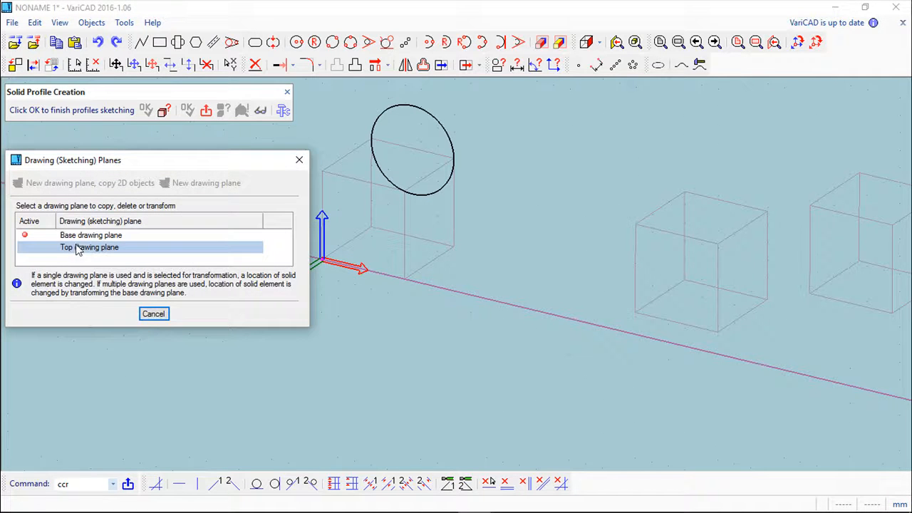
pyautogui.rightClick(91, 248)
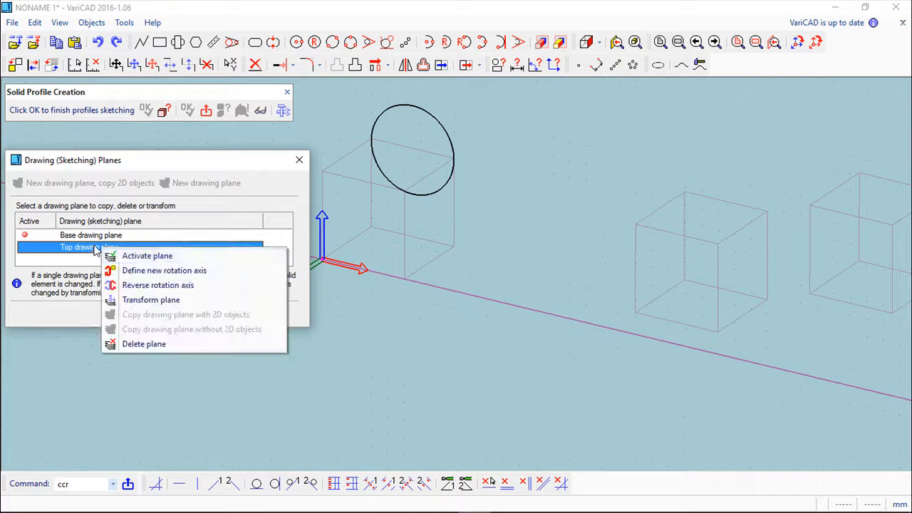
pyautogui.click(151, 258)
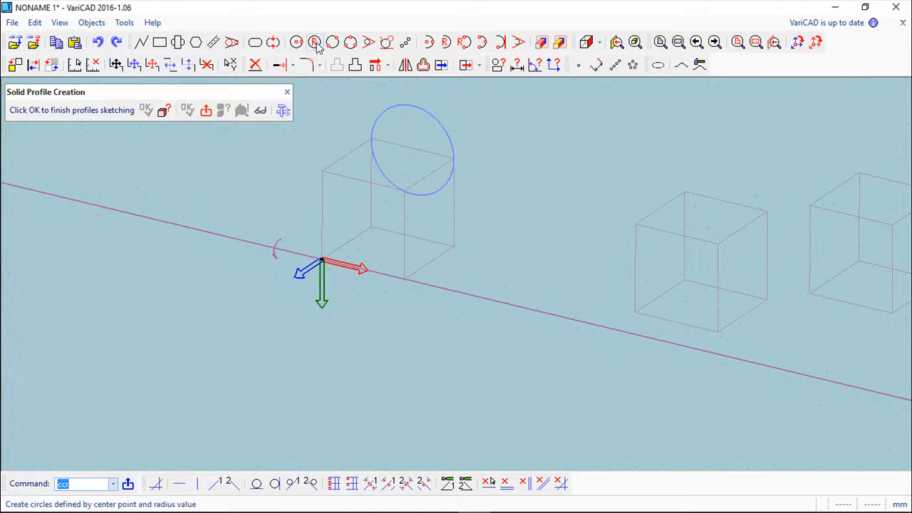
pyautogui.click(313, 42)
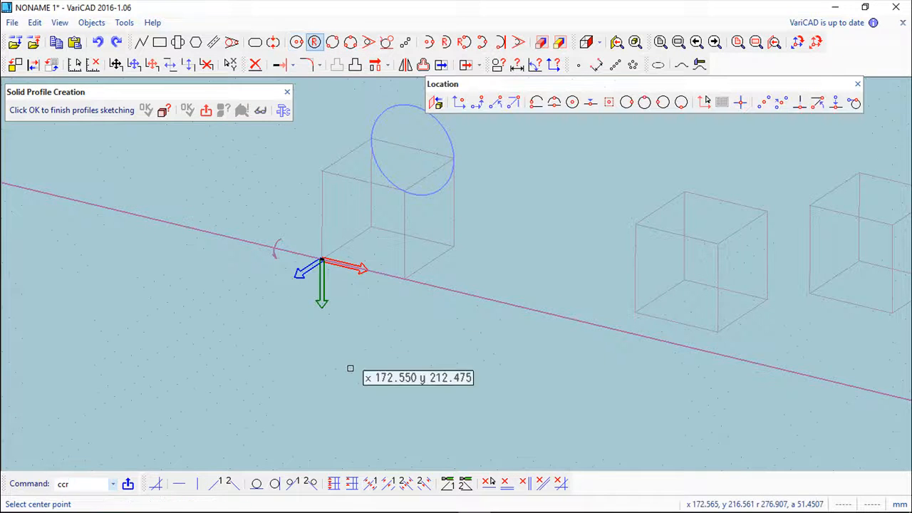
pyautogui.click(285, 338)
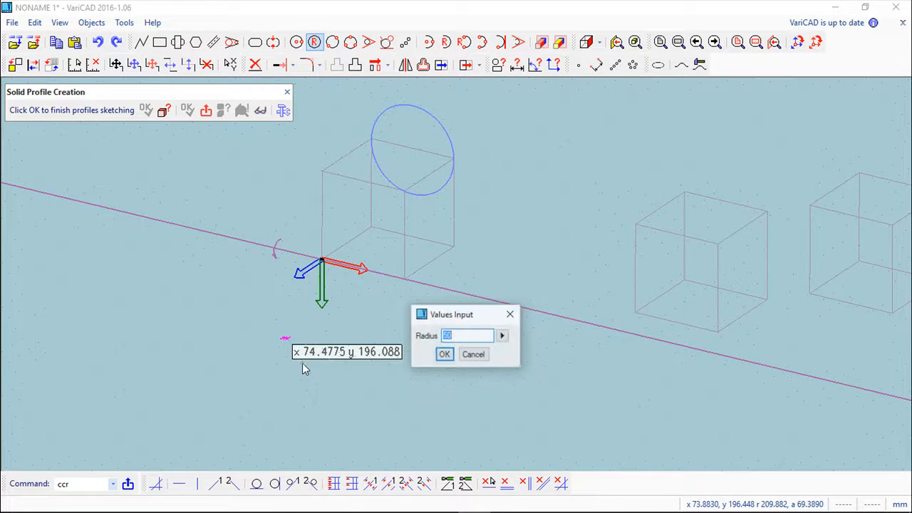
pyautogui.click(443, 354)
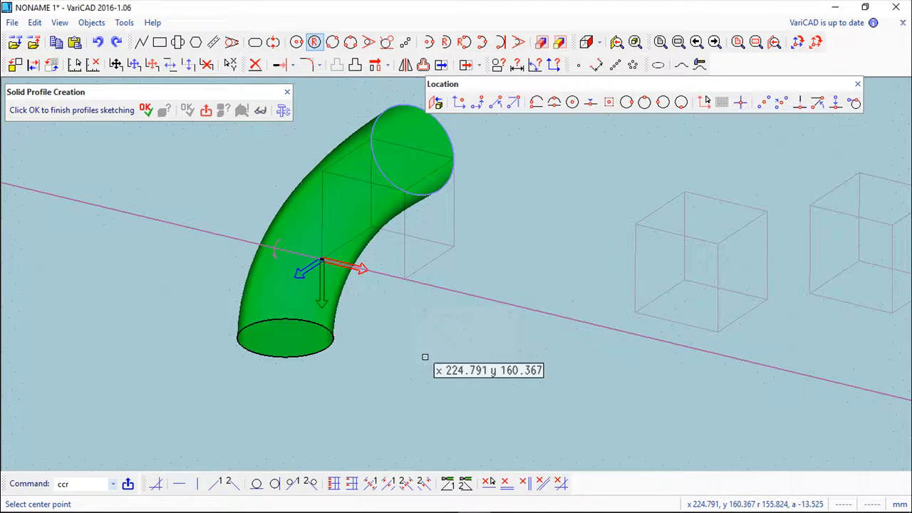
pyautogui.click(857, 83)
# Step: Finish the combined rotation and loft between the two circles with a 90-degree rotation angle and smooth profile change
pyautogui.click(145, 109)
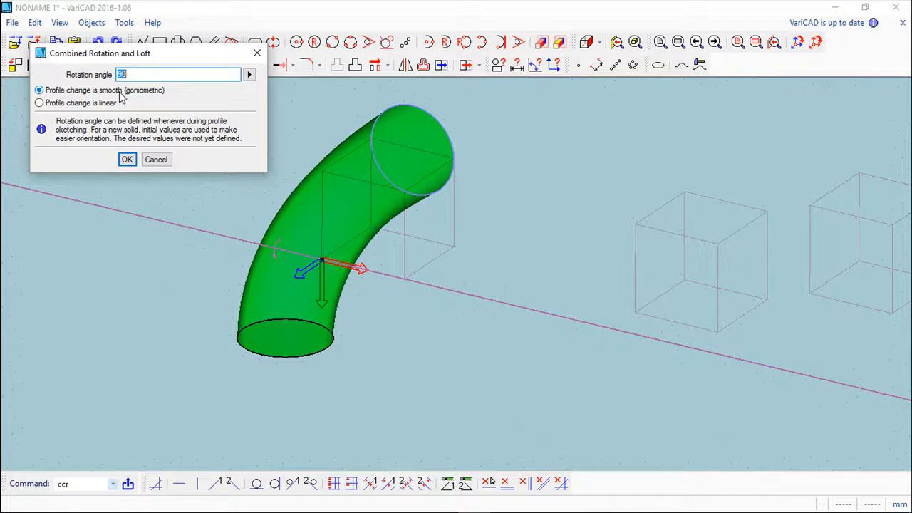
pyautogui.click(127, 160)
pyautogui.moveTo(442, 345)
pyautogui.mouseDown(button='middle')
pyautogui.moveTo(256, 347)
pyautogui.moveTo(250, 267)
pyautogui.moveTo(387, 307)
pyautogui.moveTo(628, 278)
pyautogui.moveTo(643, 265)
pyautogui.moveTo(529, 279)
pyautogui.moveTo(373, 264)
pyautogui.moveTo(425, 391)
pyautogui.moveTo(397, 354)
pyautogui.moveTo(478, 291)
pyautogui.moveTo(361, 325)
pyautogui.moveTo(311, 360)
pyautogui.moveTo(317, 336)
pyautogui.moveTo(220, 356)
pyautogui.mouseUp(button='middle')
pyautogui.moveTo(297, 335); pyautogui.dragTo(330, 330, button='middle')
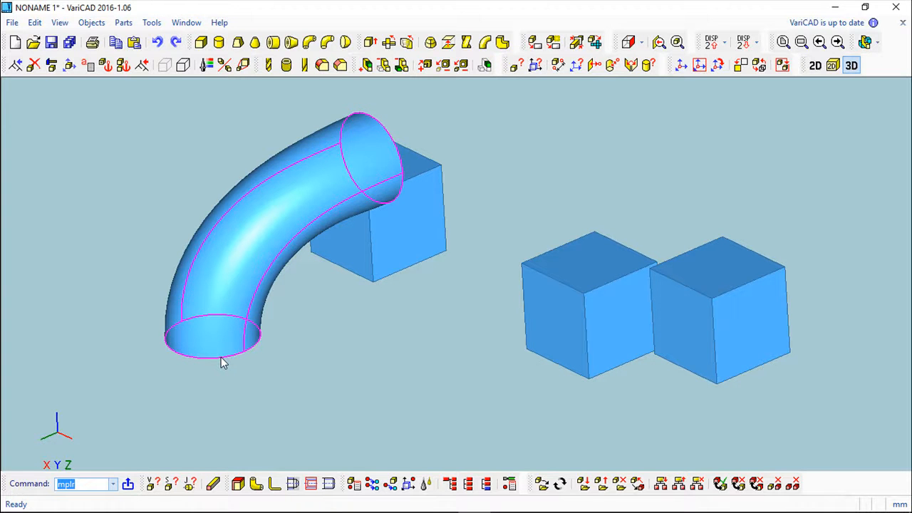
pyautogui.moveTo(481, 249); pyautogui.dragTo(510, 243, button='middle')
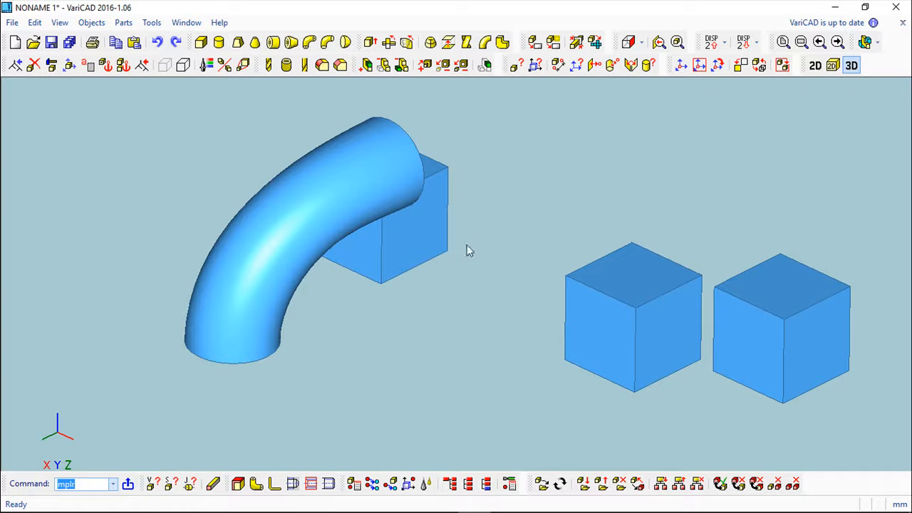
# Step: Delete the curved pipe solid at the first box
pyautogui.click(34, 65)
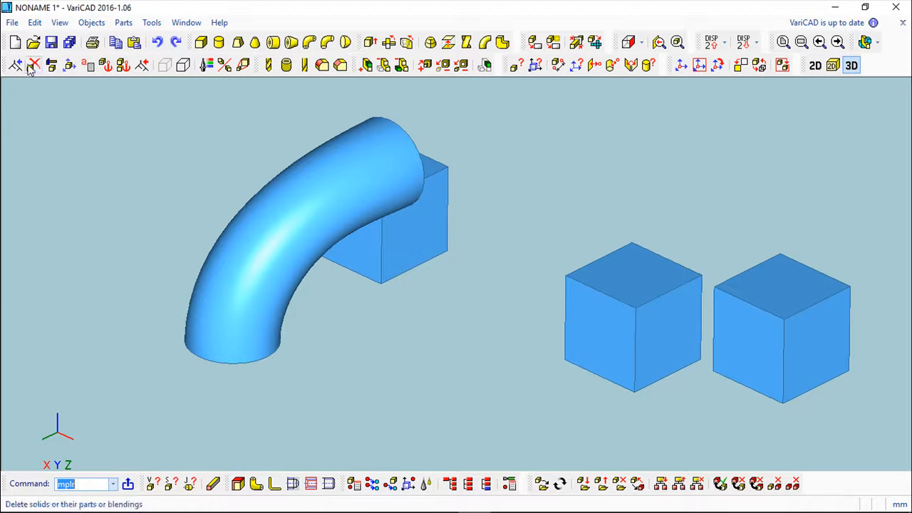
pyautogui.click(264, 178)
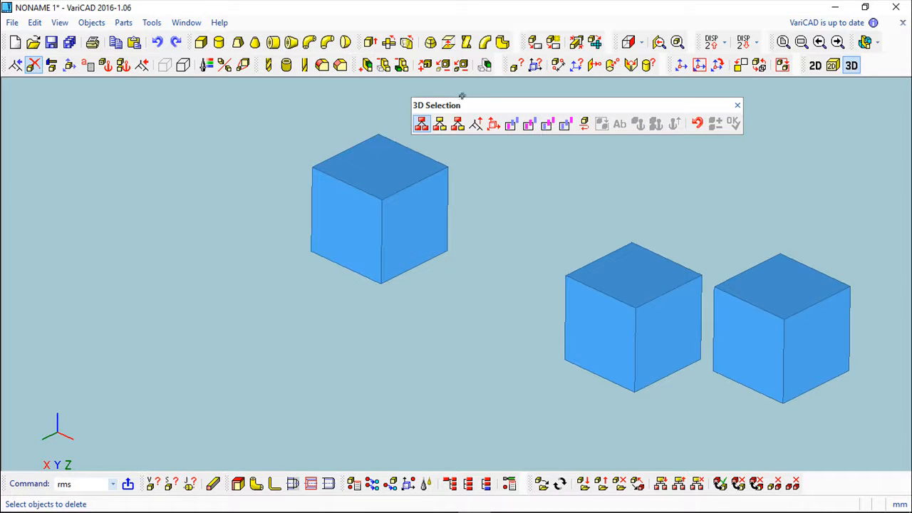
pyautogui.click(737, 105)
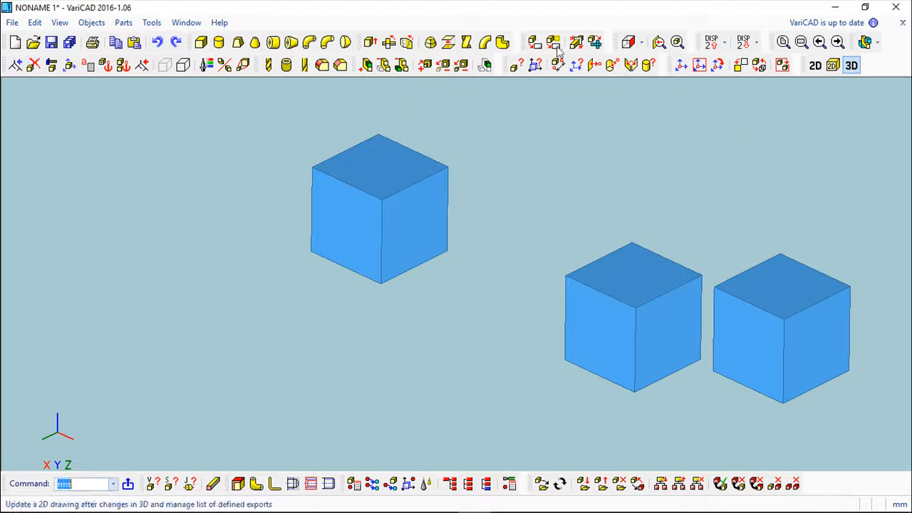
# Step: Go to the 2D drawing area for the helix profile and delete the existing three-line open outline
pyautogui.click(467, 43)
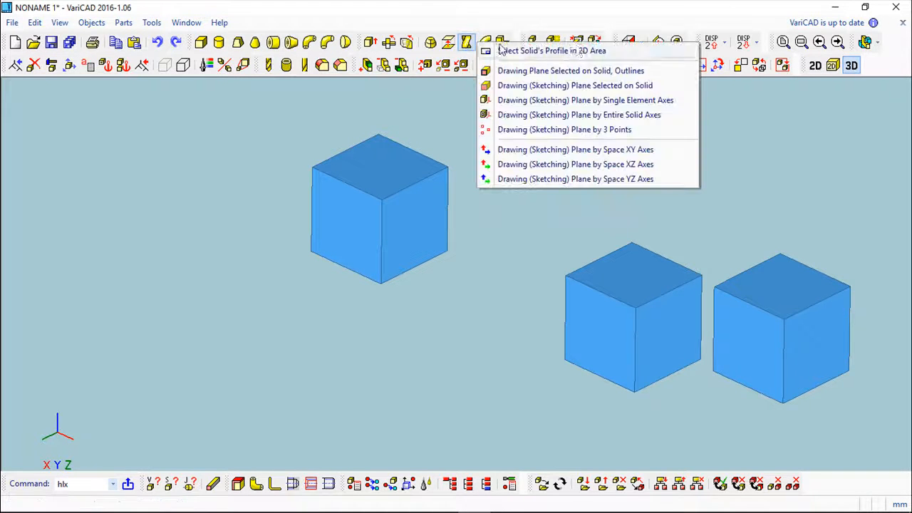
pyautogui.click(816, 66)
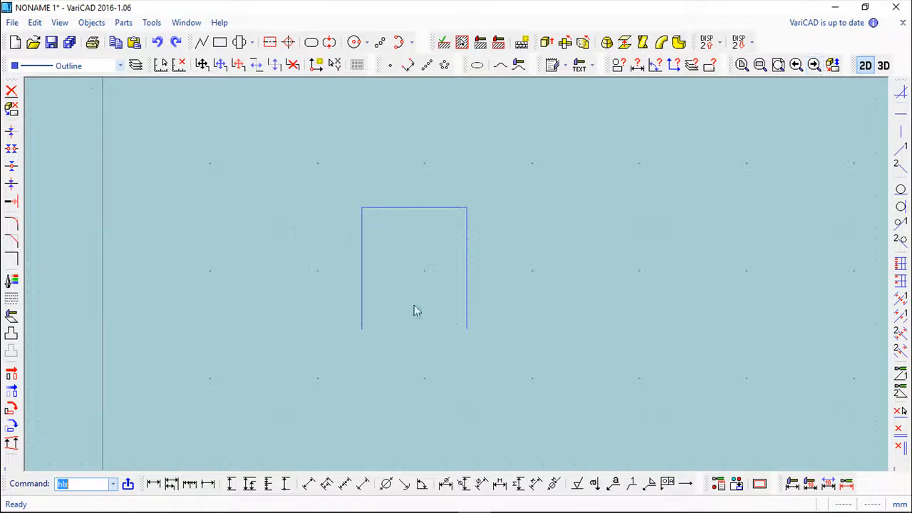
pyautogui.click(12, 90)
pyautogui.moveTo(306, 185); pyautogui.dragTo(527, 381)
pyautogui.press('Return')
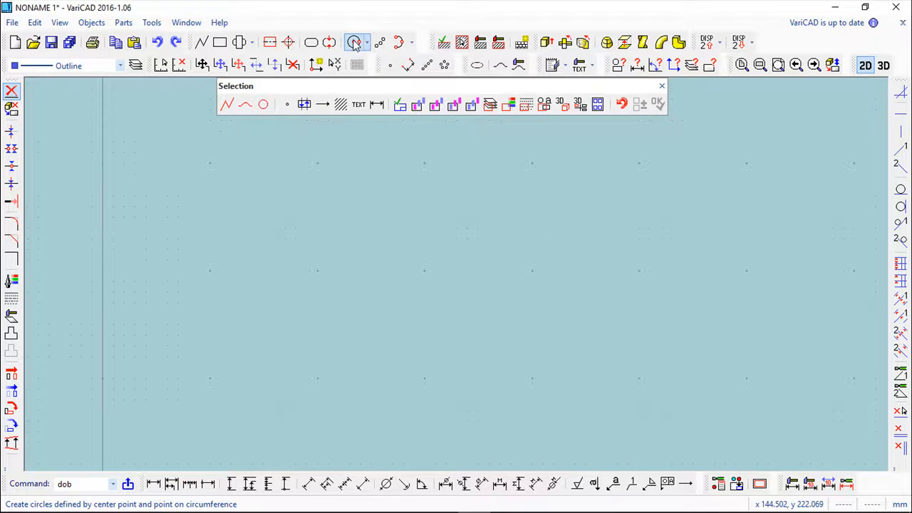
# Step: Draw a circle with a radius of about 5, centred at about x 150, y 150
pyautogui.click(354, 44)
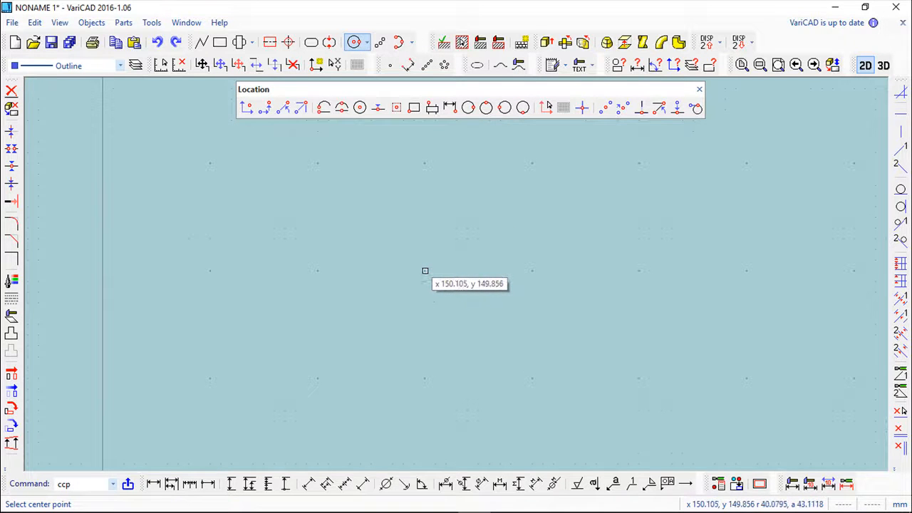
pyautogui.click(424, 270)
pyautogui.scroll(3, 435, 295)
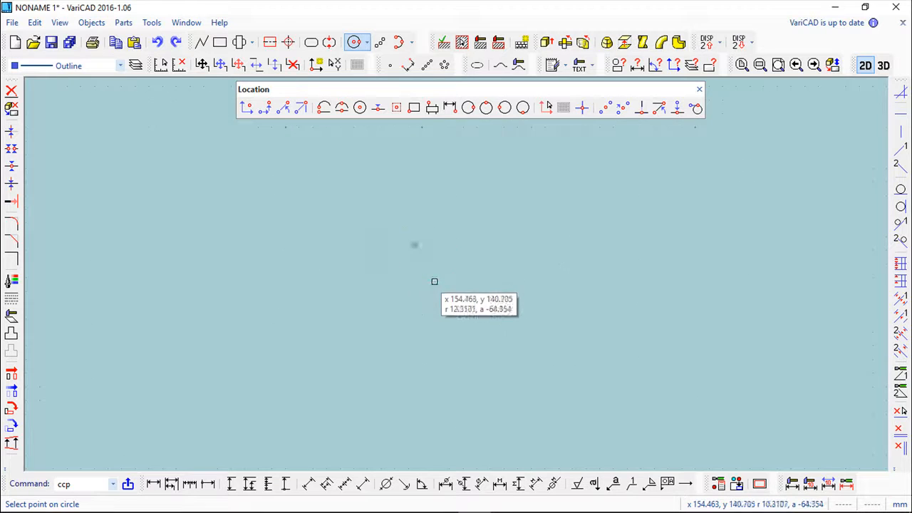
pyautogui.click(438, 231)
pyautogui.scroll(-3, 497, 251)
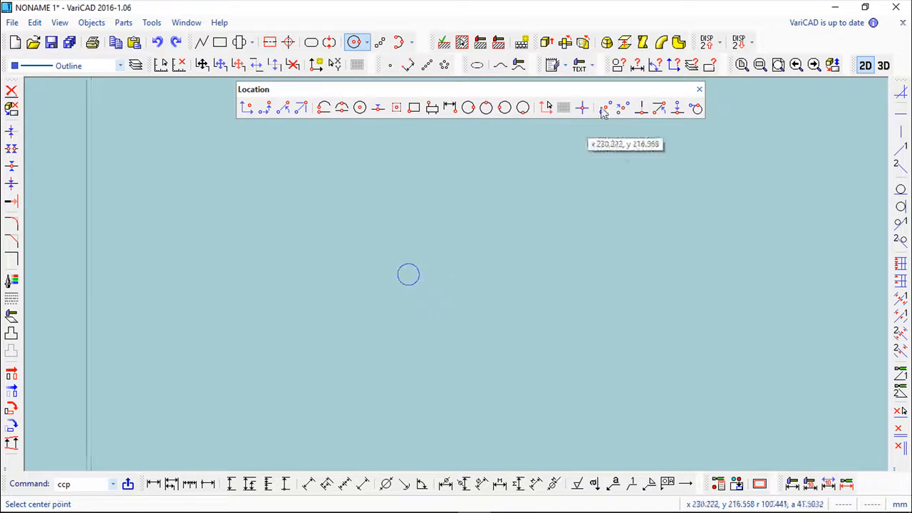
# Step: Create a normal-section helix from the circle with height 100, rotation angle 3600 and coiling radius 50, inserted at the circle's centre
pyautogui.click(643, 42)
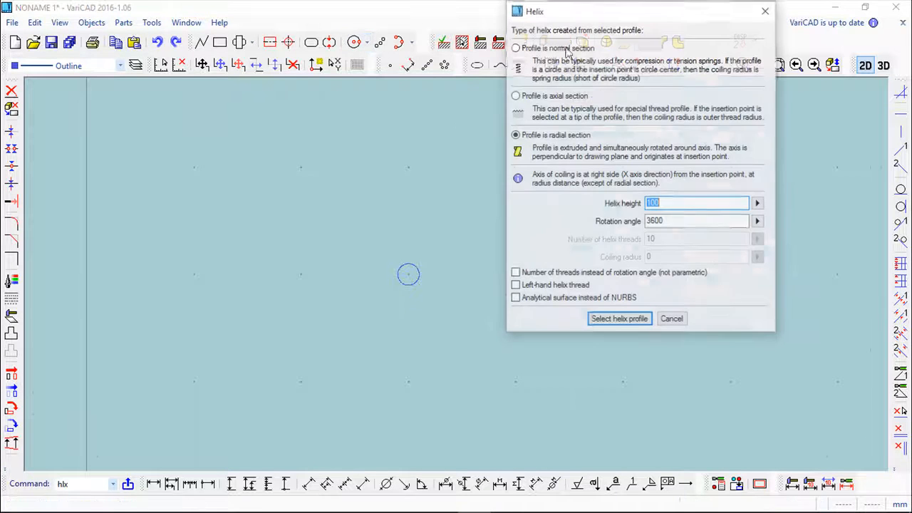
pyautogui.click(514, 47)
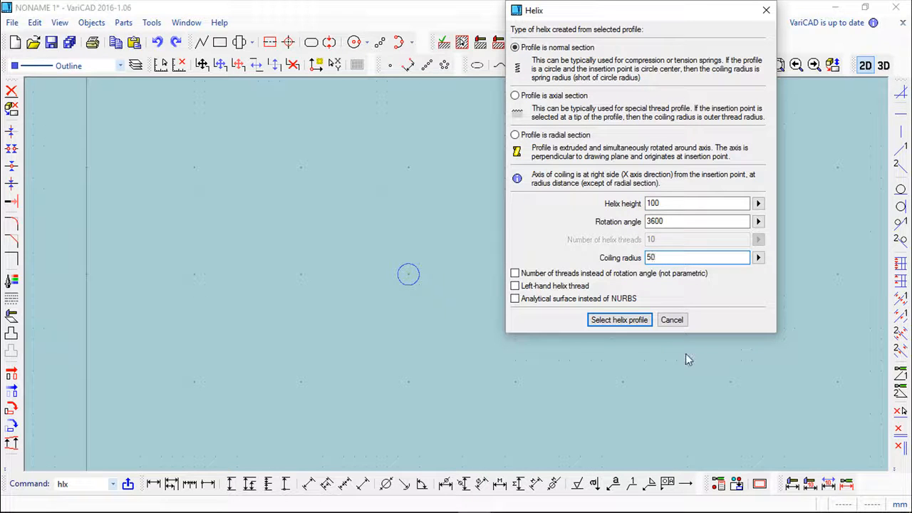
pyautogui.click(617, 320)
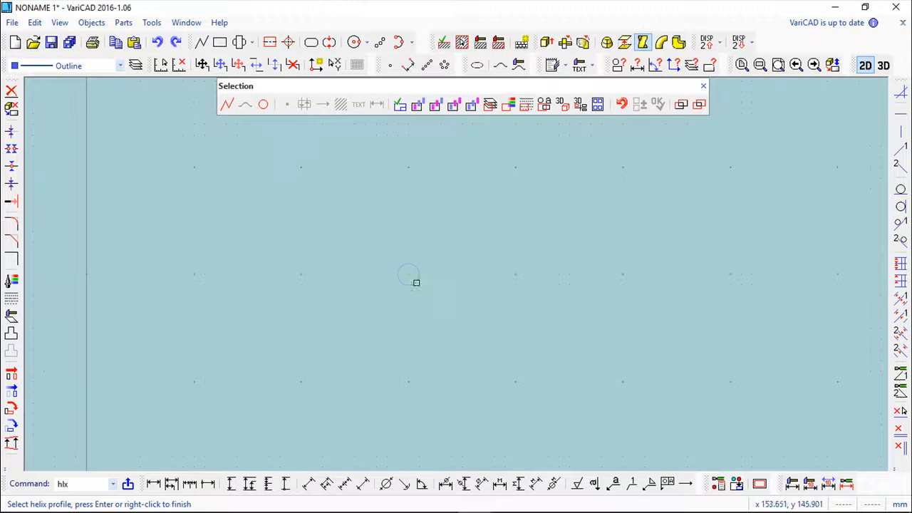
pyautogui.rightClick(468, 303)
pyautogui.click(407, 274)
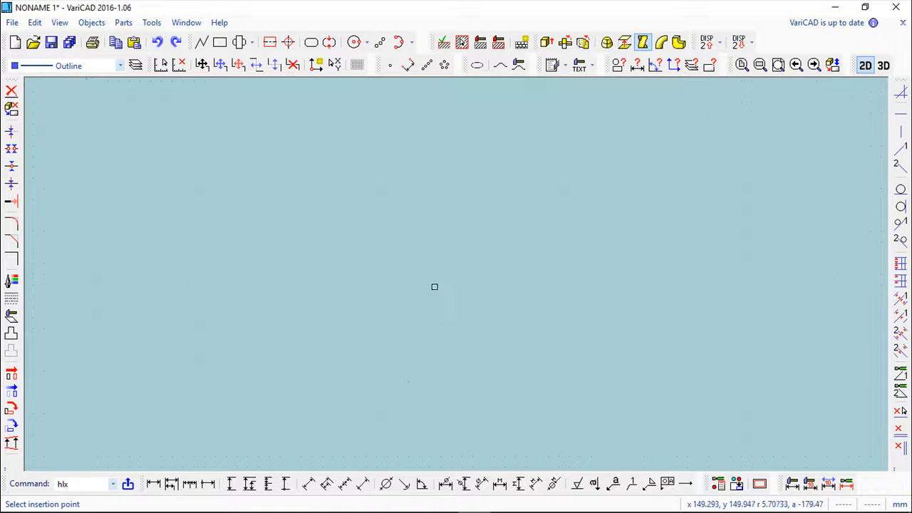
pyautogui.click(796, 446)
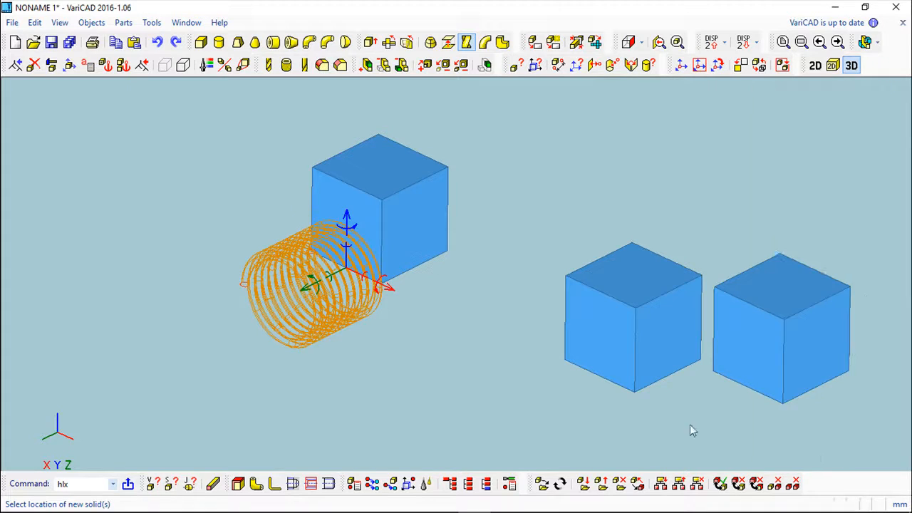
pyautogui.moveTo(433, 391); pyautogui.dragTo(483, 217)
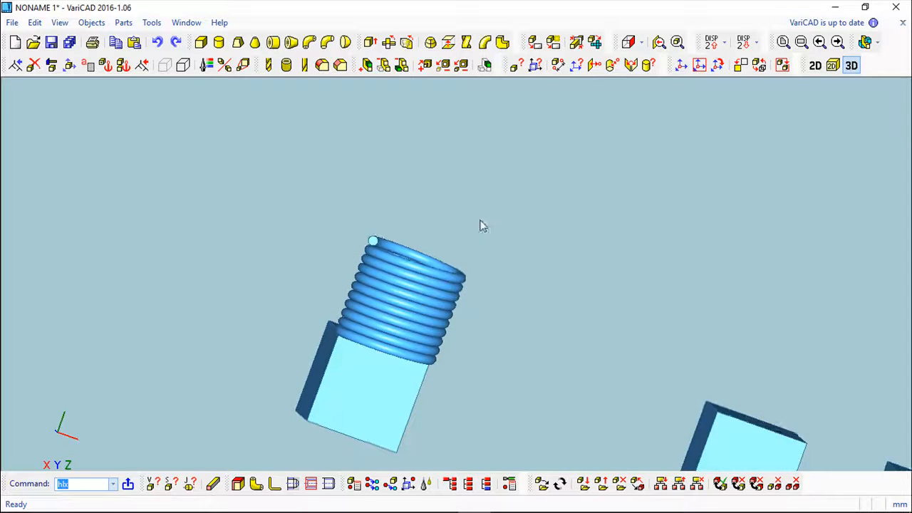
# Step: Delete the two boxes standing apart from the spring and return to the 2D drawing area
pyautogui.scroll(5, 448, 285)
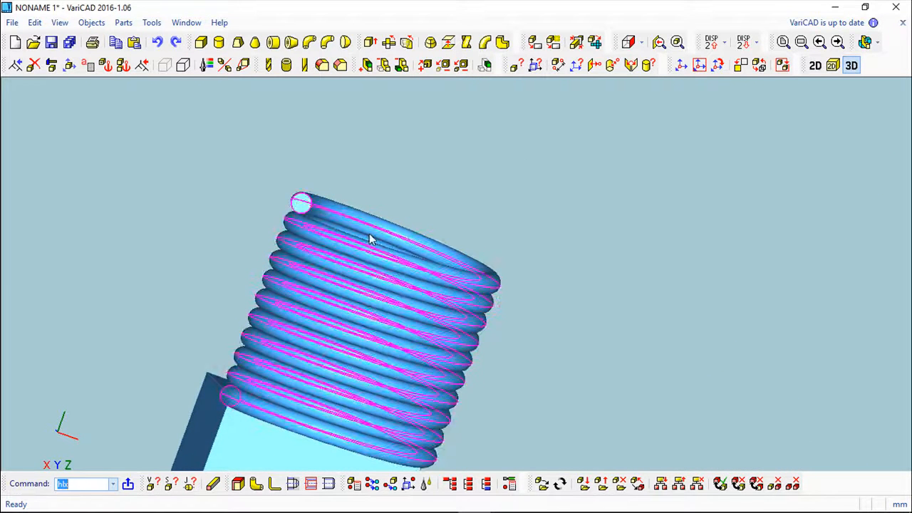
pyautogui.scroll(-3, 434, 263)
pyautogui.moveTo(444, 250); pyautogui.dragTo(444, 337, button='middle')
pyautogui.scroll(-1, 444, 338)
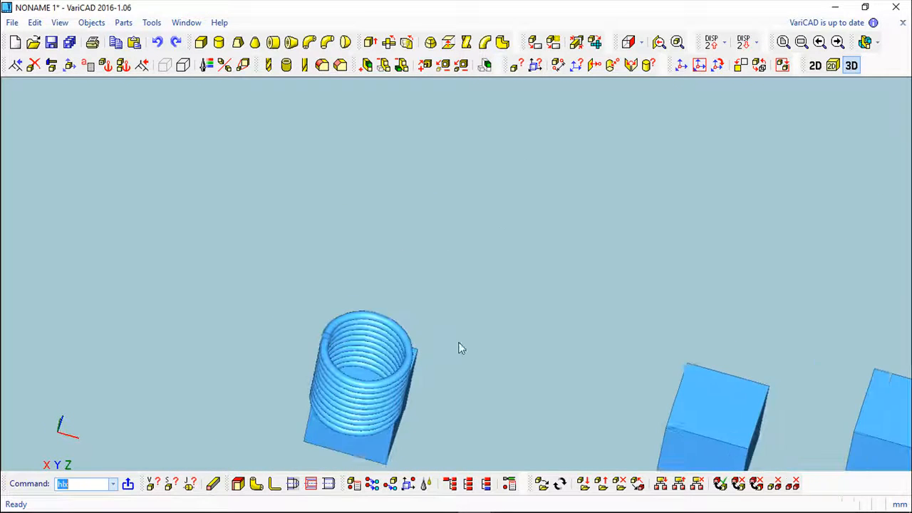
pyautogui.scroll(-2, 445, 343)
pyautogui.click(33, 64)
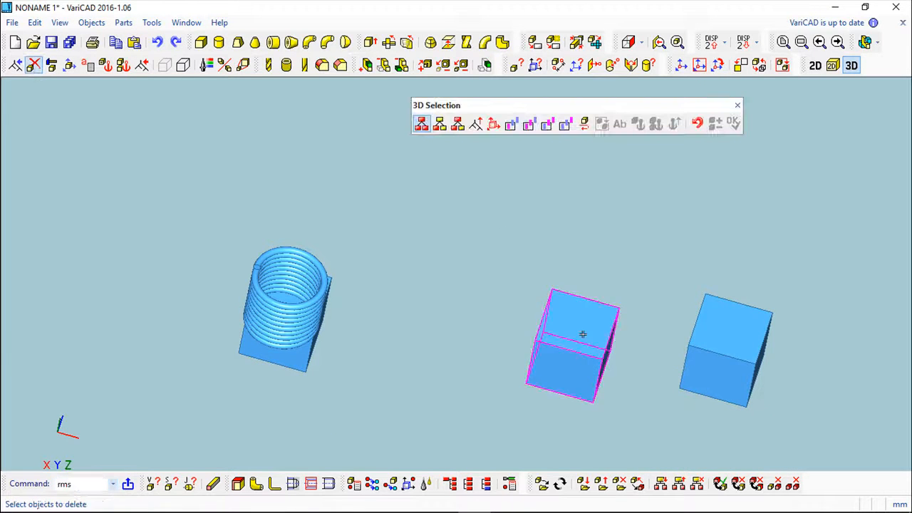
pyautogui.click(608, 349)
pyautogui.click(741, 325)
pyautogui.rightClick(621, 282)
pyautogui.moveTo(620, 283)
pyautogui.mouseDown(button='middle')
pyautogui.moveTo(563, 263)
pyautogui.moveTo(369, 361)
pyautogui.moveTo(511, 249)
pyautogui.moveTo(496, 341)
pyautogui.moveTo(631, 264)
pyautogui.moveTo(703, 283)
pyautogui.moveTo(625, 299)
pyautogui.mouseUp(button='middle')
pyautogui.click(817, 67)
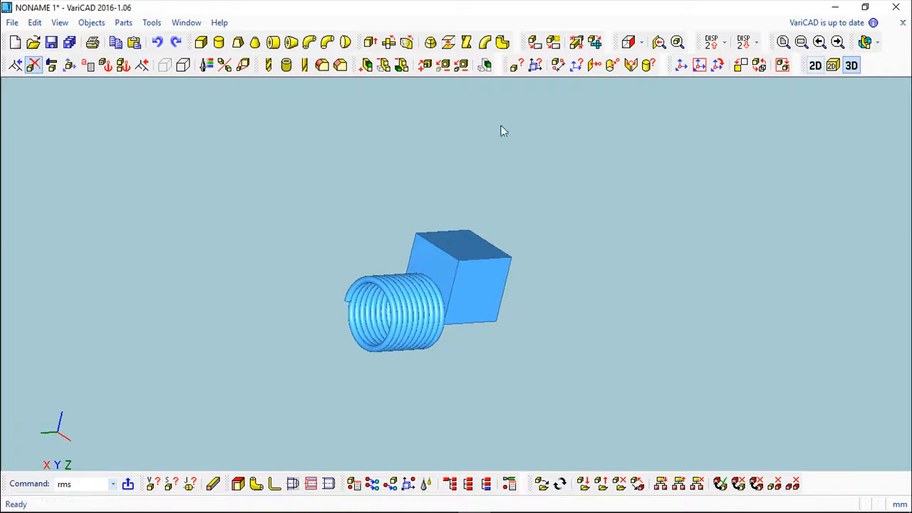
pyautogui.write('hlx')
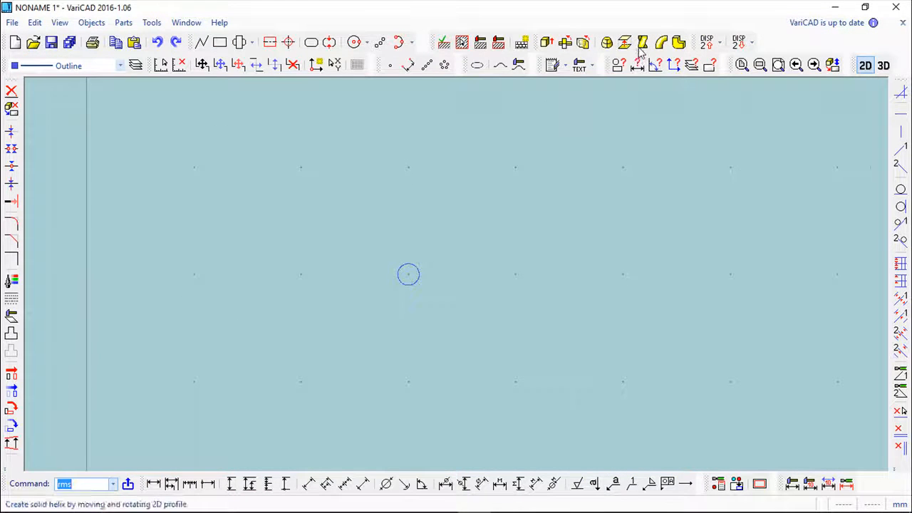
pyautogui.press('Return')
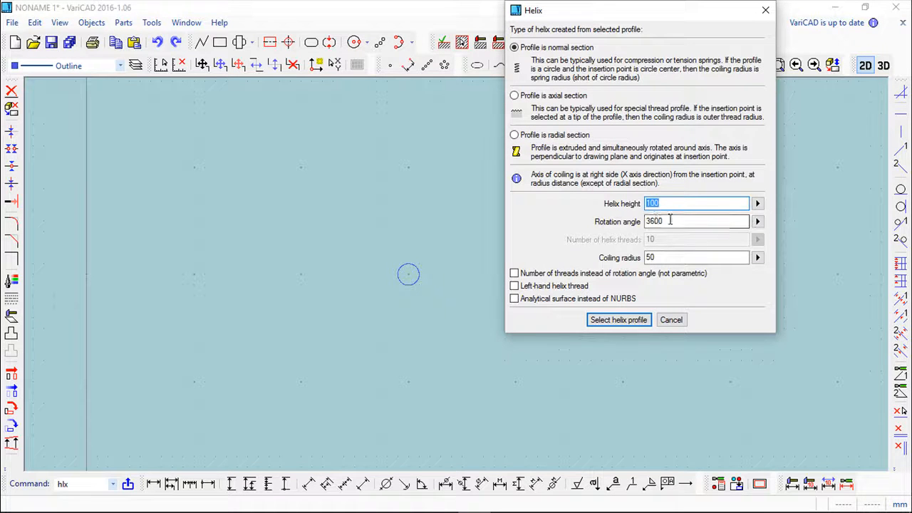
pyautogui.click(515, 274)
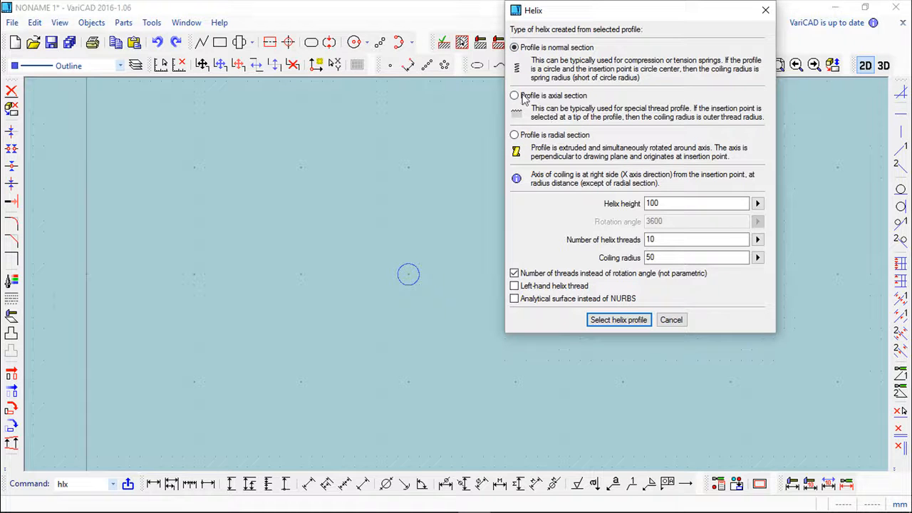
pyautogui.click(670, 319)
# Step: Draw a closed triangle beside the circle with vertices at about (175, 165), (170, 160) and (175, 155)
pyautogui.scroll(1, 458, 243)
pyautogui.scroll(3, 460, 235)
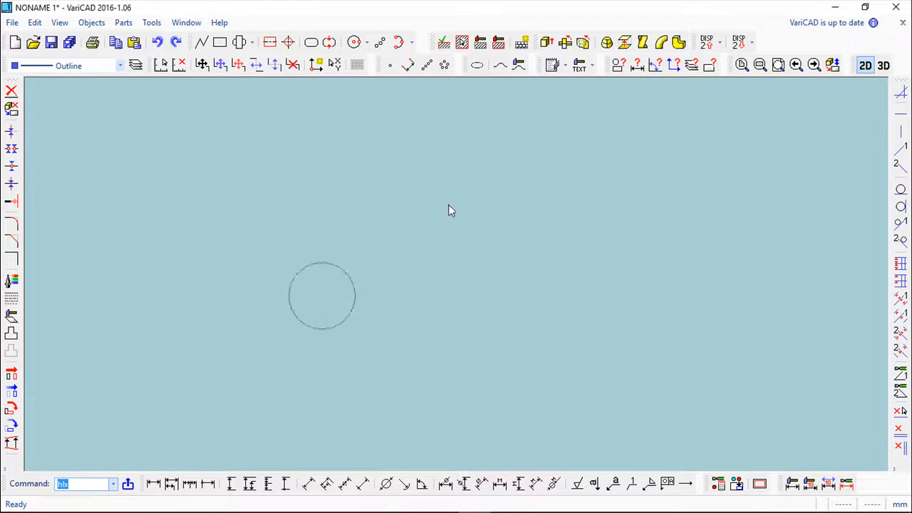
pyautogui.click(202, 42)
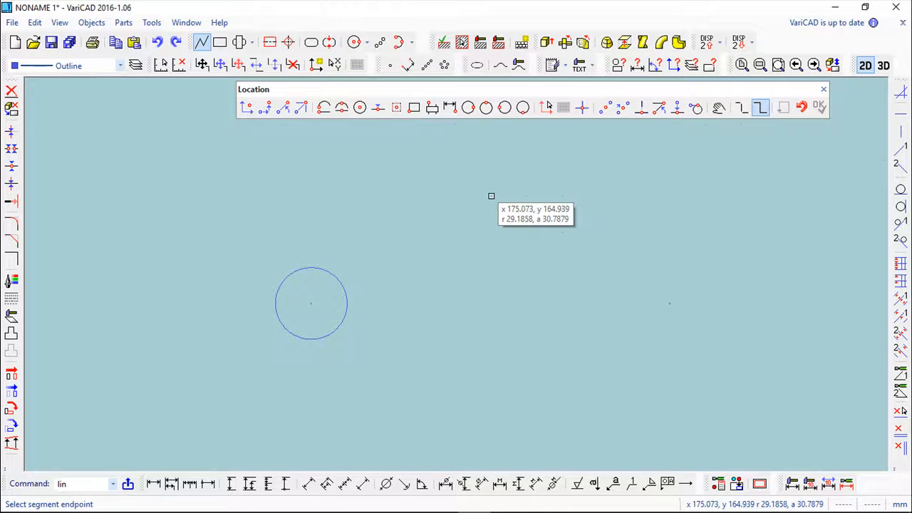
pyautogui.click(454, 232)
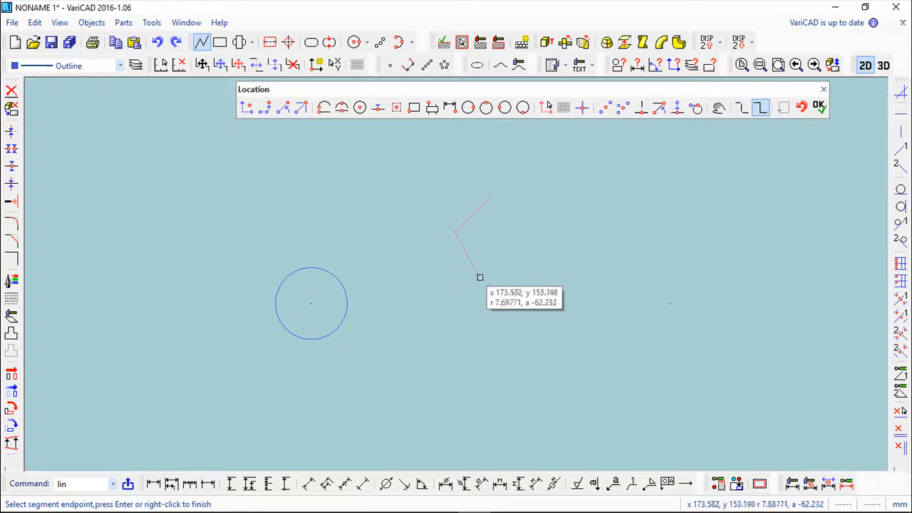
pyautogui.click(491, 197)
pyautogui.rightClick(521, 233)
pyautogui.scroll(1, 521, 235)
pyautogui.scroll(-1, 523, 237)
pyautogui.click(824, 89)
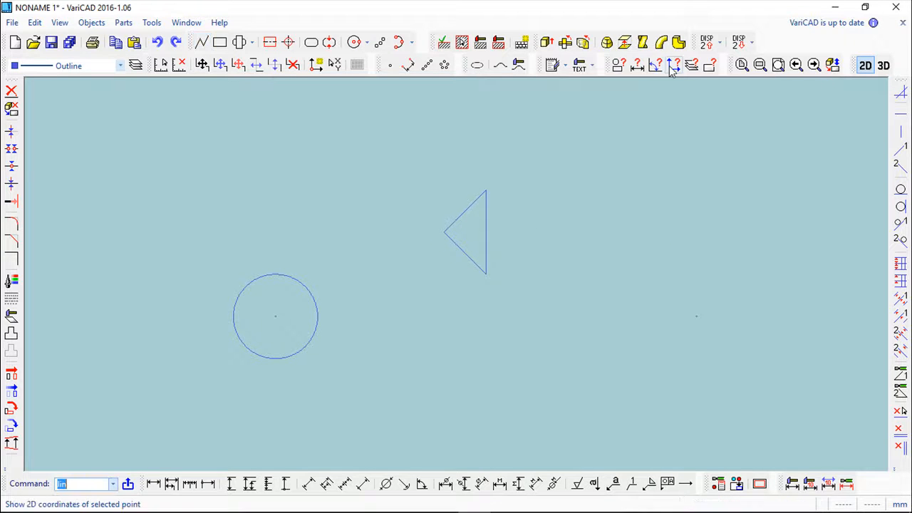
# Step: Set up an axial-section helix with height 110, 10 threads and coiling radius 50, measuring the triangle's vertical side for the height
pyautogui.click(643, 42)
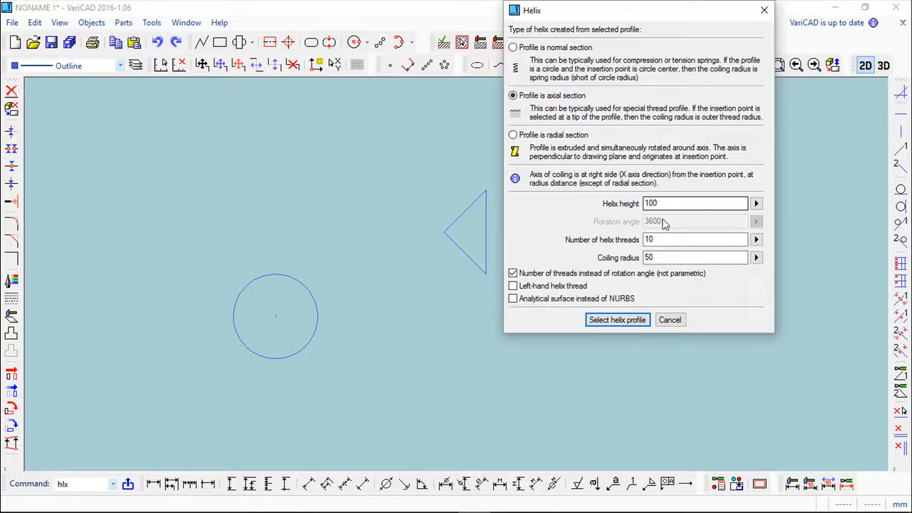
pyautogui.click(756, 204)
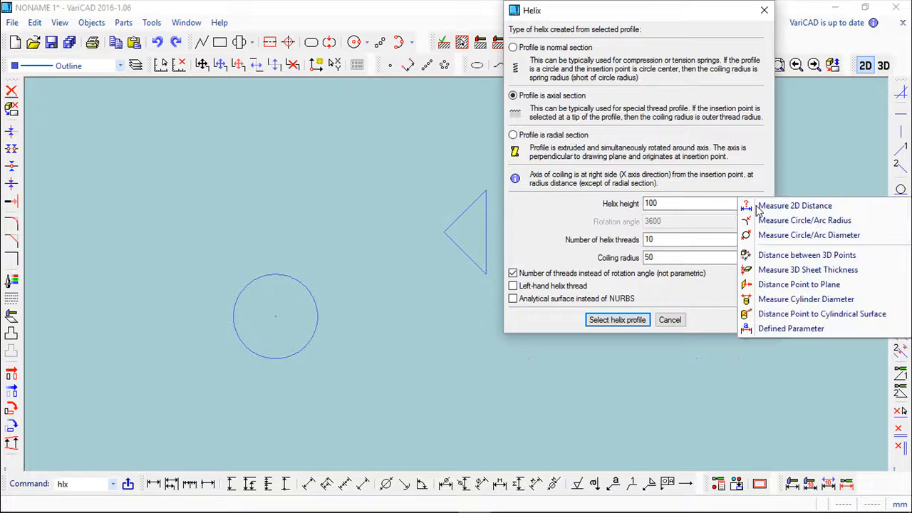
pyautogui.click(803, 206)
pyautogui.click(486, 191)
pyautogui.click(486, 271)
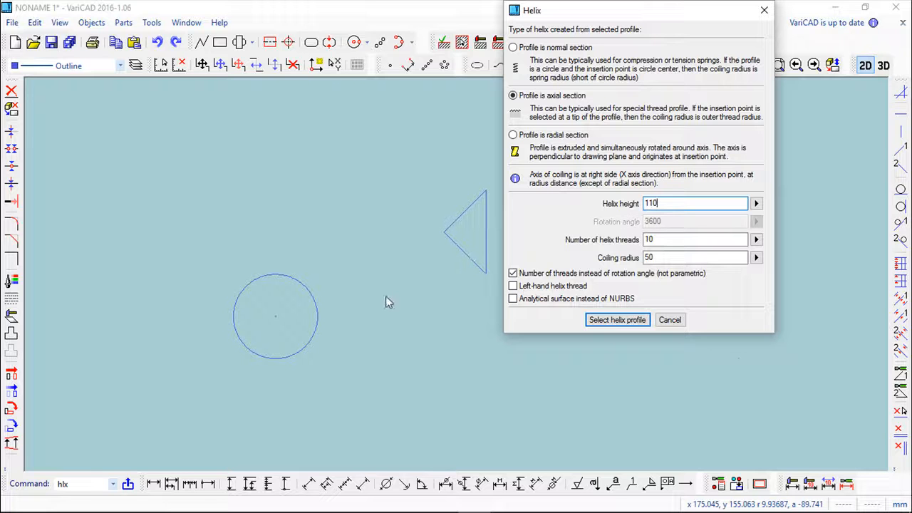
pyautogui.click(624, 324)
# Step: Create the axial-section helix from the triangle, inserted at its tip, and place the solid in 3D
pyautogui.moveTo(403, 175); pyautogui.dragTo(557, 324)
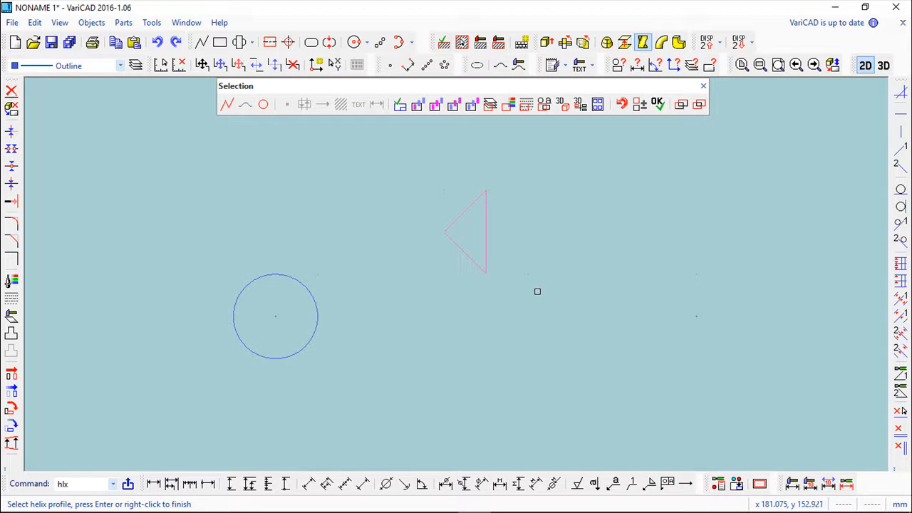
pyautogui.rightClick(537, 291)
pyautogui.click(446, 232)
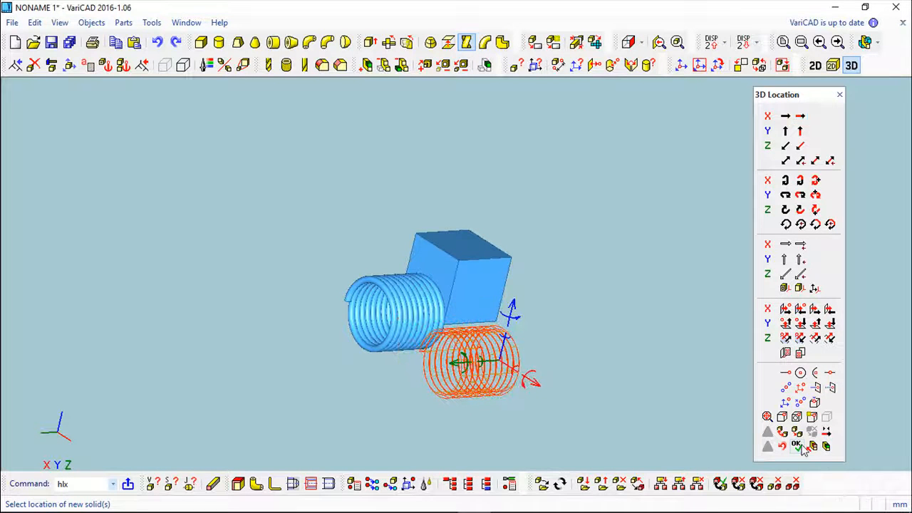
pyautogui.click(795, 446)
pyautogui.moveTo(680, 430); pyautogui.dragTo(782, 396, button='middle')
pyautogui.moveTo(683, 328); pyautogui.dragTo(550, 394, button='middle')
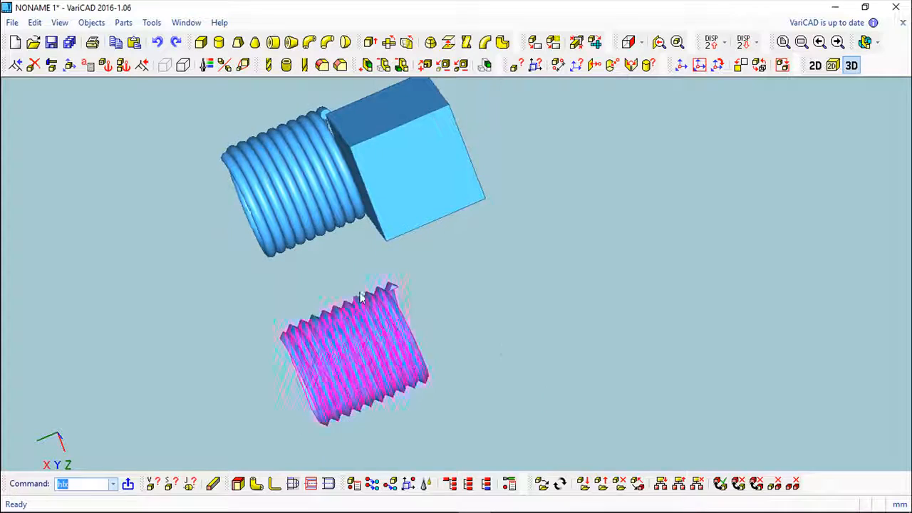
pyautogui.scroll(5, 508, 309)
pyautogui.moveTo(508, 305)
pyautogui.mouseDown(button='middle')
pyautogui.moveTo(558, 309)
pyautogui.moveTo(520, 306)
pyautogui.moveTo(473, 324)
pyautogui.moveTo(540, 299)
pyautogui.moveTo(513, 295)
pyautogui.mouseUp(button='middle')
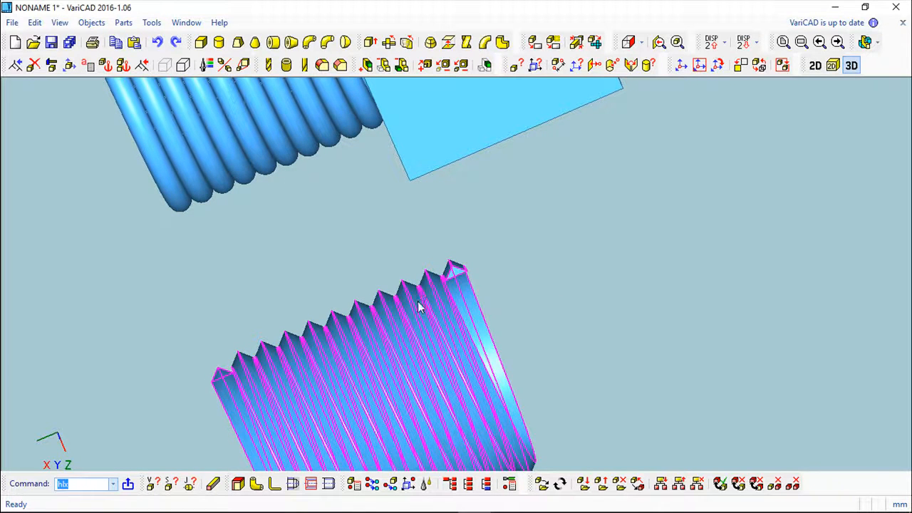
pyautogui.moveTo(495, 315); pyautogui.dragTo(595, 240, button='middle')
pyautogui.scroll(-5, 527, 296)
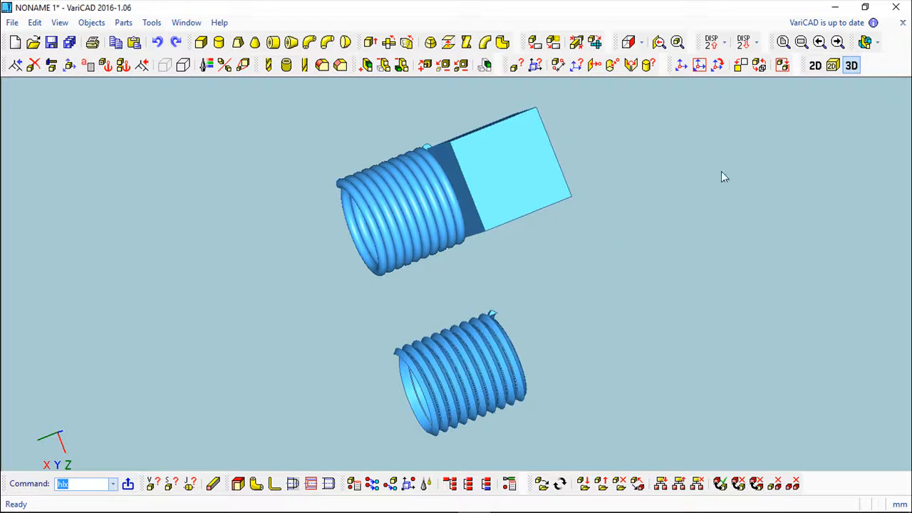
# Step: Return to the 2D drawing area and set up a radial-section helix with height 110 and 10 threads
pyautogui.click(815, 66)
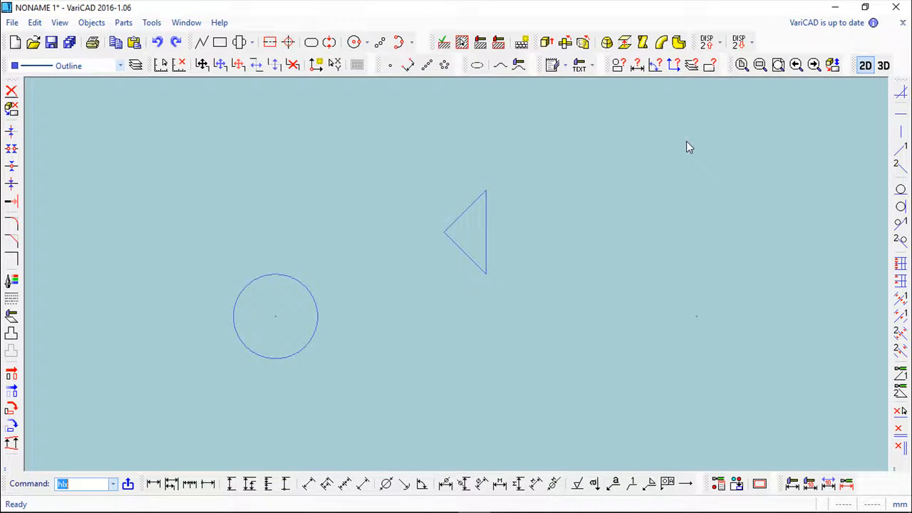
pyautogui.scroll(-2, 399, 324)
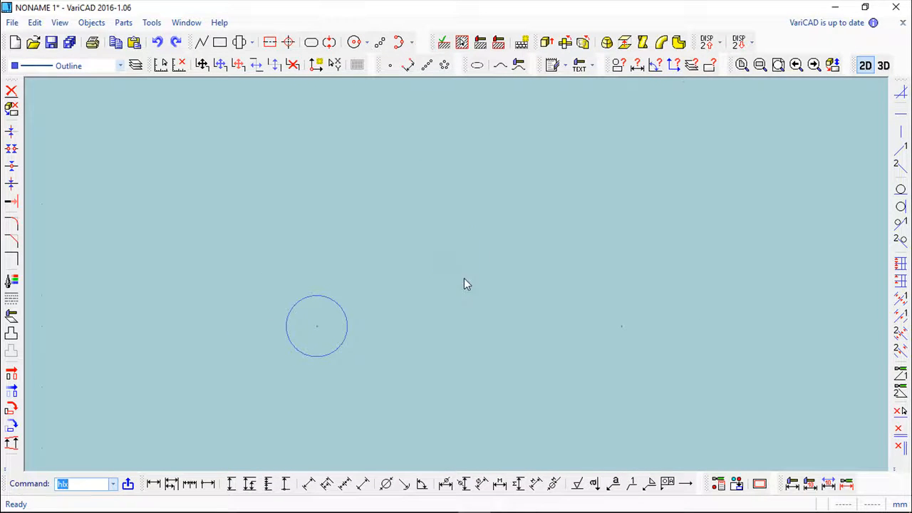
pyautogui.click(338, 347)
pyautogui.click(643, 42)
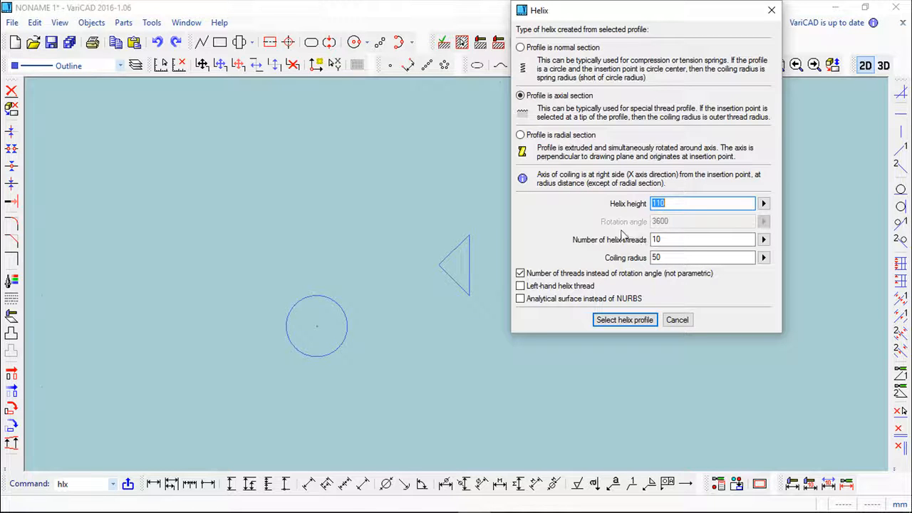
pyautogui.click(526, 137)
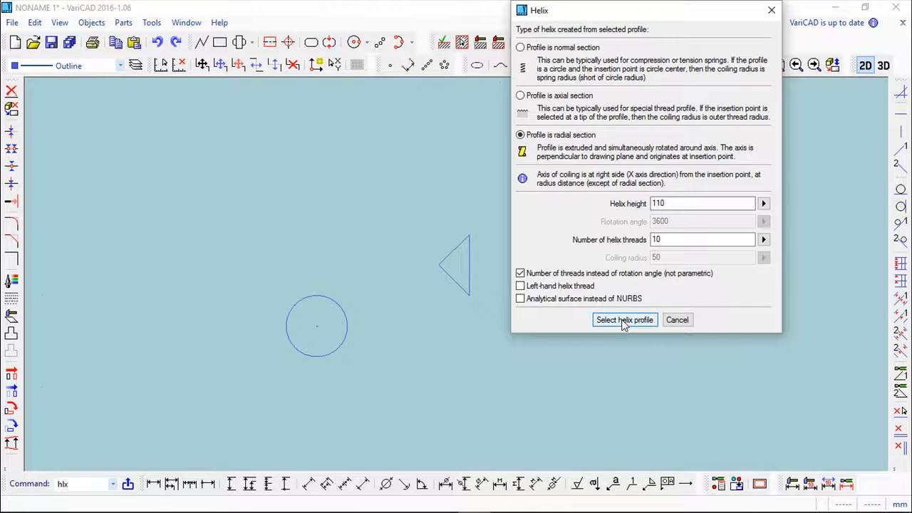
pyautogui.click(624, 320)
# Step: Create the radial-section helix from the circle with insertion point about x 113, y 150, and place it along Z beside the triangular-profile helix
pyautogui.click(345, 339)
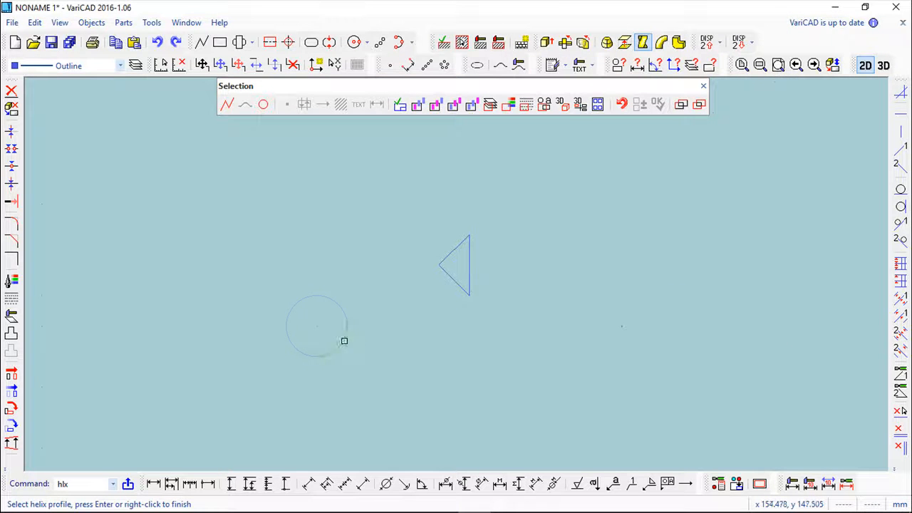
pyautogui.rightClick(411, 337)
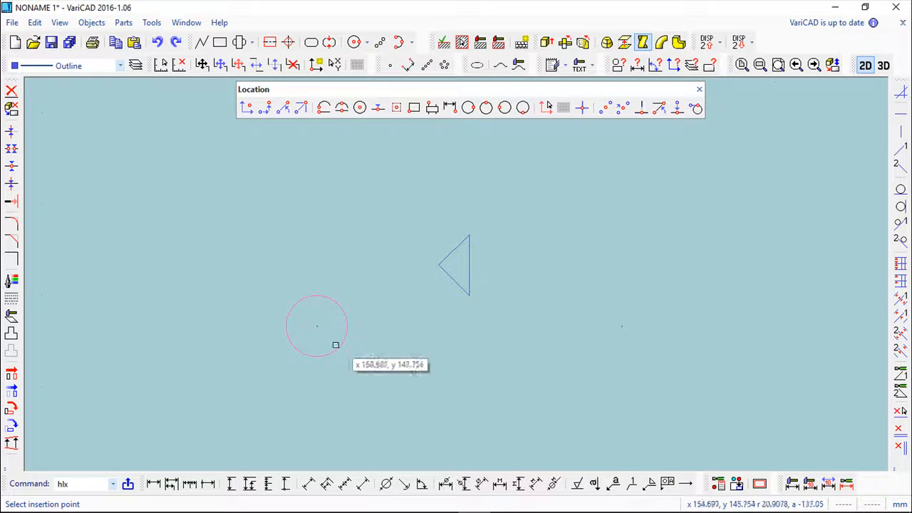
pyautogui.click(94, 327)
pyautogui.moveTo(543, 356)
pyautogui.mouseDown(button='middle')
pyautogui.moveTo(619, 236)
pyautogui.moveTo(603, 300)
pyautogui.moveTo(592, 295)
pyautogui.mouseUp(button='middle')
pyautogui.click(543, 335)
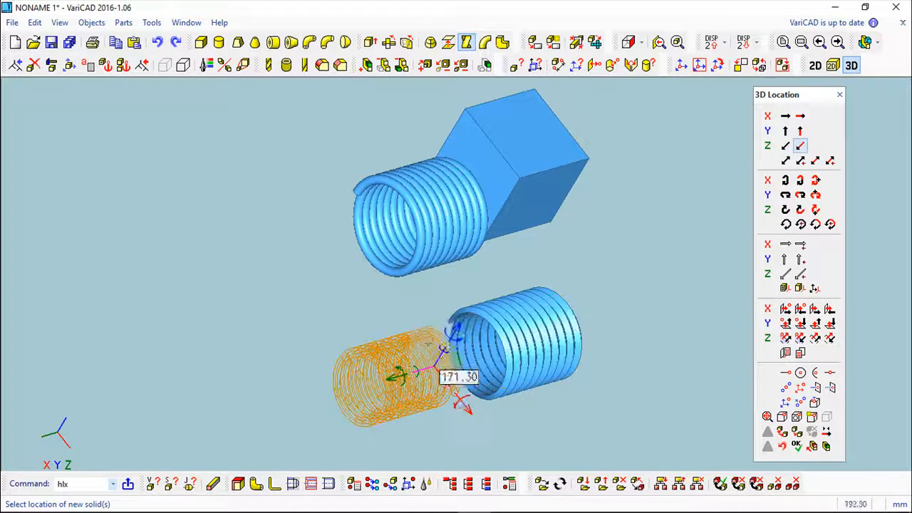
pyautogui.click(391, 378)
pyautogui.click(796, 445)
# Step: Examine the radial-section helix up close and compare it with the other two helices
pyautogui.moveTo(696, 433); pyautogui.dragTo(369, 370, button='middle')
pyautogui.scroll(8, 332, 348)
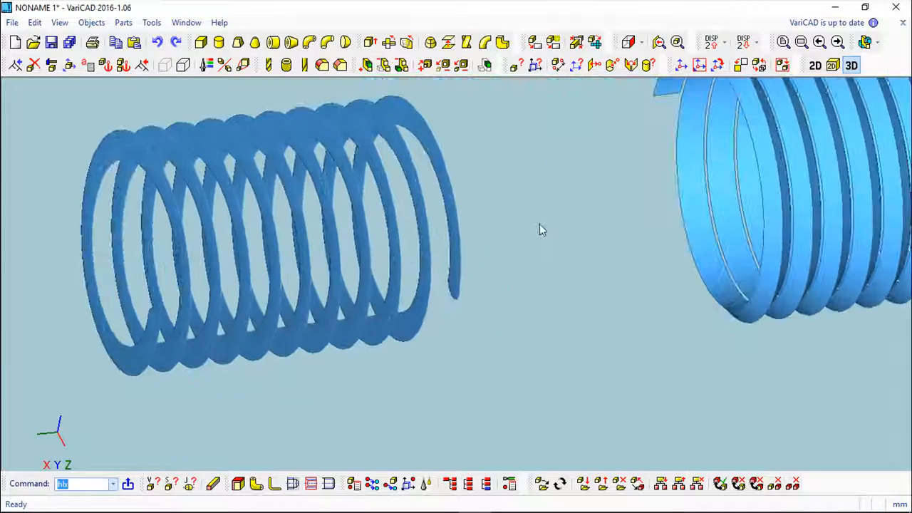
pyautogui.moveTo(505, 289)
pyautogui.mouseDown(button='middle')
pyautogui.moveTo(586, 264)
pyautogui.moveTo(588, 248)
pyautogui.moveTo(555, 291)
pyautogui.moveTo(470, 307)
pyautogui.moveTo(351, 366)
pyautogui.moveTo(537, 352)
pyautogui.mouseUp(button='middle')
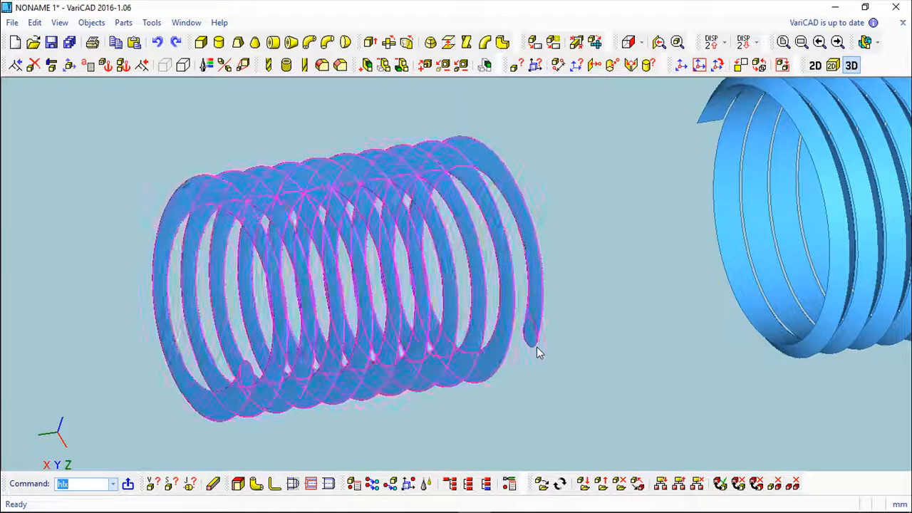
pyautogui.scroll(-2, 535, 352)
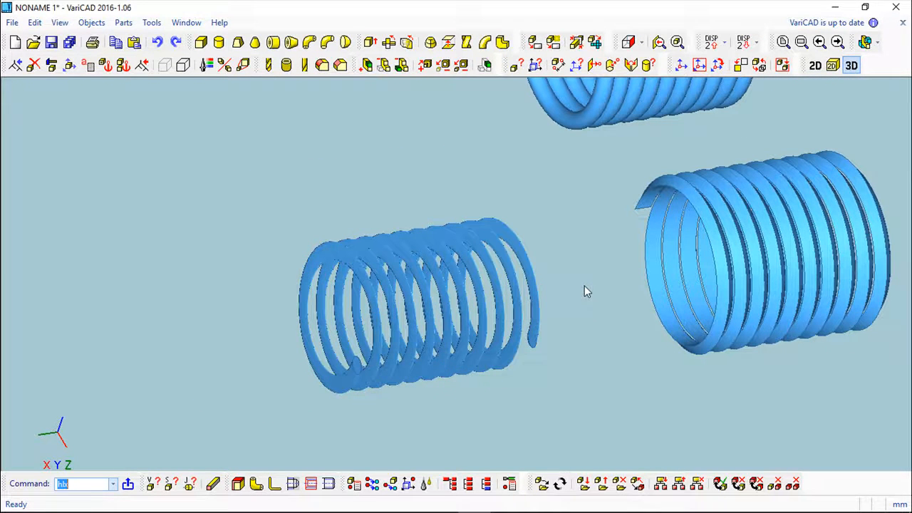
pyautogui.moveTo(581, 294); pyautogui.dragTo(437, 332, button='middle')
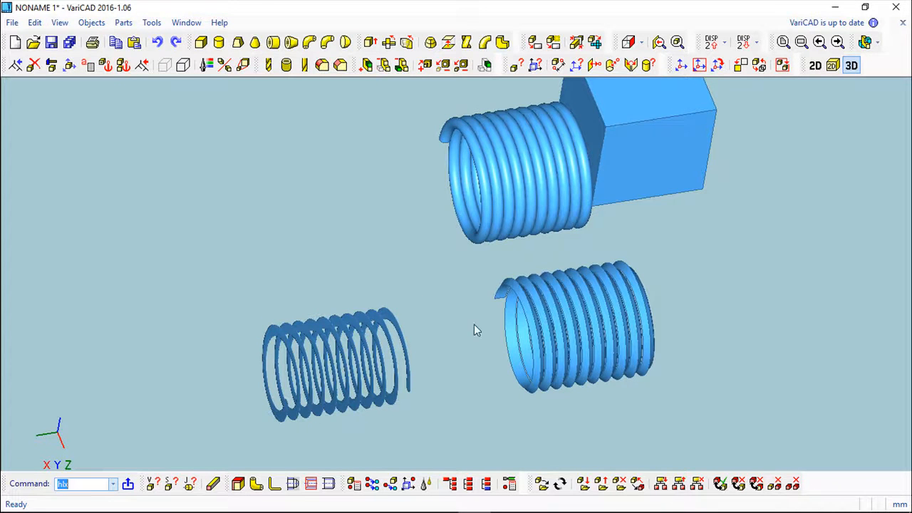
pyautogui.moveTo(465, 338); pyautogui.dragTo(439, 344, button='middle')
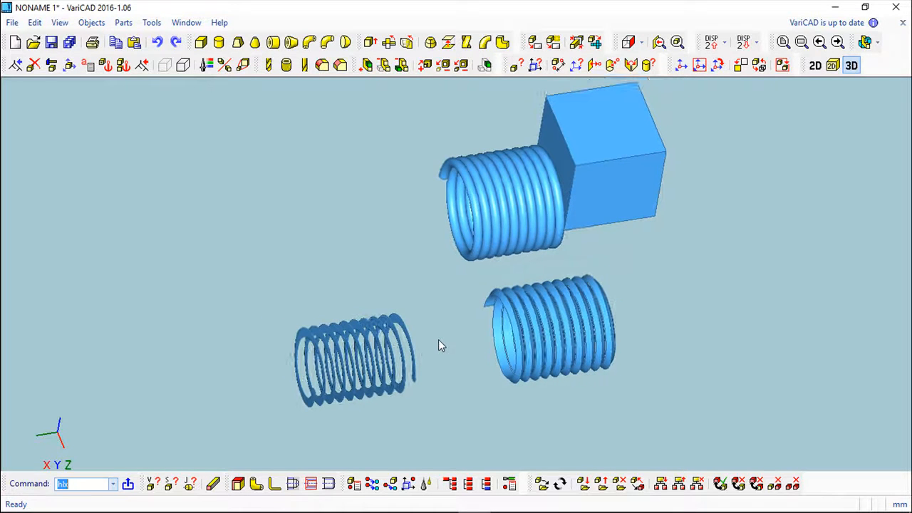
pyautogui.moveTo(433, 308); pyautogui.dragTo(549, 301, button='middle')
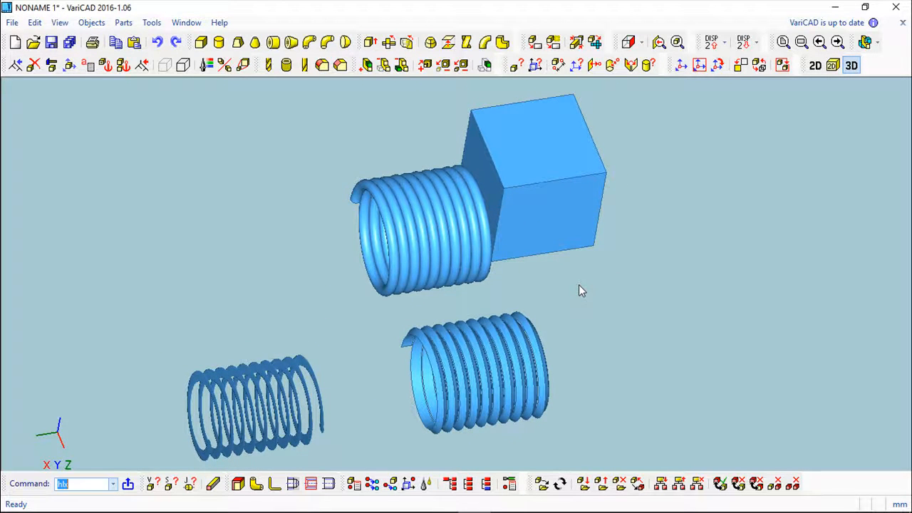